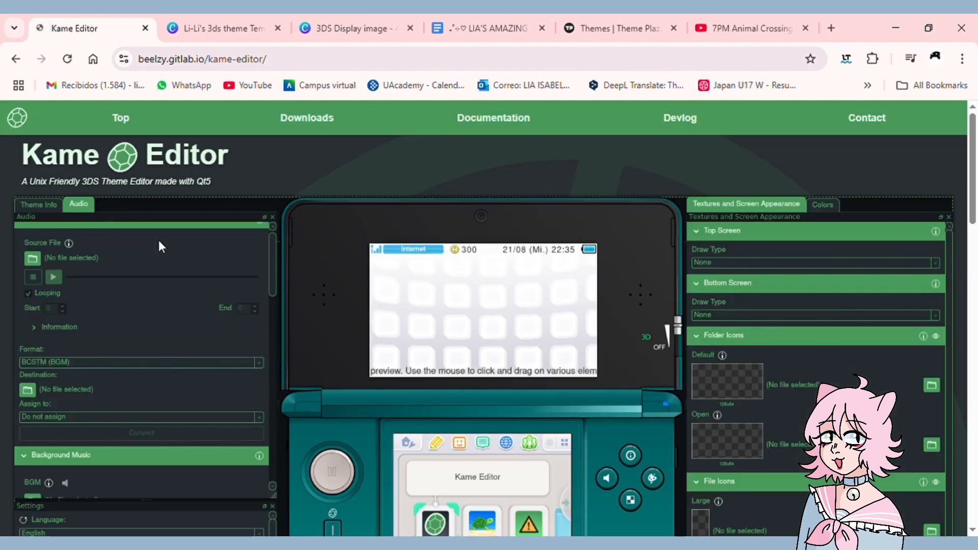
scroll(506, 372, down, 15)
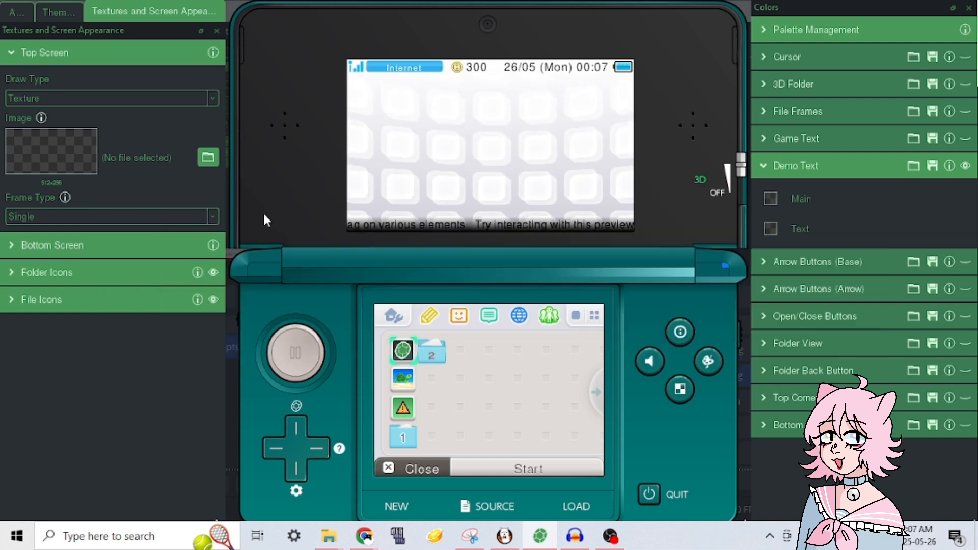
Set the Demo Text main color to the recently used pink #fe92c1.
click(766, 197)
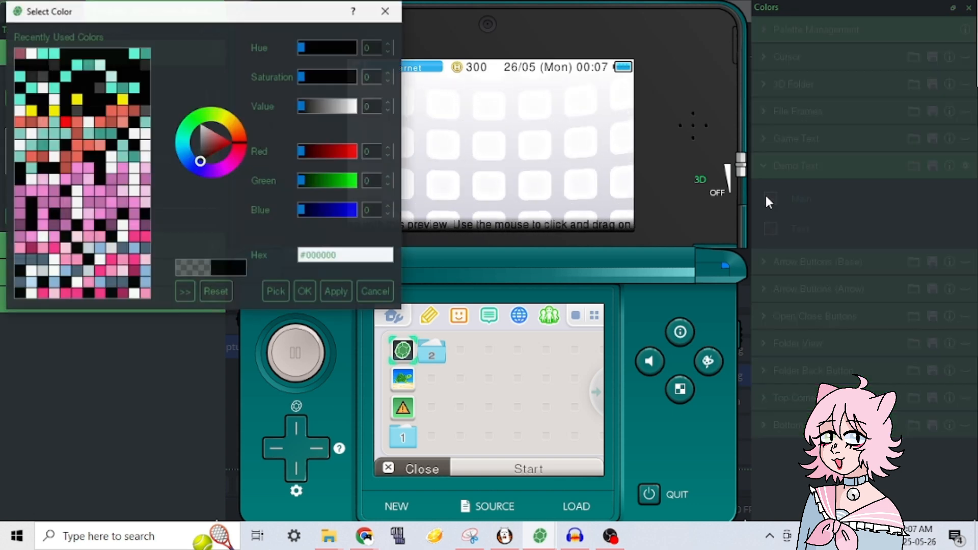
click(146, 295)
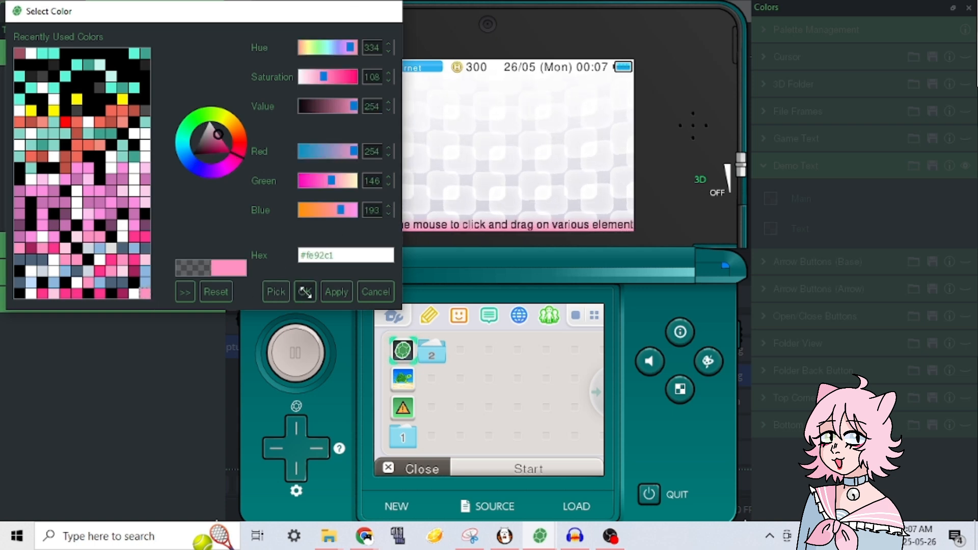
click(305, 292)
click(771, 227)
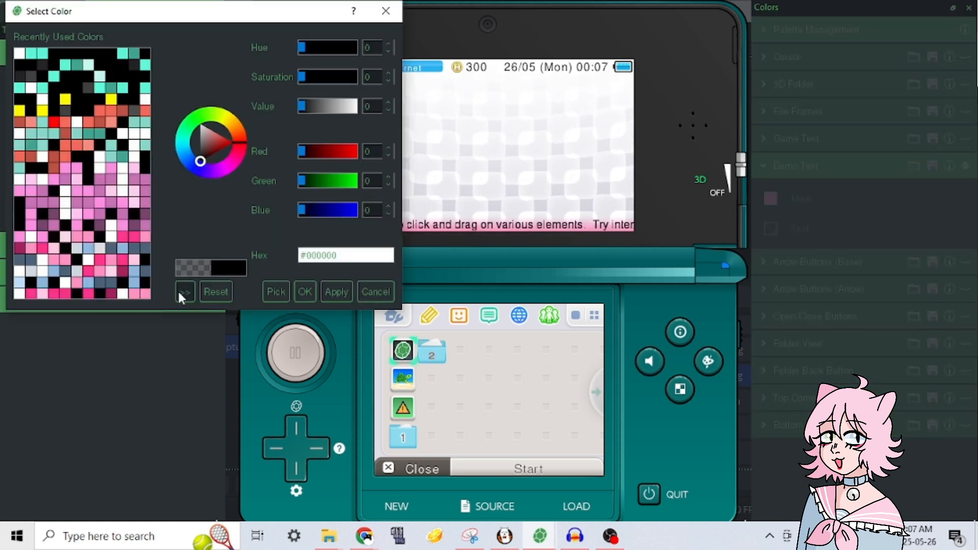
click(122, 281)
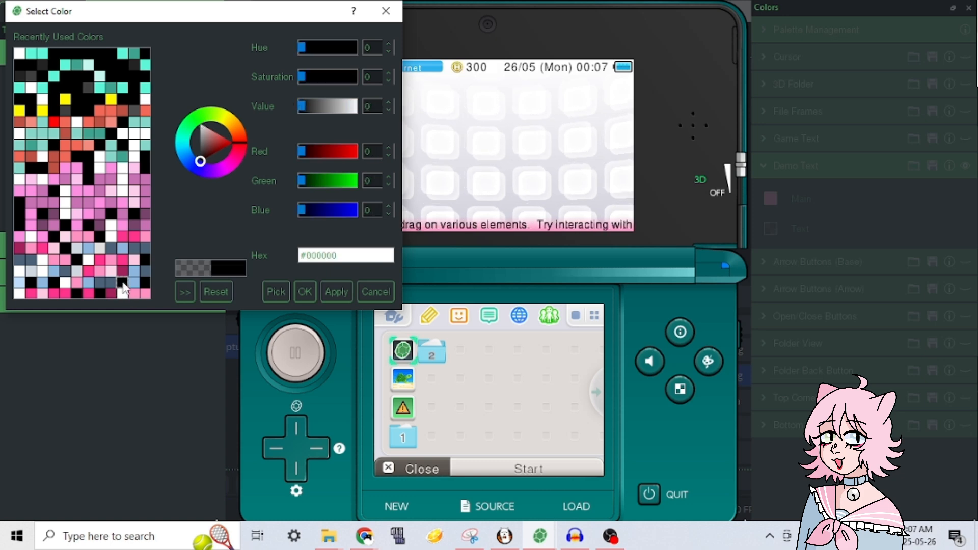
click(371, 294)
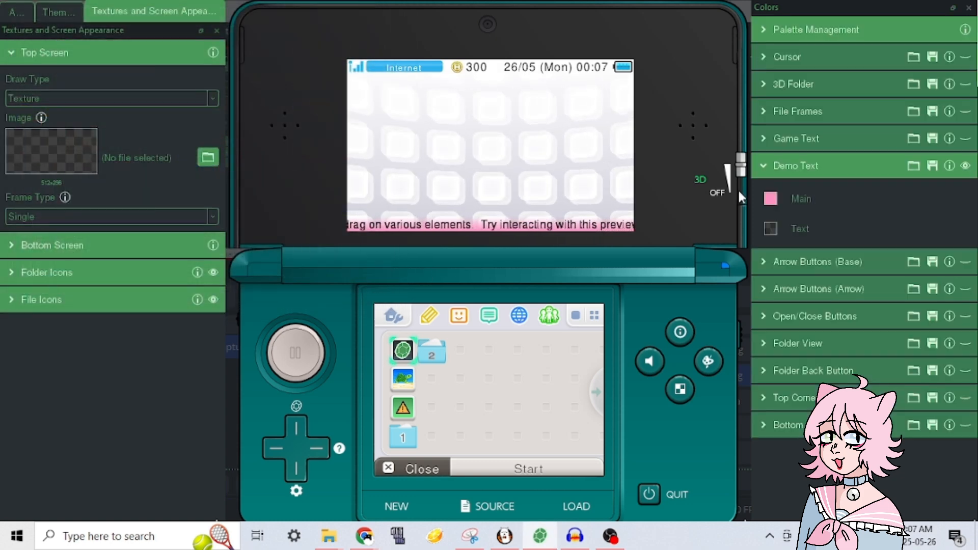
click(790, 169)
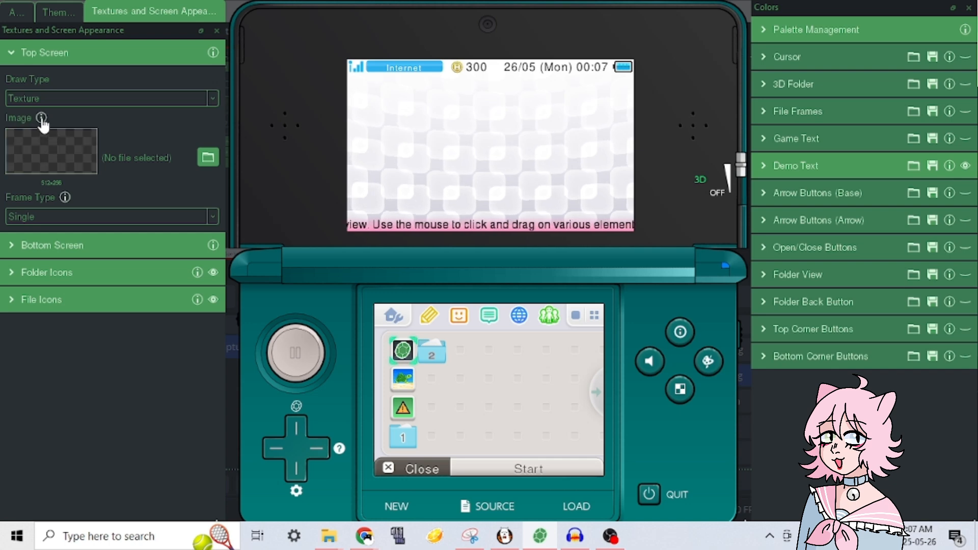
Keep Texture as the top screen's draw type and read the texture help on image dimensions and visible regions.
mouse_move(43, 121)
click(150, 51)
click(148, 56)
click(73, 100)
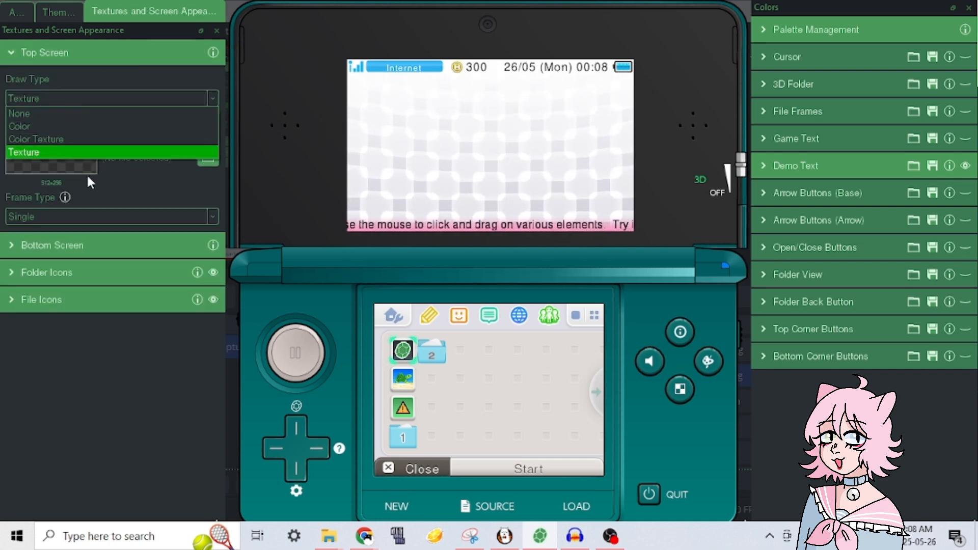
click(90, 150)
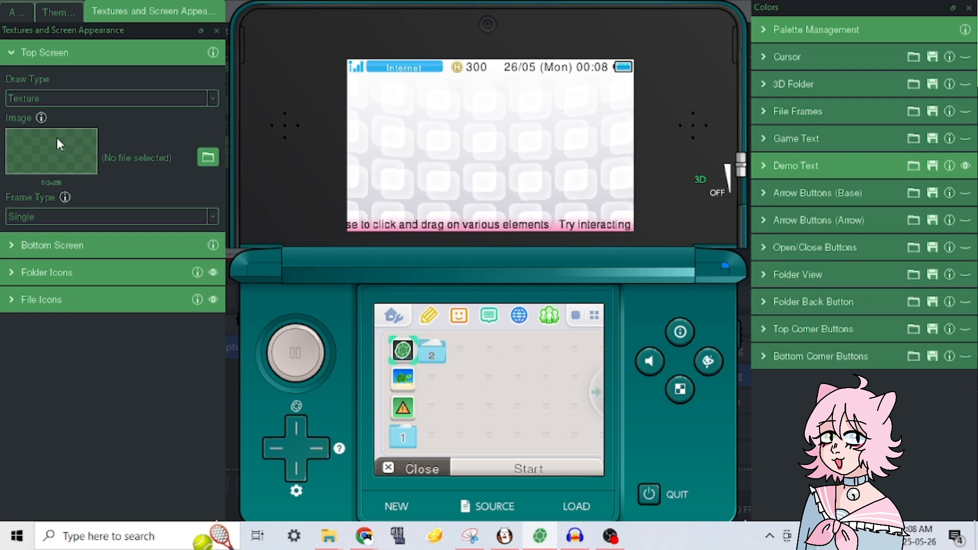
click(41, 118)
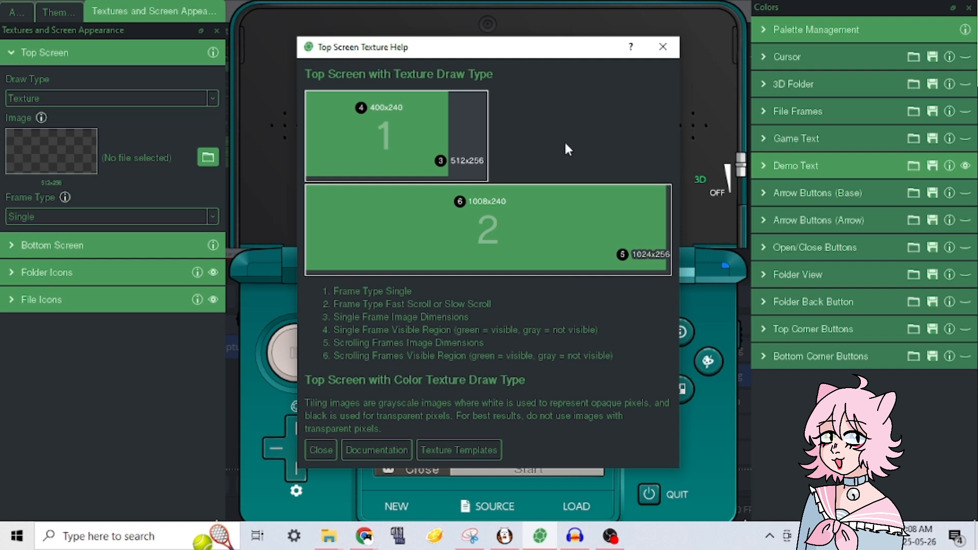
click(663, 47)
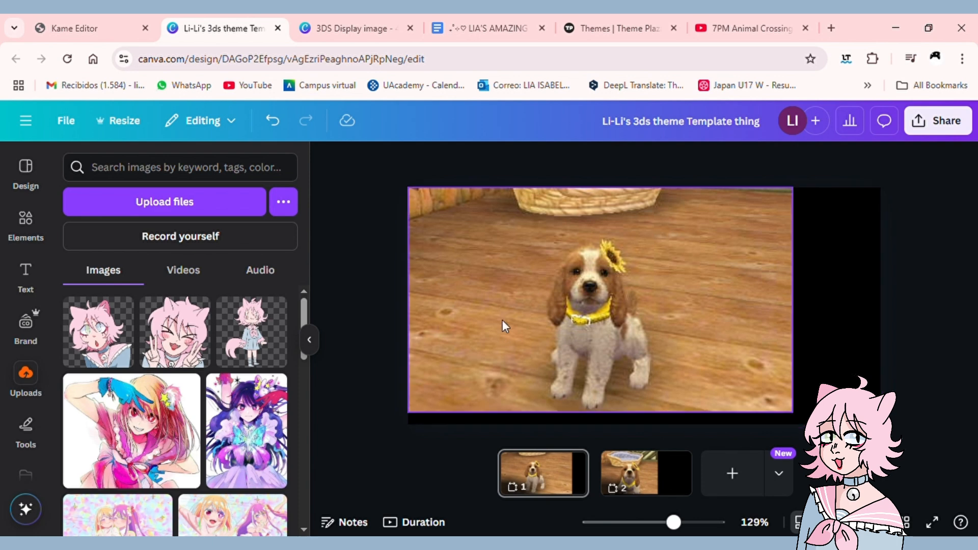
Search Canva's elements for blue patterns and try a blue plaid photo as the background of page 1.
click(627, 471)
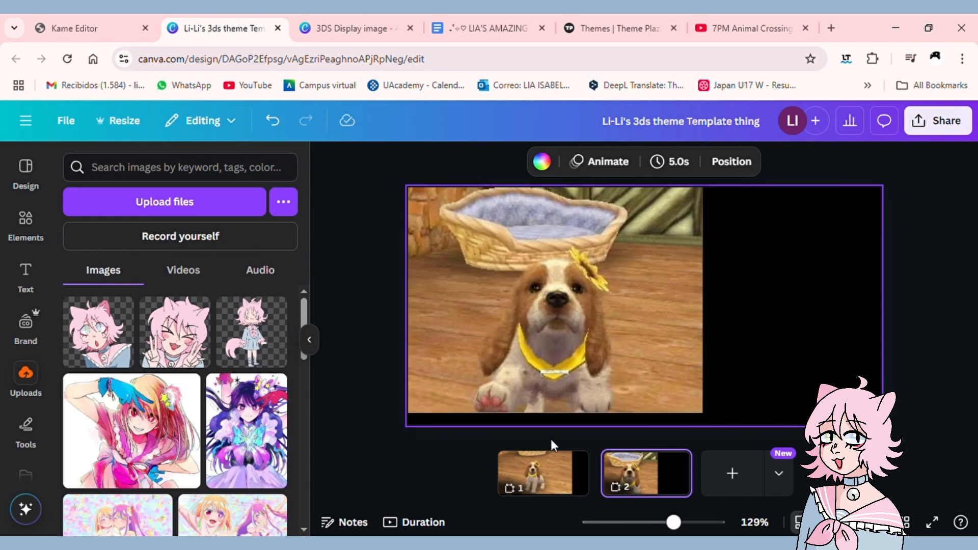
click(559, 472)
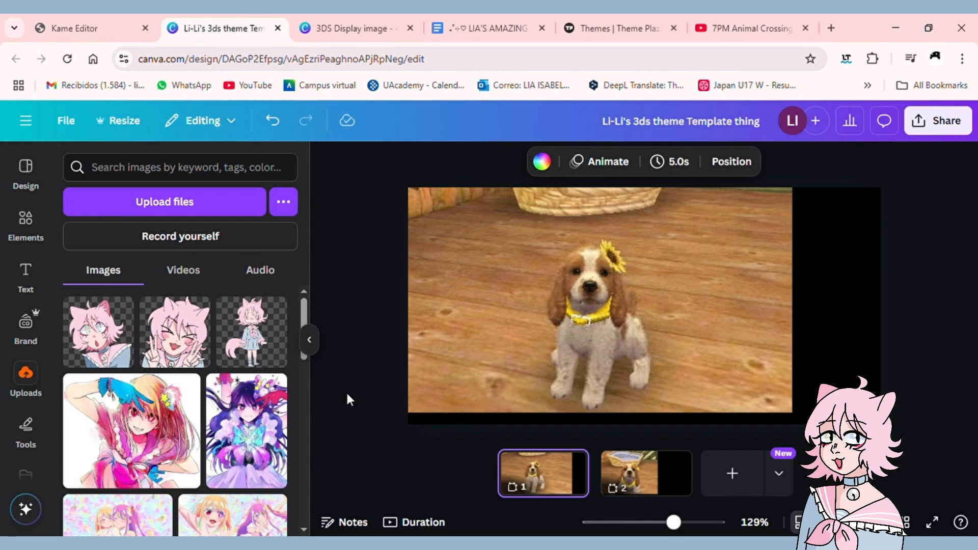
click(26, 225)
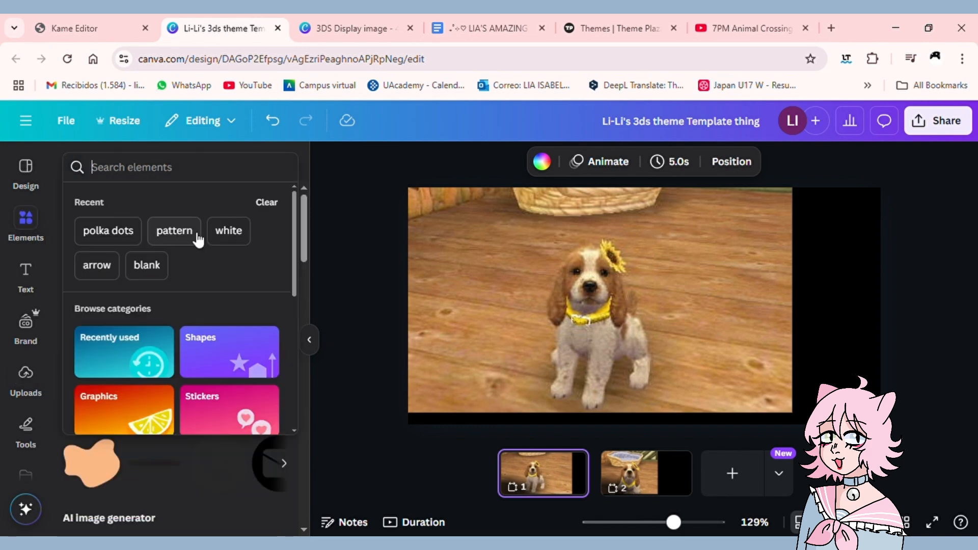
click(173, 229)
scroll(150, 394, down, 5)
click(194, 378)
scroll(186, 411, down, 3)
click(221, 167)
text(blue)
key(Return)
scroll(211, 354, down, 10)
drag(100, 350, 431, 311)
Search the photos for "blue", try several backgrounds and set light-blue crumpled paper as page 1's background.
drag(131, 167, 2, 184)
key(BackSpace)
key(Return)
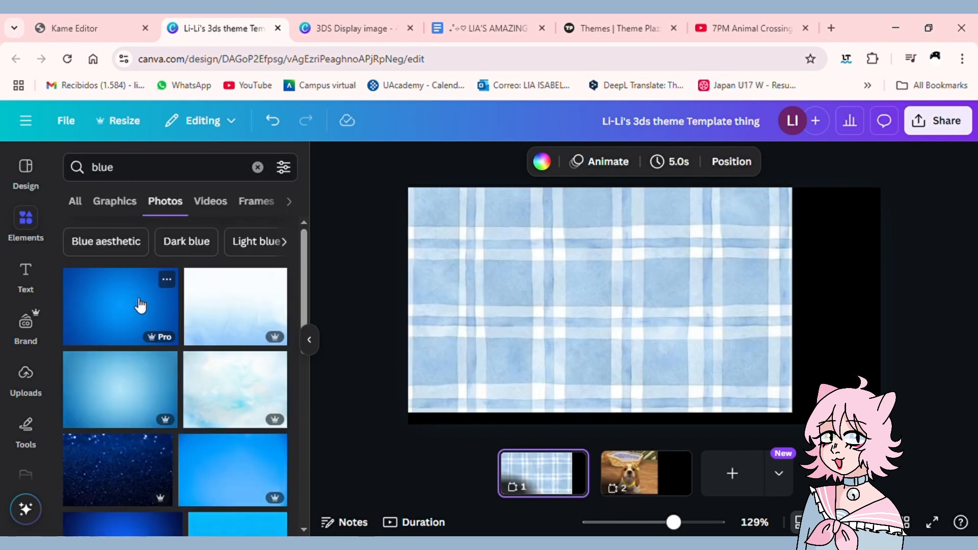
drag(120, 389, 510, 305)
scroll(148, 374, down, 10)
scroll(148, 374, down, 1)
drag(233, 387, 509, 306)
drag(122, 311, 509, 306)
Add the uploaded full-body pink-haired cat character to page 1 and place it at the left of the picture.
click(25, 379)
click(250, 333)
drag(570, 312, 502, 301)
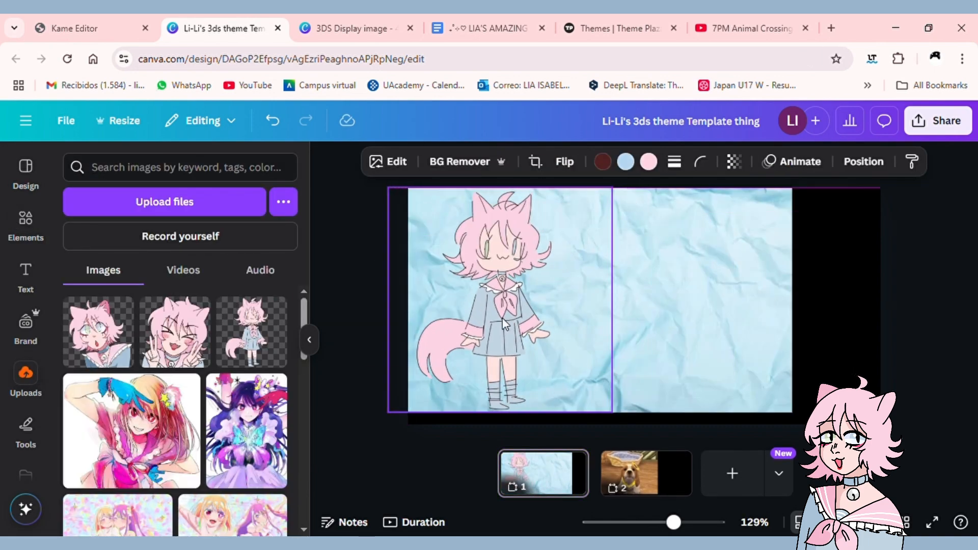
Add a heading reading ". . ." to page 1 and place it to the upper right of the character.
click(26, 277)
click(143, 317)
text(. . .)
drag(646, 312, 679, 238)
Try Hangyaboly and several other fonts on the dots text, stepping back through the font changes.
click(375, 161)
scroll(159, 392, down, 10)
click(174, 378)
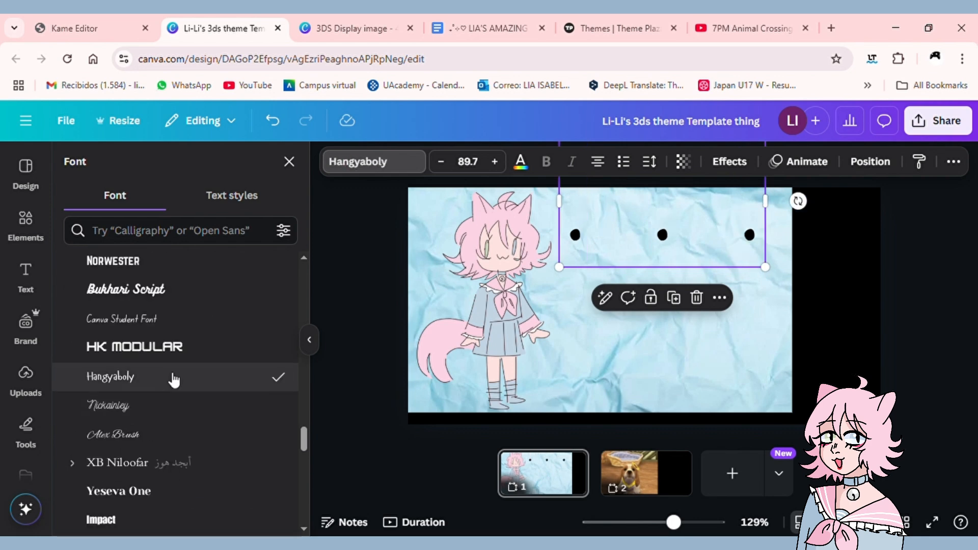
scroll(183, 336, down, 5)
click(192, 296)
click(204, 402)
click(207, 376)
scroll(209, 382, down, 3)
click(276, 127)
click(275, 127)
click(313, 127)
click(275, 125)
Compare more fonts on the dots text and set it to Aloja.
scroll(228, 352, up, 10)
click(204, 375)
click(195, 331)
scroll(195, 329, down, 8)
click(197, 279)
scroll(202, 280, down, 8)
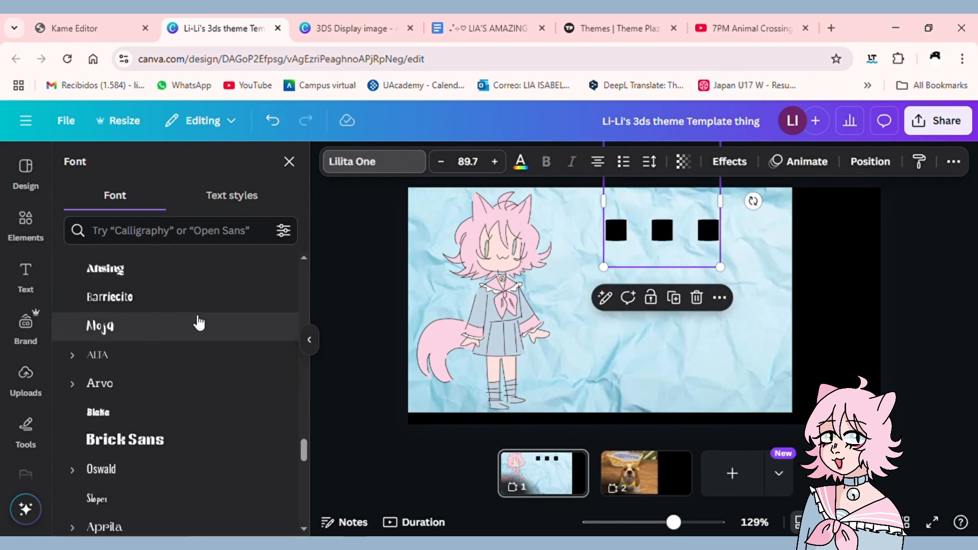
click(202, 279)
Color the dots text dark pink, move it slightly down beside the character's face and deselect it.
click(520, 161)
click(127, 370)
click(118, 269)
scroll(260, 301, down, 6)
drag(657, 227, 660, 259)
scroll(244, 306, up, 6)
click(80, 269)
click(258, 396)
click(193, 312)
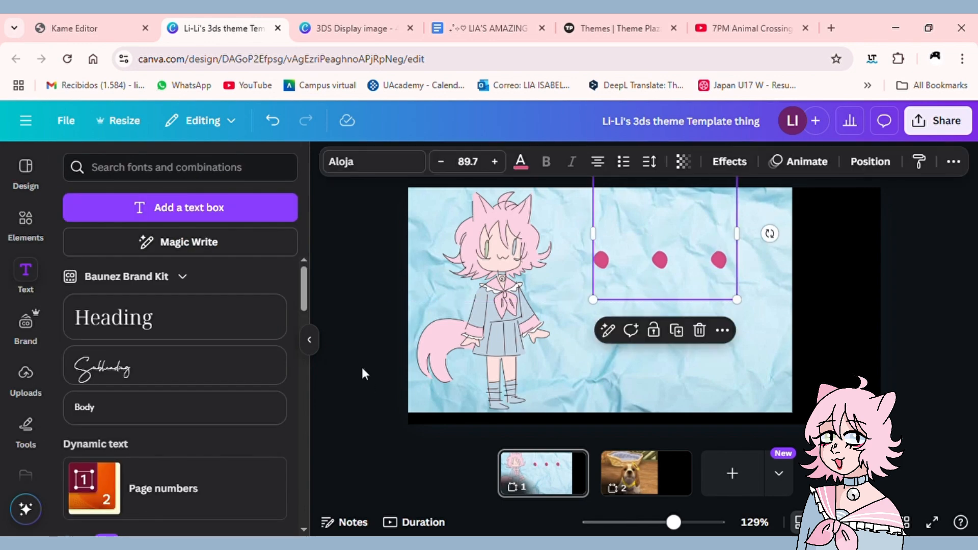
key(Escape)
Replace page 2's puppy background with the light-blue crumpled paper photo.
click(25, 225)
scroll(238, 328, down, 15)
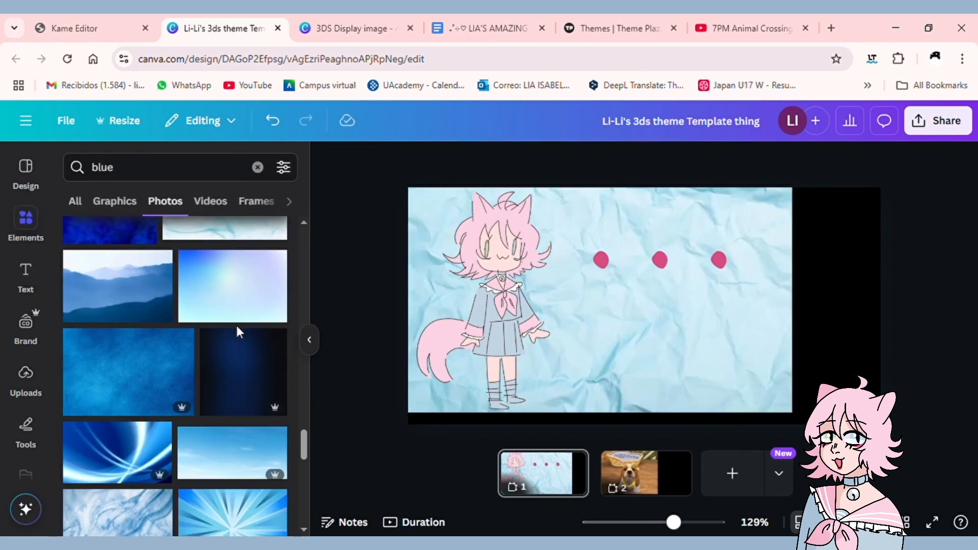
scroll(245, 317, up, 20)
click(647, 474)
drag(118, 360, 555, 301)
Add the uploaded peace-sign cat character to page 2 and center it over the paper background.
click(26, 382)
click(101, 334)
drag(584, 363, 660, 402)
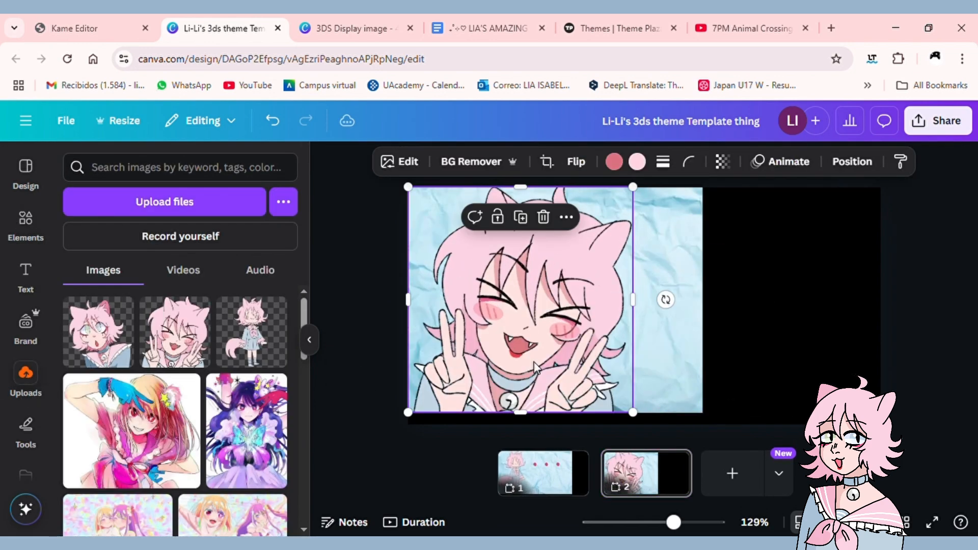
Try decorating page 2 with resized copies of the uploaded pink pixel heart around the character.
click(25, 224)
click(258, 167)
click(26, 377)
scroll(226, 377, down, 15)
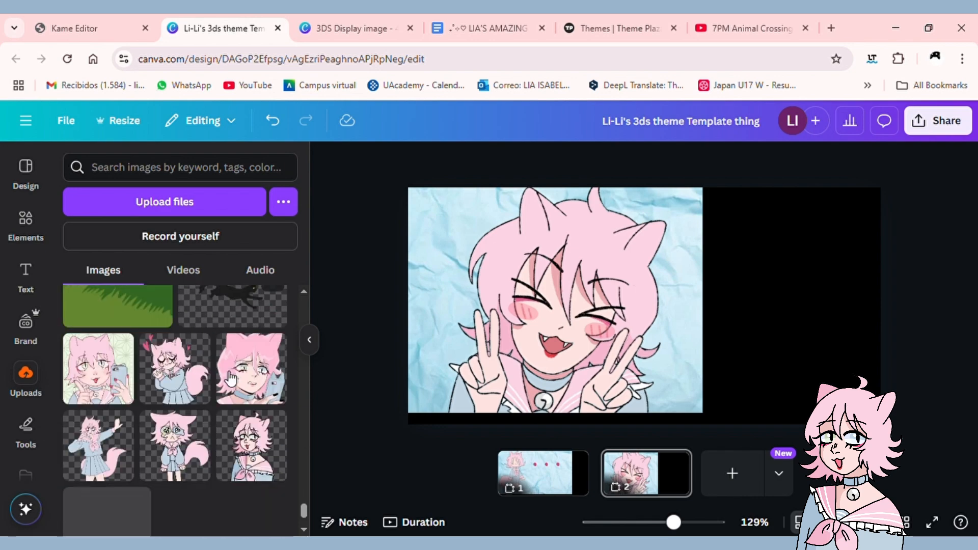
scroll(226, 377, down, 10)
click(113, 326)
drag(710, 373, 662, 324)
drag(620, 282, 457, 227)
key(ctrl+d)
drag(466, 236, 663, 372)
drag(621, 330, 657, 367)
drag(686, 393, 439, 285)
Try the pink handheld console image on page 2, and delete it along with the heart decorations.
click(252, 389)
key(Delete)
click(457, 227)
key(Delete)
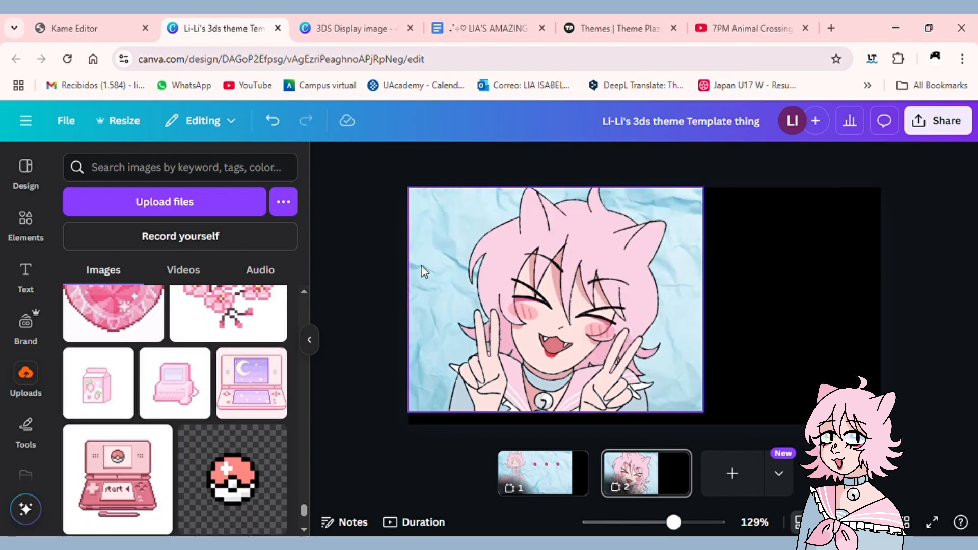
click(433, 278)
key(Delete)
Lower the opacity of the crumpled paper background on page 1.
click(543, 474)
click(660, 260)
click(737, 370)
click(710, 161)
drag(751, 221, 705, 221)
Download pages 1 and 2 of the theme template as images.
click(646, 474)
click(938, 121)
click(718, 419)
click(815, 421)
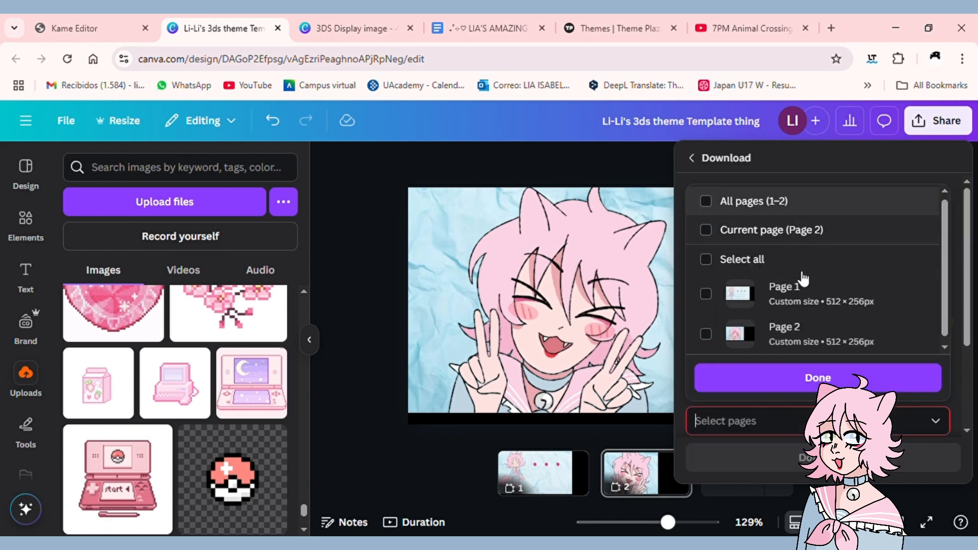
click(818, 457)
click(938, 120)
click(718, 420)
click(816, 421)
click(818, 457)
click(357, 339)
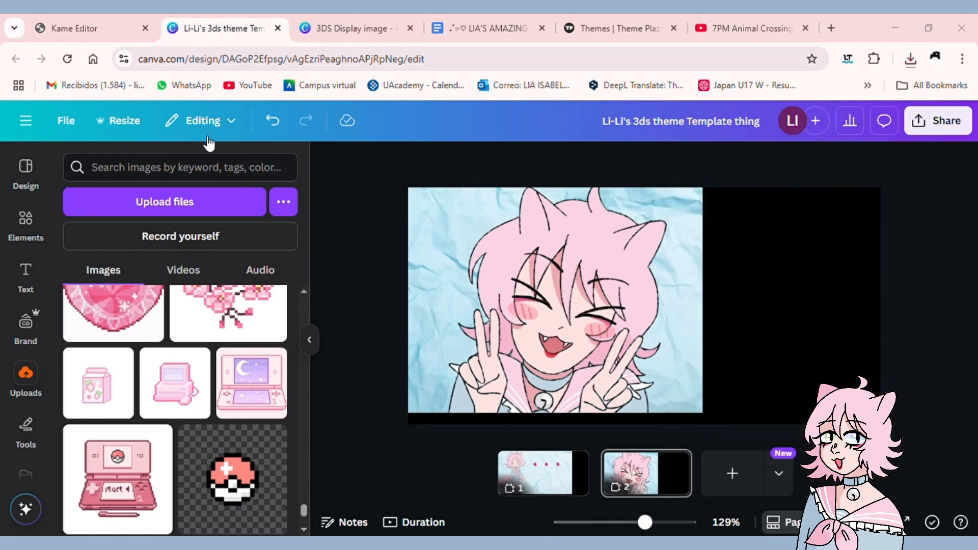
Look at the Folder Size design from the recent designs, and return to the theme template.
click(27, 123)
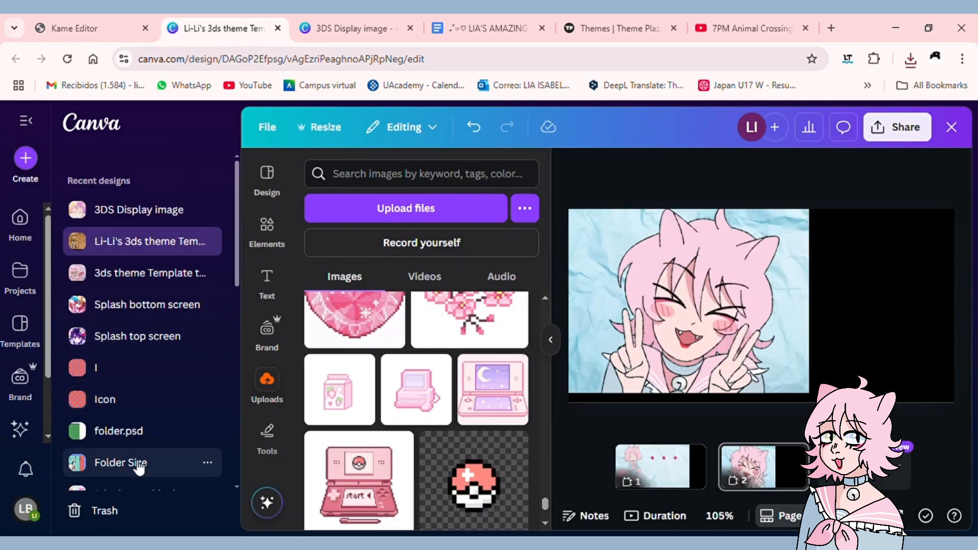
click(135, 463)
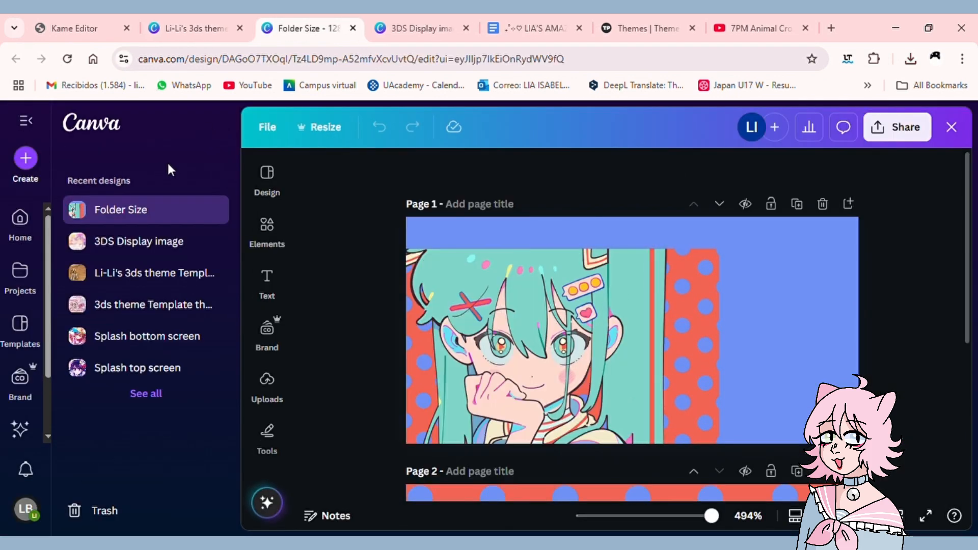
click(38, 129)
click(353, 28)
click(26, 121)
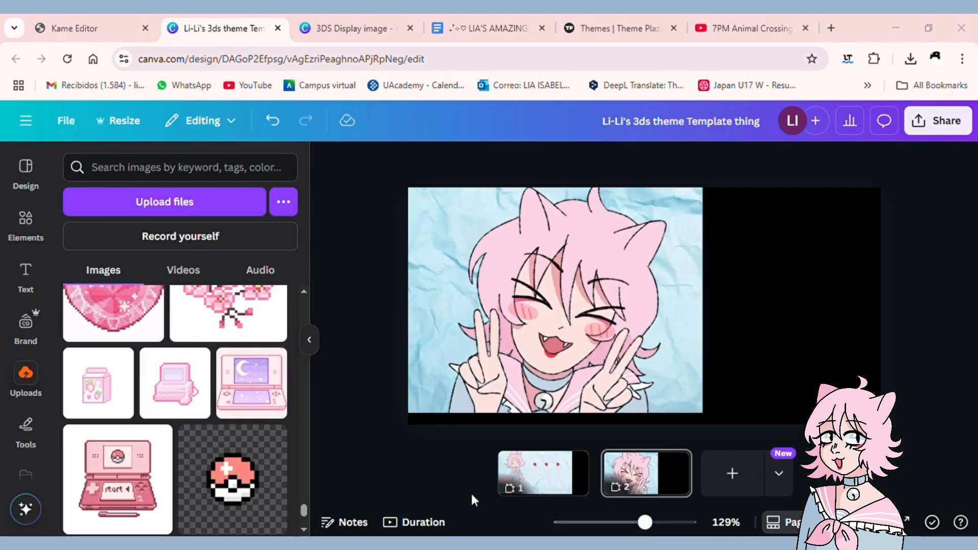
Duplicate page 1 of the 3DS Display image design and replace the picture with the peace-sign cat character.
click(357, 29)
click(570, 197)
scroll(605, 308, up, 4)
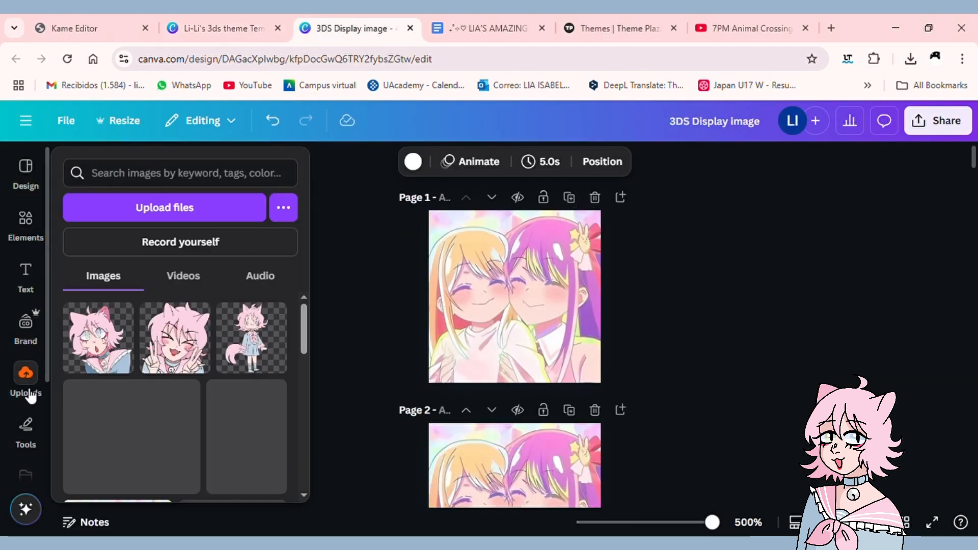
click(31, 396)
drag(174, 333, 731, 383)
click(795, 306)
Download only the current page of the 3DS Display image design.
click(936, 121)
click(709, 403)
click(694, 369)
click(800, 421)
click(764, 230)
click(815, 457)
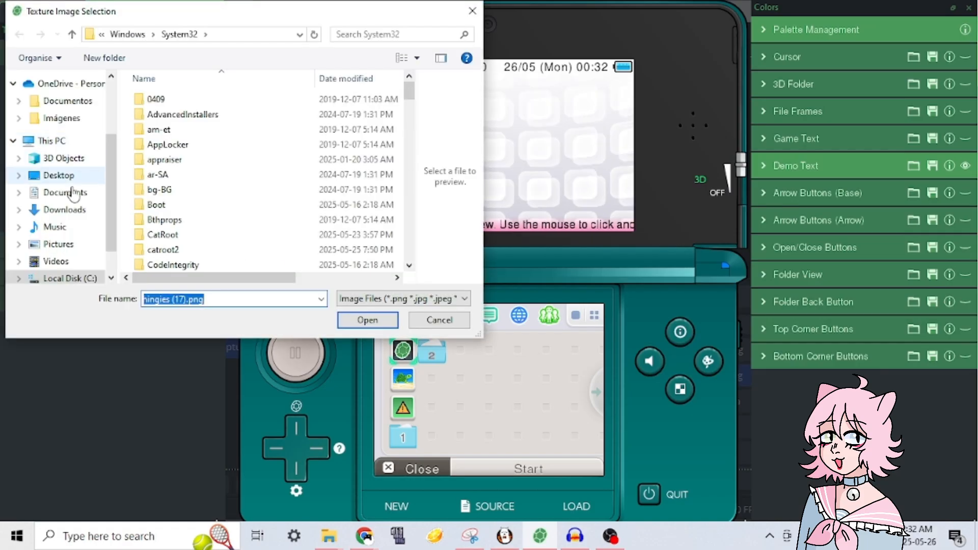
Load the downloaded page 1 picture with the full-body character and dots as the top screen texture in Kame Editor.
click(67, 210)
double_click(243, 198)
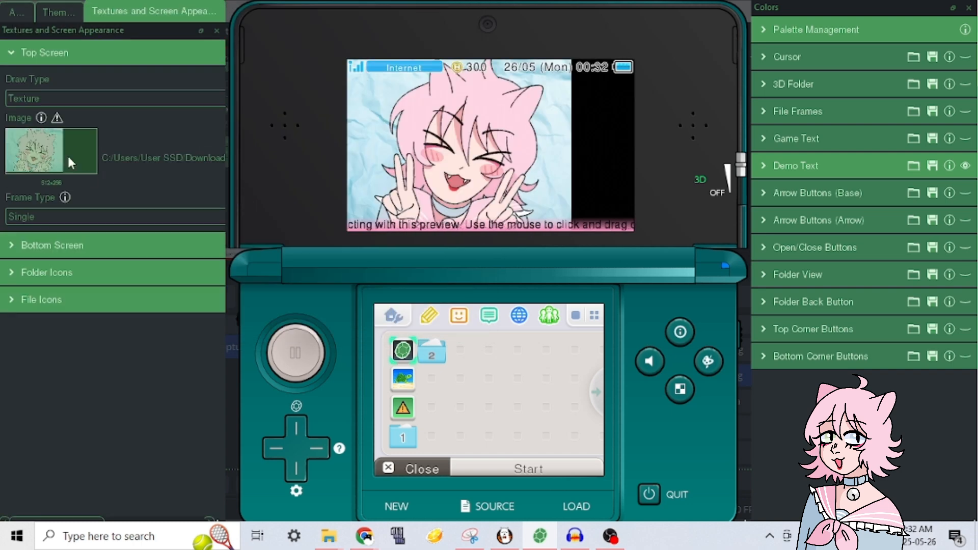
click(69, 157)
click(66, 210)
click(240, 230)
double_click(240, 229)
Set the bottom screen's draw type to Texture and load the downloaded peace-sign character picture as its image.
click(130, 54)
click(128, 80)
click(127, 125)
click(113, 171)
click(77, 178)
click(77, 190)
scroll(229, 212, down, 3)
scroll(232, 217, down, 3)
double_click(253, 193)
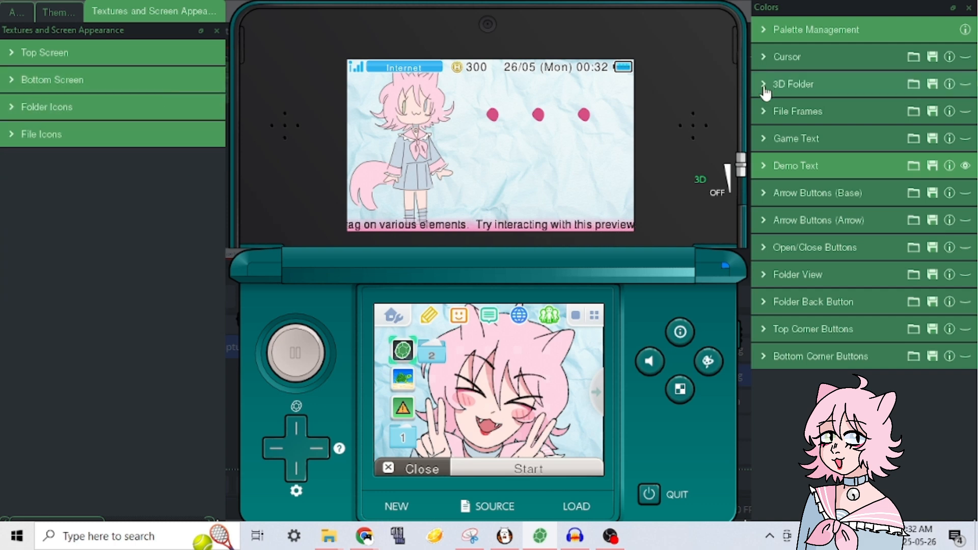
Set the Cursor's Main color to light blue #8db7e0 and its Dark color to dark slate blue.
click(791, 62)
click(135, 283)
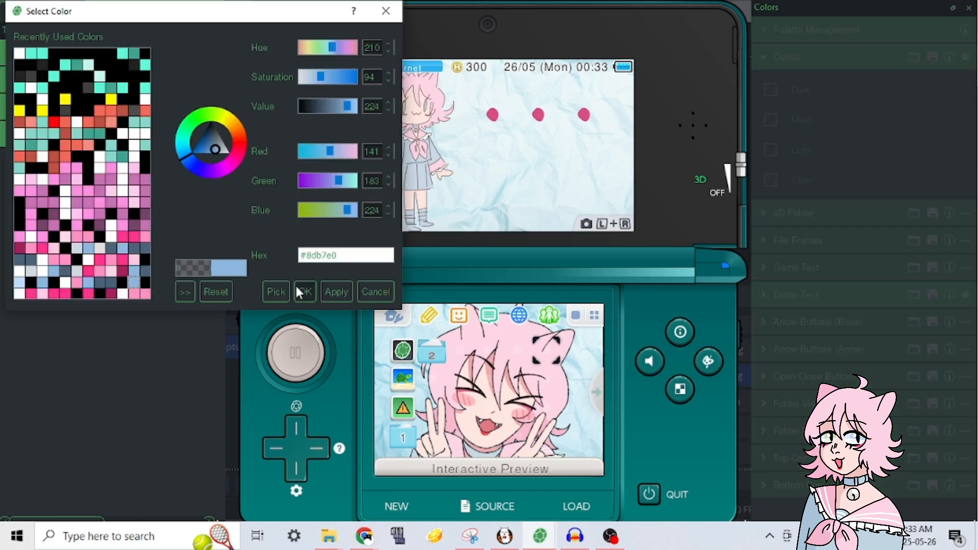
click(305, 291)
click(771, 89)
click(100, 284)
click(308, 295)
Set the Cursor's Light color to pale gray and its Glow color to pink.
click(771, 150)
click(144, 260)
click(306, 291)
click(771, 180)
click(134, 282)
click(112, 294)
click(305, 292)
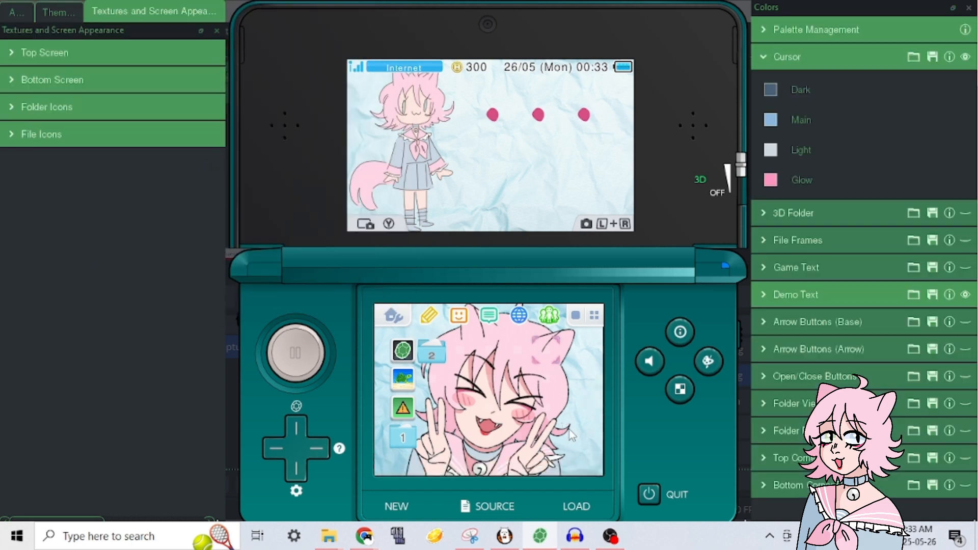
Enable the Top Corner Buttons colors and set their Main and Light colors to pink.
click(813, 57)
click(824, 330)
click(966, 329)
click(771, 362)
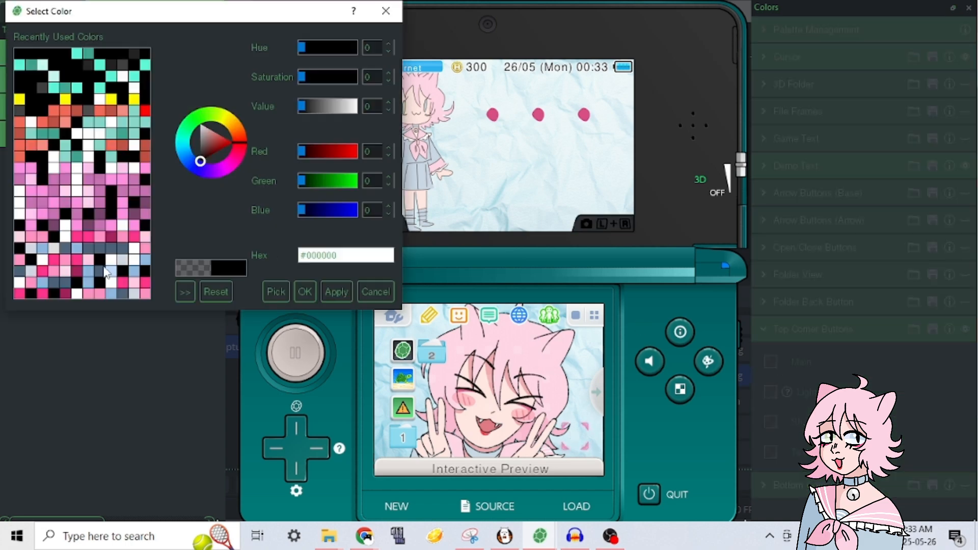
click(145, 294)
click(305, 291)
click(771, 392)
click(143, 294)
click(304, 291)
Set the Top Corner Buttons' Shadow color from the recent colors and their icon text color to white.
click(771, 422)
click(145, 294)
click(305, 292)
click(771, 452)
click(112, 294)
click(304, 292)
Set the Bottom Corner Buttons' Main color to light blue and Light color to pale gray.
click(788, 330)
click(805, 356)
scroll(816, 332, down, 2)
click(771, 348)
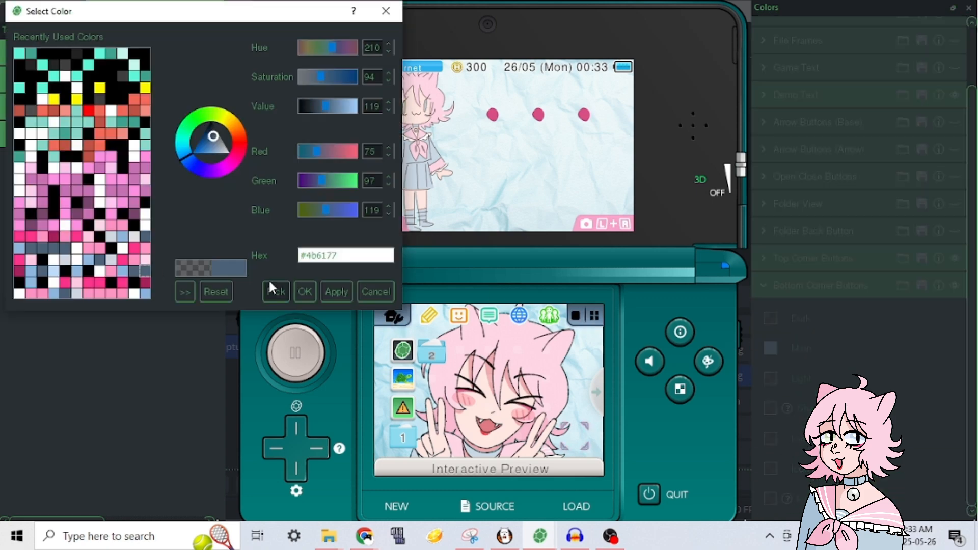
click(305, 292)
click(771, 379)
click(65, 296)
click(305, 292)
Set the Bottom Corner Buttons' Shadow color to black and their three icon colors to white, pale gray and white.
click(771, 408)
click(304, 292)
click(771, 439)
click(100, 294)
click(305, 292)
click(771, 469)
click(122, 294)
click(305, 292)
click(771, 498)
click(99, 294)
click(305, 292)
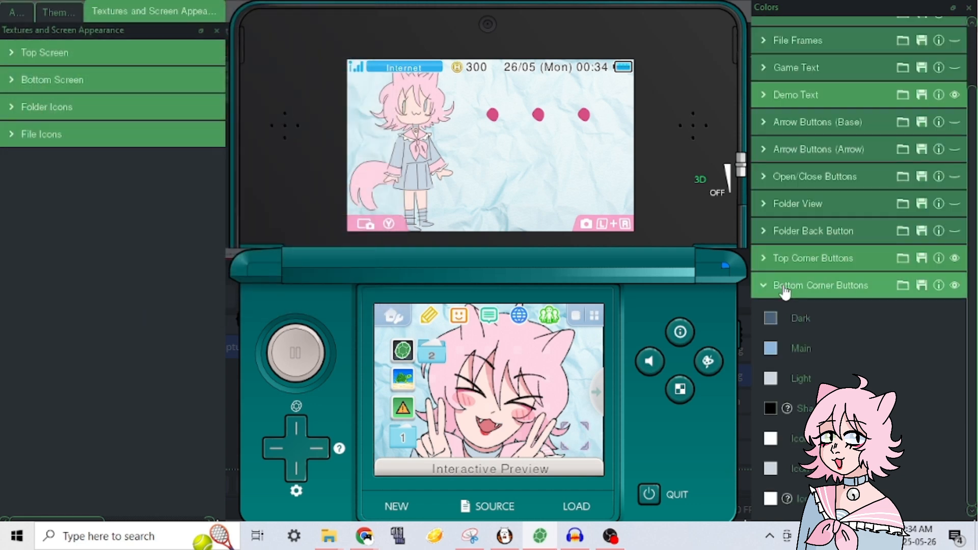
Recolor the Bottom Corner Buttons with pink as Main, hot pink as Dark and light pink as Light.
click(771, 348)
click(112, 294)
click(305, 292)
click(771, 318)
click(67, 284)
click(145, 271)
click(305, 292)
click(771, 379)
click(305, 292)
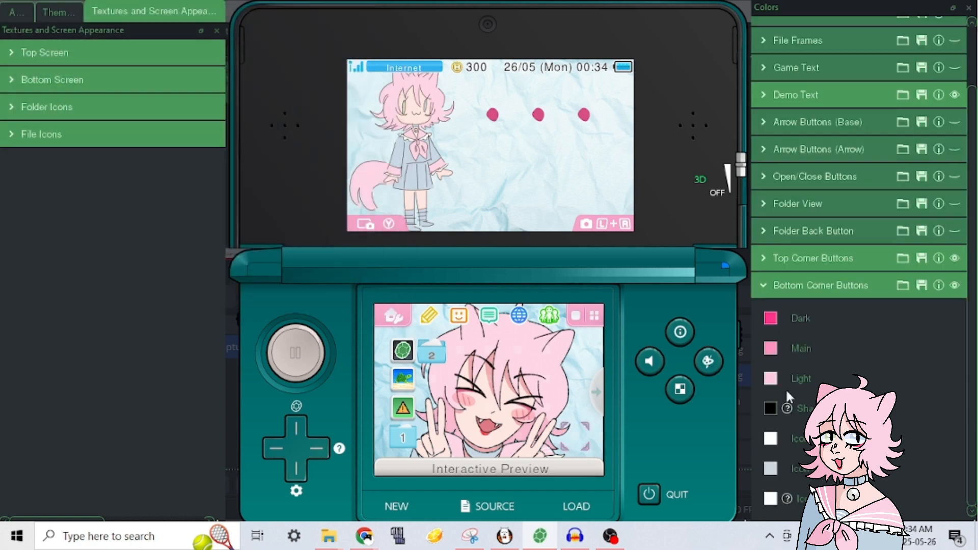
Set the Main, Light and Dark colors of Arrow Buttons (Base) to shades from the pink palette.
click(811, 284)
click(764, 193)
click(771, 256)
click(122, 294)
click(305, 292)
click(771, 286)
click(122, 294)
click(305, 292)
click(771, 226)
click(146, 294)
click(305, 292)
Set the Shadow color of Arrow Buttons (Base) and choose a different recent color for its Light shade.
click(771, 316)
click(305, 292)
click(773, 226)
click(145, 294)
click(376, 292)
click(771, 287)
click(100, 294)
click(110, 295)
click(305, 292)
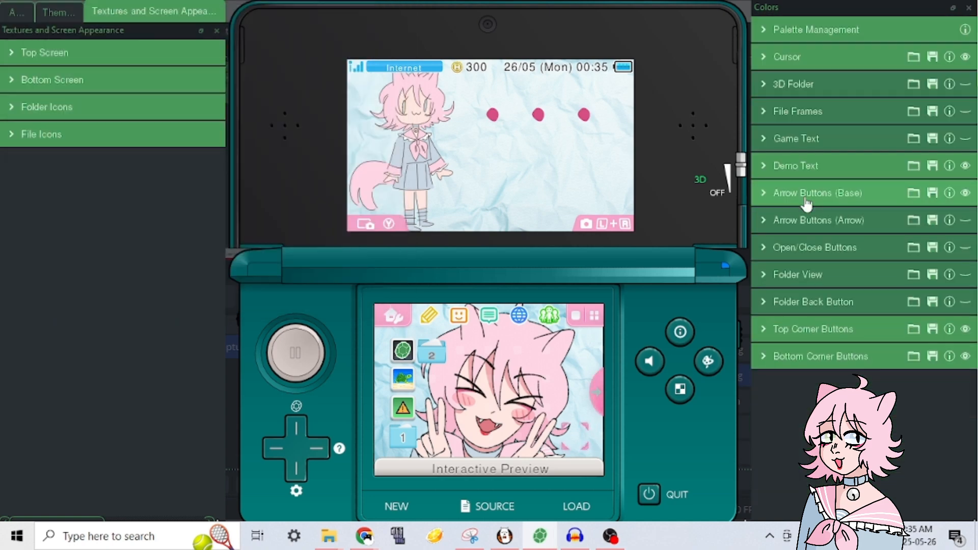
Set the 3D Folder's Main and Dark colors to pink shades.
click(794, 85)
click(772, 145)
click(110, 294)
click(305, 292)
click(771, 117)
click(145, 294)
click(307, 294)
Set the 3D Folder's Light and Shadow colors from the recently used theme colors.
click(771, 178)
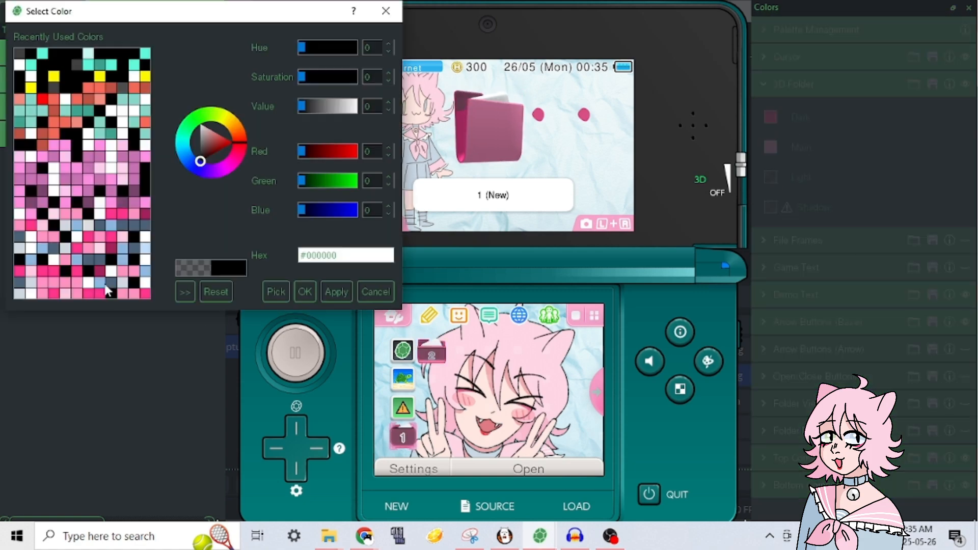
click(76, 294)
click(305, 292)
click(771, 207)
click(90, 270)
click(306, 292)
Set the File Frames' Main color to light blue and Dark color to slate blue #4b6177.
click(793, 84)
click(797, 112)
click(771, 174)
click(122, 273)
click(304, 292)
click(771, 144)
click(136, 245)
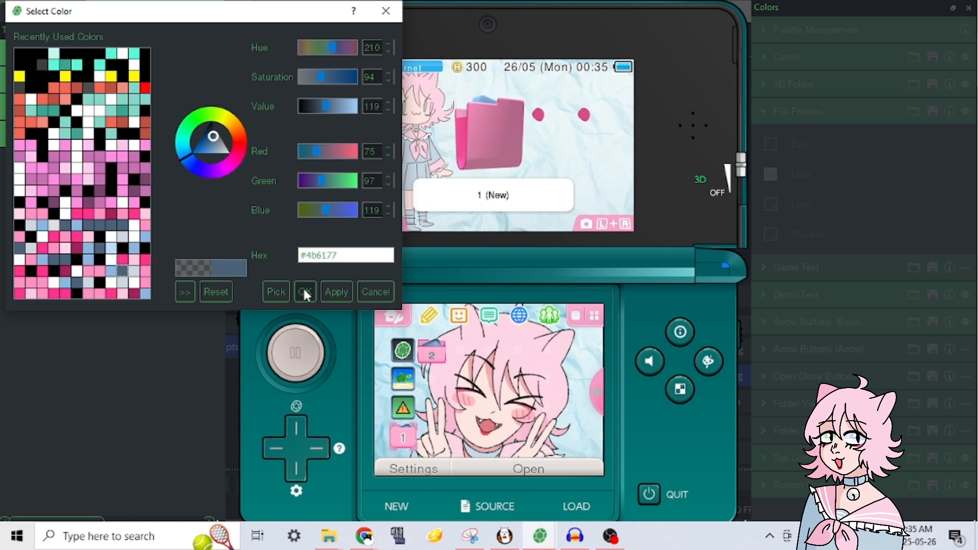
click(306, 292)
Set the File Frames' Light color to pale gray and Shadow to #4b6177, and preview the icons at other sizes.
click(771, 204)
click(114, 286)
click(305, 292)
click(771, 234)
click(134, 294)
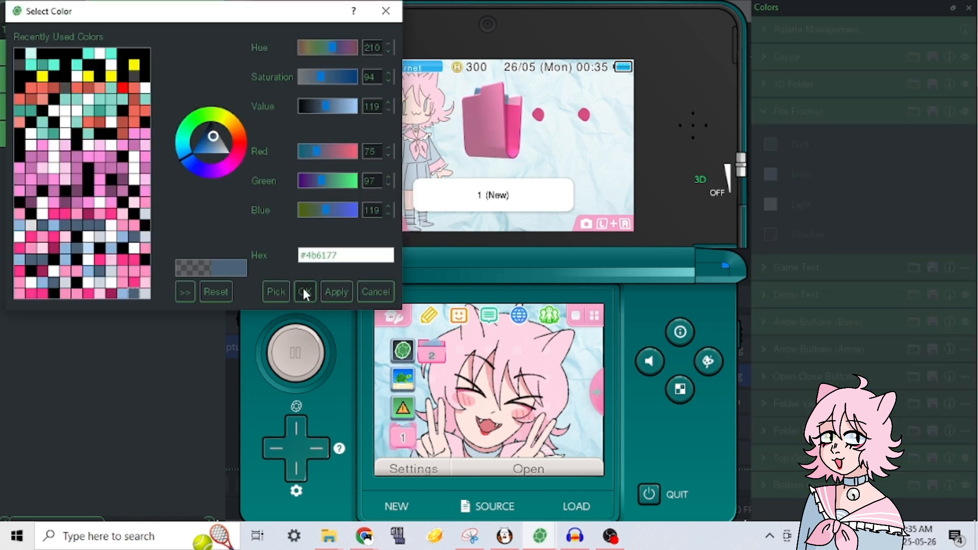
click(303, 291)
click(597, 313)
click(577, 313)
click(577, 313)
click(577, 313)
click(599, 316)
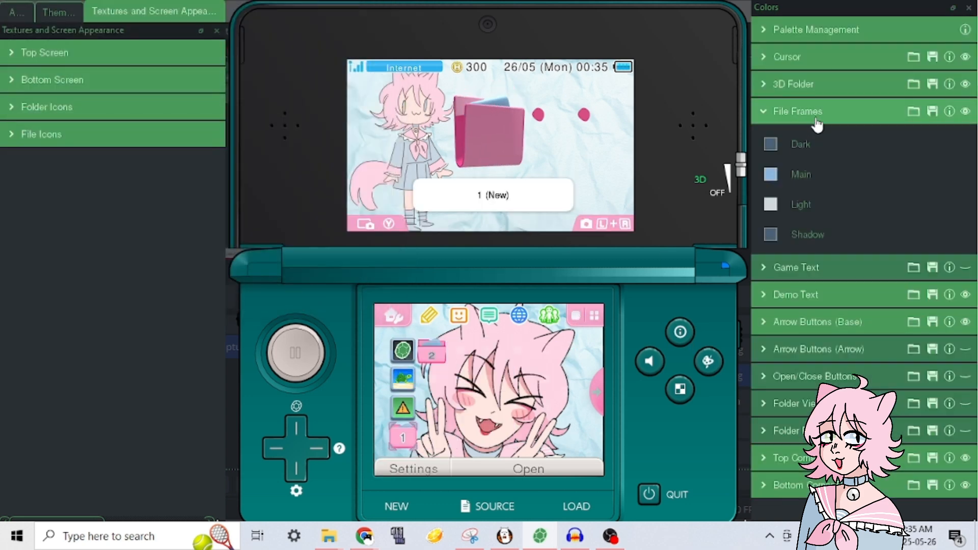
Color Arrow Buttons (Arrow) with a pink Border, white Unpressed and hot pink #fe348b Pressed color.
click(797, 111)
click(800, 220)
click(771, 253)
click(97, 283)
click(305, 288)
click(771, 253)
click(111, 283)
click(306, 291)
click(771, 313)
click(209, 291)
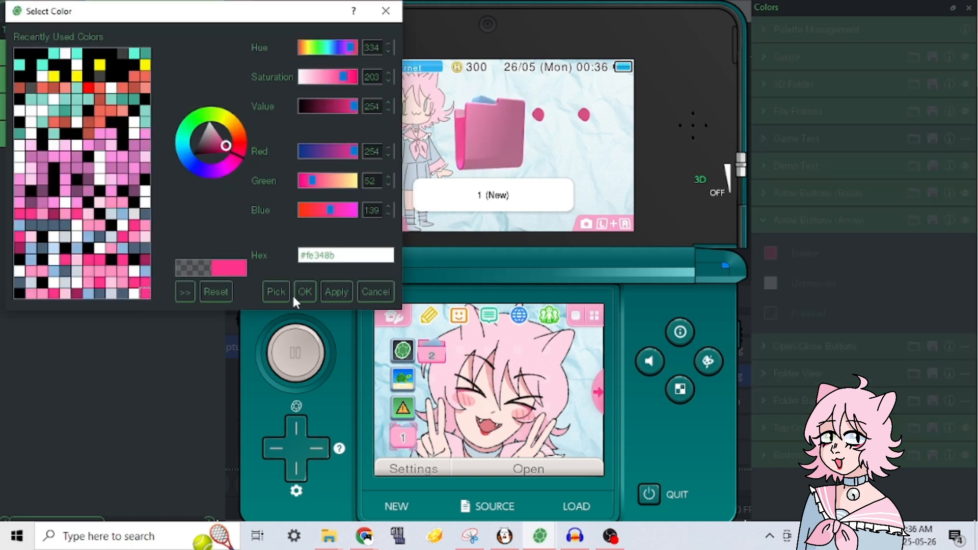
click(305, 292)
Set the Game Text's Main and Light colors to slate blue.
click(825, 224)
click(796, 139)
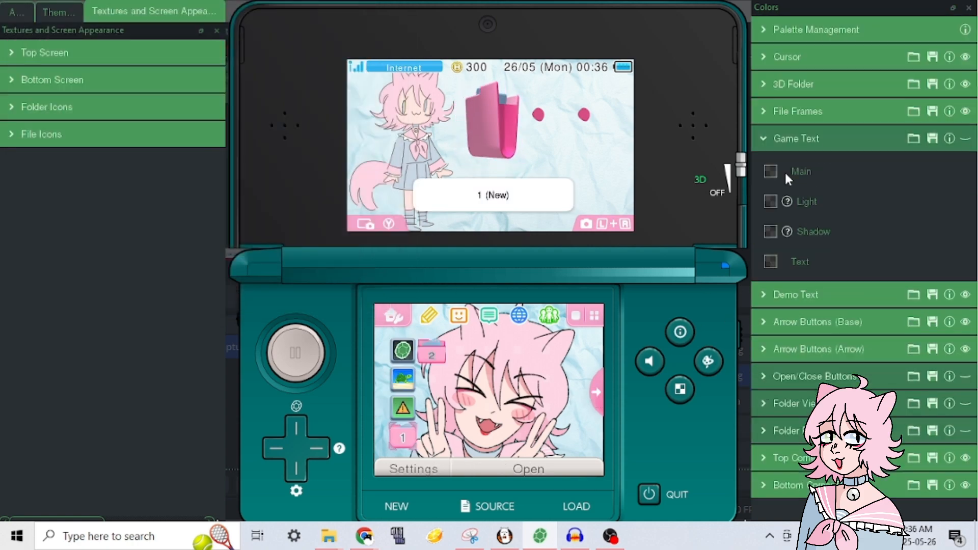
click(771, 171)
click(162, 284)
click(305, 291)
click(772, 202)
click(122, 294)
click(304, 292)
Set the Game Text's Shadow color to slate blue and its Text color to white.
click(770, 232)
click(125, 294)
click(308, 292)
click(771, 262)
click(122, 294)
click(309, 292)
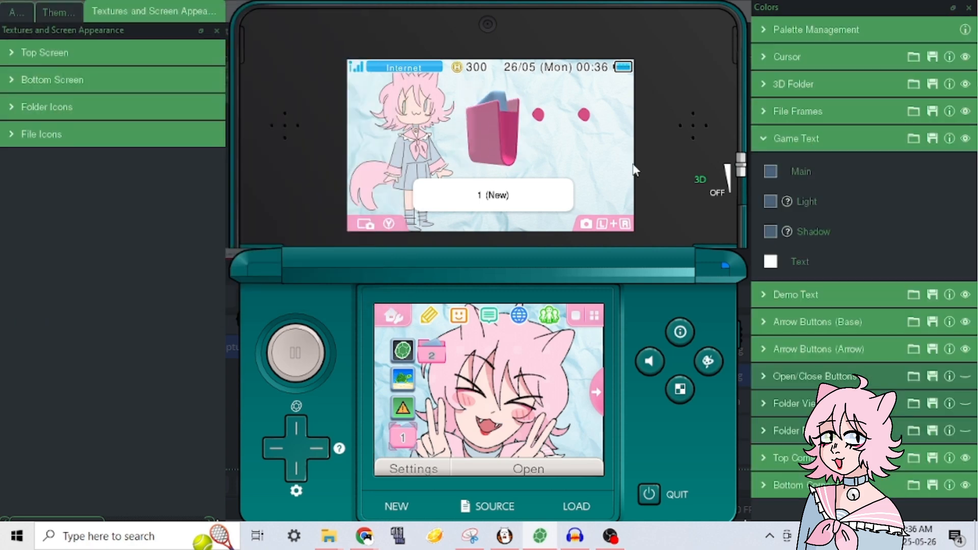
Set the Folder View's Dark and Main colors to pink.
click(797, 138)
click(798, 275)
click(771, 308)
click(123, 294)
click(304, 294)
click(147, 293)
click(305, 293)
Set the Folder View's Light color to light pink #fecae1 and pick its Shadow color from the recent colors.
click(126, 286)
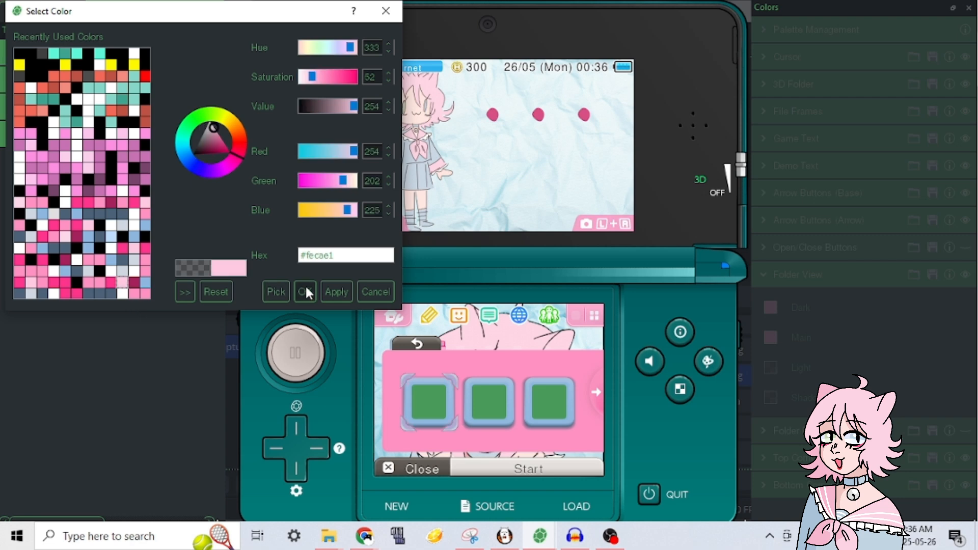
click(305, 292)
click(146, 271)
click(125, 284)
click(305, 292)
Set the Folder Back Button's Main color to light blue and Dark color to slate blue.
click(815, 275)
click(813, 301)
click(771, 408)
click(123, 284)
click(305, 293)
click(772, 379)
click(123, 283)
click(306, 293)
Set the Folder Back Button's Light color to #ced7e0 and fill in the two color entries below it.
click(771, 438)
click(78, 272)
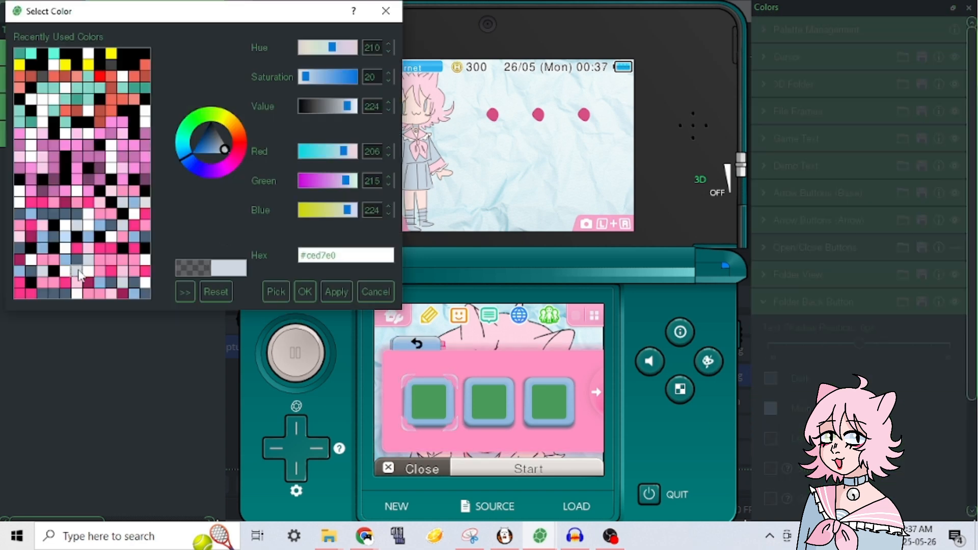
click(307, 292)
click(771, 469)
click(307, 292)
click(771, 499)
click(114, 295)
click(306, 292)
Set the last three colors of the Folder Back Button from the recently used colors.
scroll(836, 433, down, 5)
click(771, 386)
click(308, 293)
click(771, 415)
click(134, 260)
click(307, 293)
click(771, 445)
click(133, 264)
click(306, 293)
Set the Open Button's Main color to light blue and its Light color to pale gray-blue from the recent colors.
click(805, 166)
click(821, 248)
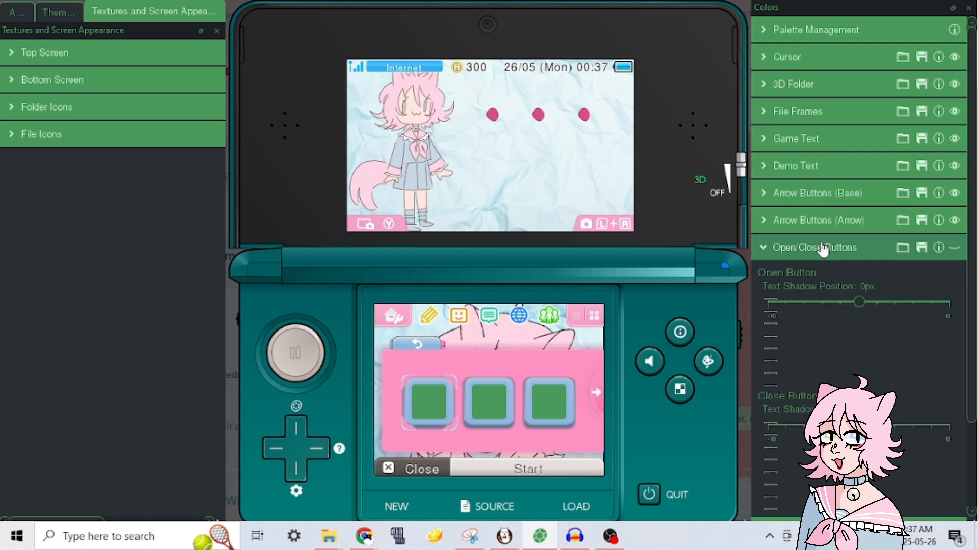
scroll(815, 153, down, 4)
click(771, 143)
click(109, 288)
click(306, 293)
click(771, 174)
click(109, 288)
click(307, 293)
Set the Open Button's Dark color to slate blue, Shadow to black and Glow to light blue.
click(771, 114)
click(306, 292)
click(770, 204)
click(305, 292)
click(770, 233)
click(305, 292)
Set the Open Button's Text Main color to slate blue and its Text Selected color to white.
click(771, 294)
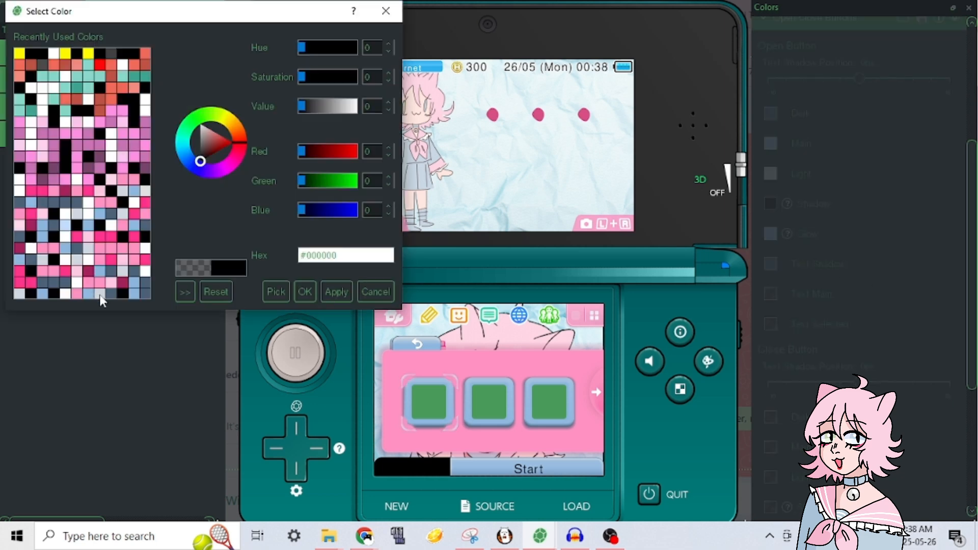
click(306, 292)
click(771, 324)
click(146, 273)
click(305, 292)
Set the Close Button's Main color to pink and its Light color to hot pink from the recent colors.
drag(972, 288, 970, 405)
click(771, 209)
click(112, 260)
click(309, 290)
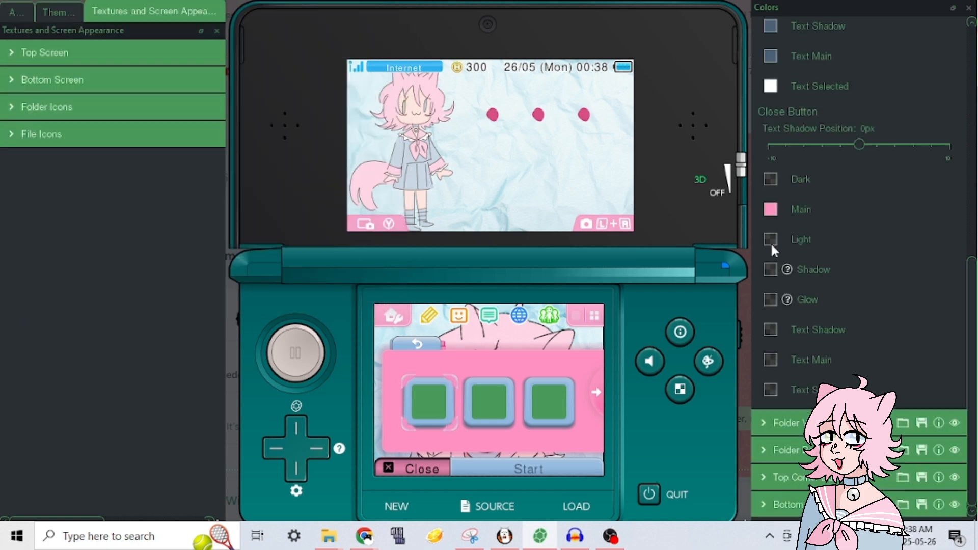
click(770, 241)
click(132, 269)
click(304, 292)
Set the Close Button's Dark color to hot pink, Shadow to black and Glow to pink.
click(770, 181)
click(145, 293)
click(304, 292)
click(772, 271)
click(306, 292)
click(771, 300)
click(305, 292)
Set the Close Button's Text Shadow to black, choose its remaining text colors and collapse the Open/Close Buttons settings.
click(771, 329)
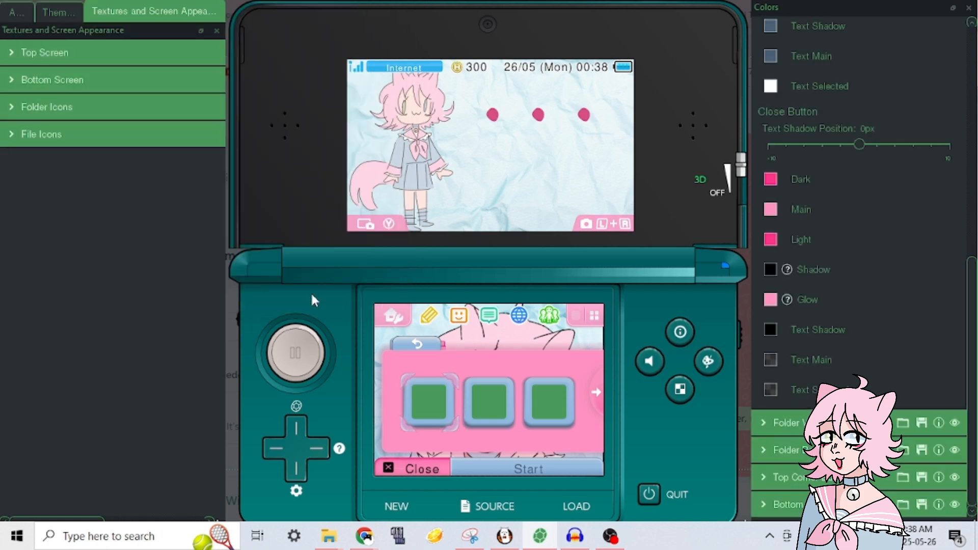
click(111, 282)
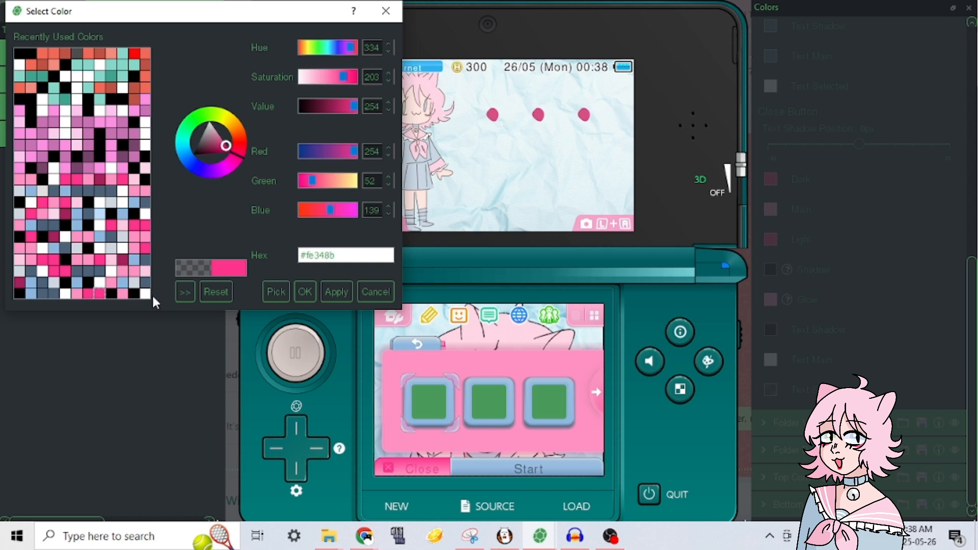
click(305, 292)
scroll(765, 198, up, 5)
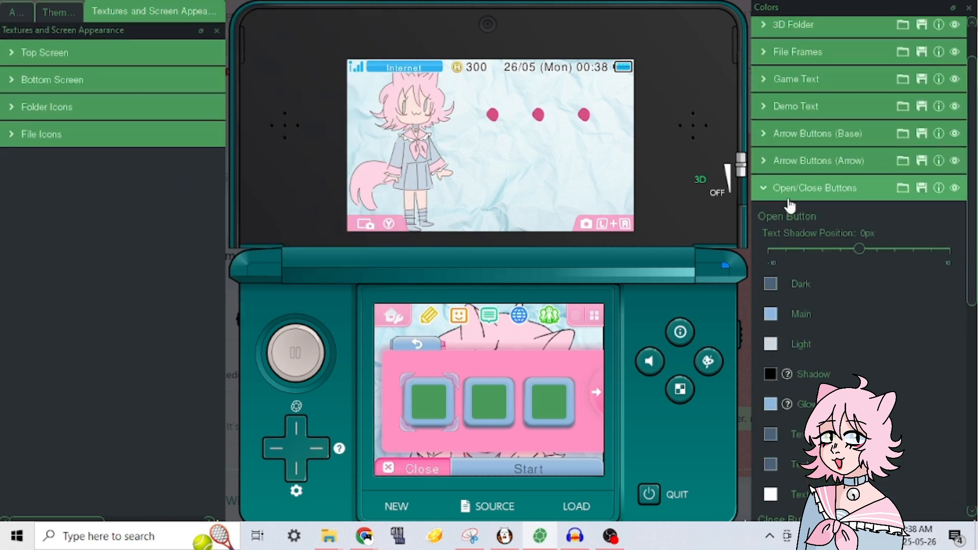
click(765, 192)
Leave the previewed folder and load the 3DS Display image as the theme's icon in the theme info.
click(401, 347)
click(58, 12)
click(28, 112)
click(67, 188)
double_click(192, 163)
Enter the creator's name followed by "Theme 2" as Short Title, a greeting as Long Title, and the creator's name as Publisher.
click(182, 166)
text(Nejime Li-Li T)
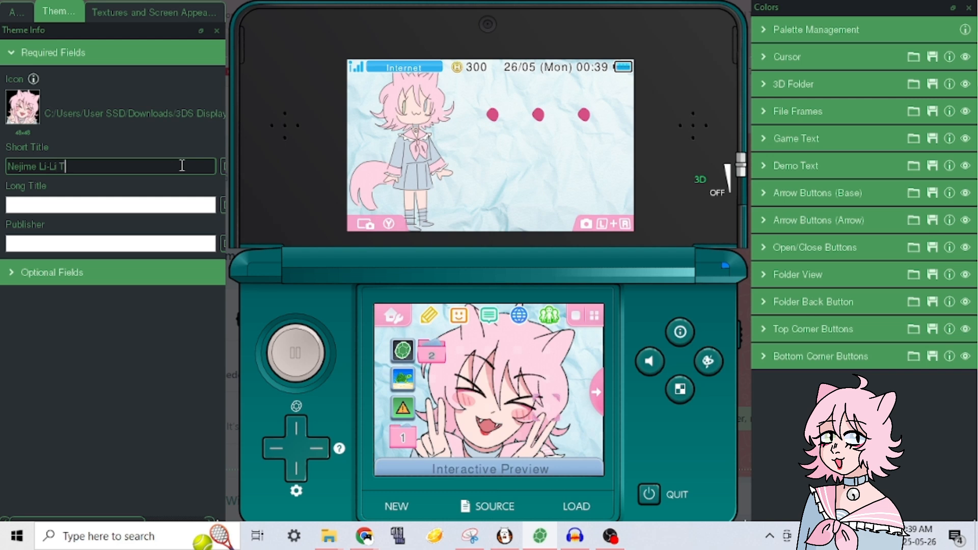
text(heme 2)
click(164, 209)
text(Itsa me... Li-Li!)
click(167, 243)
text(Nejime Li-Li)
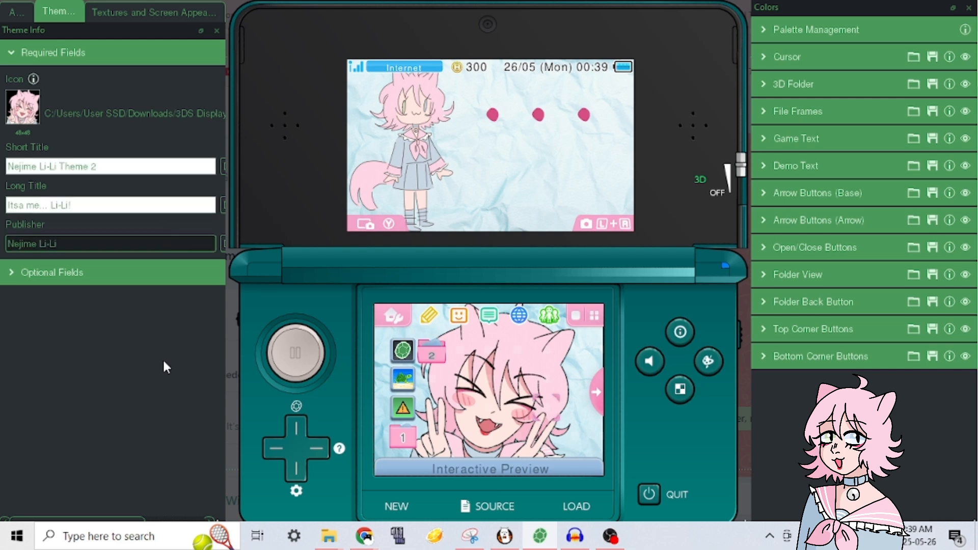
click(163, 358)
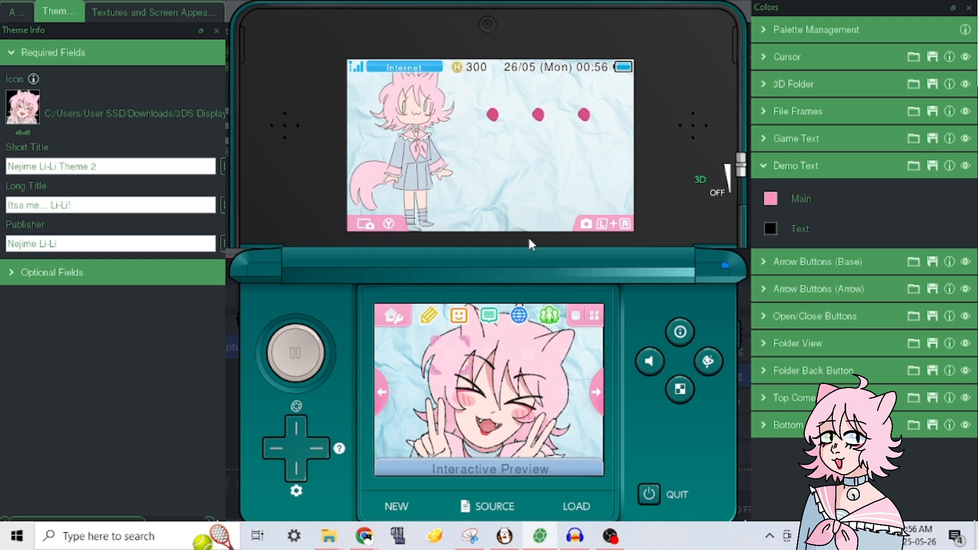
Review the Game Text and Demo Text color settings and collapse both sections.
click(793, 141)
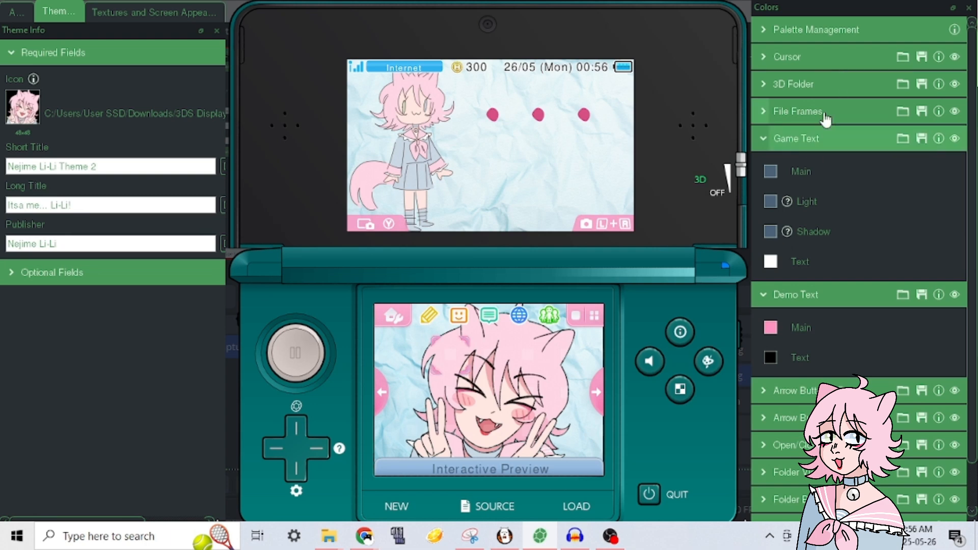
click(801, 302)
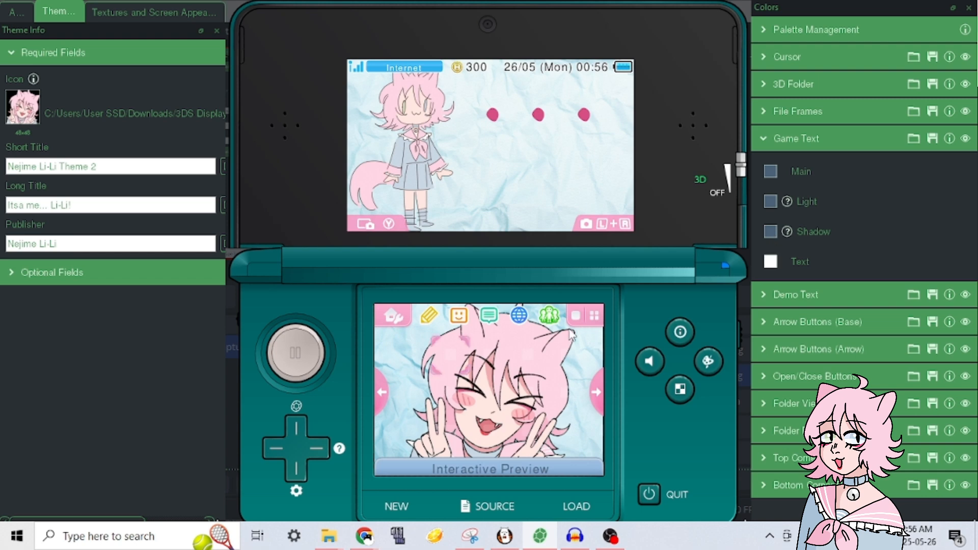
click(816, 147)
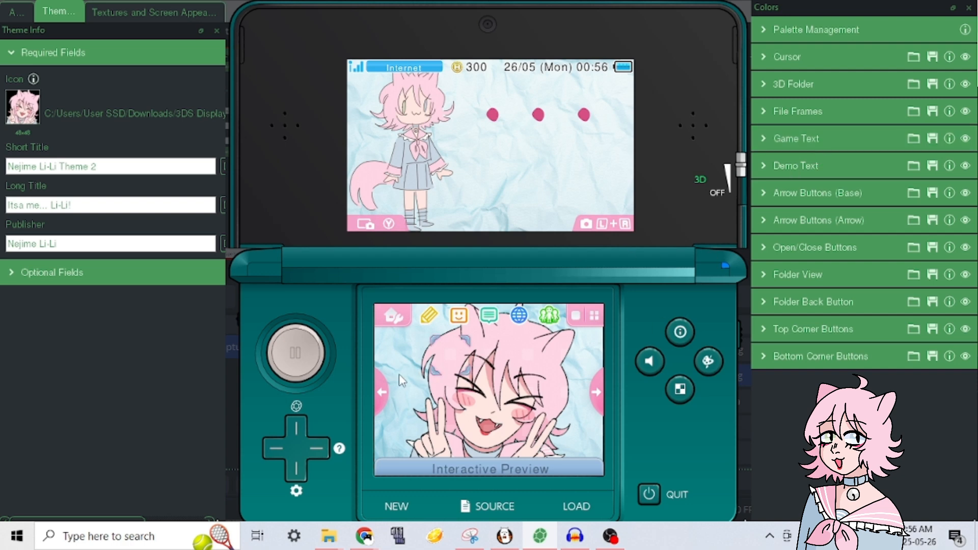
Open and close folder 1 in the interactive preview to check the folder and button colors.
click(385, 389)
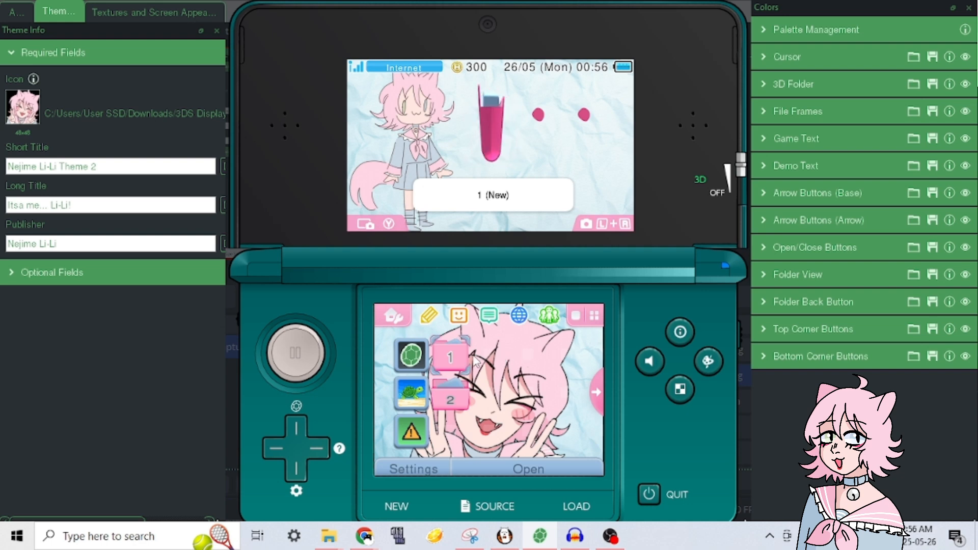
click(484, 465)
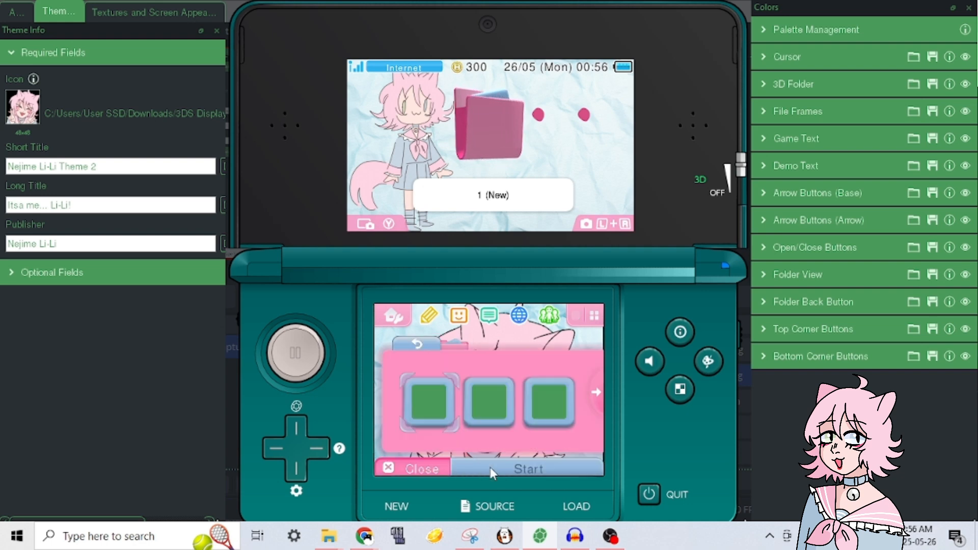
click(441, 467)
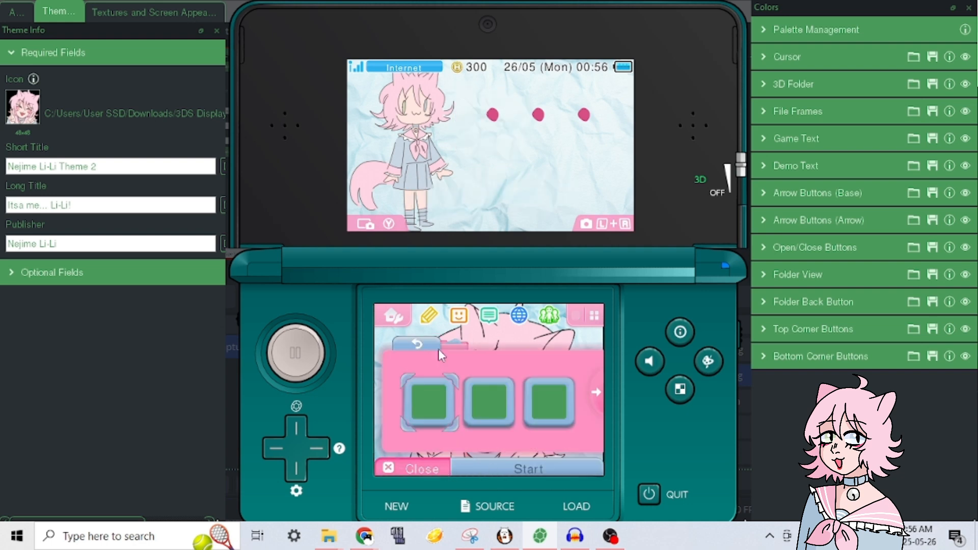
Check the preview's home menu at larger and smaller icon sizes and select folders 1 and 2.
click(578, 316)
click(578, 316)
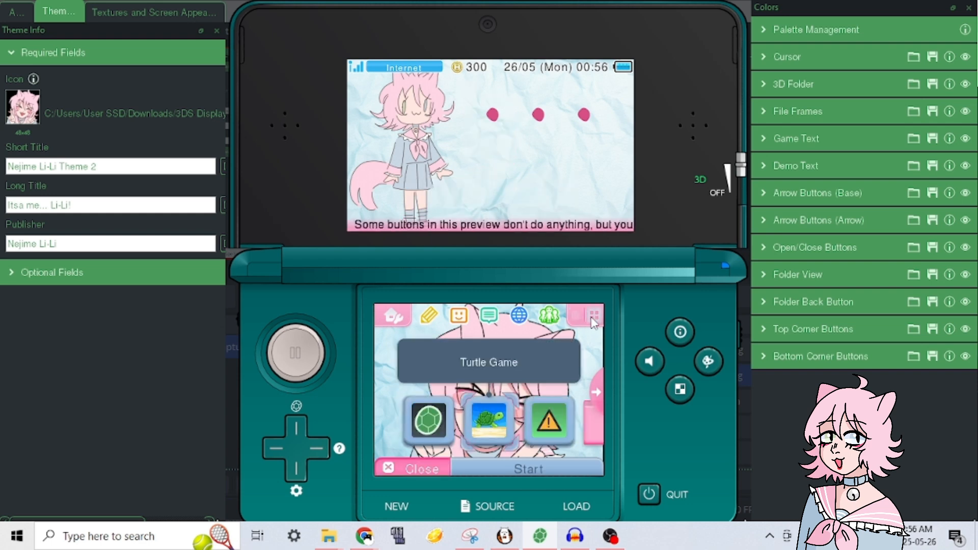
click(594, 316)
click(594, 316)
click(593, 318)
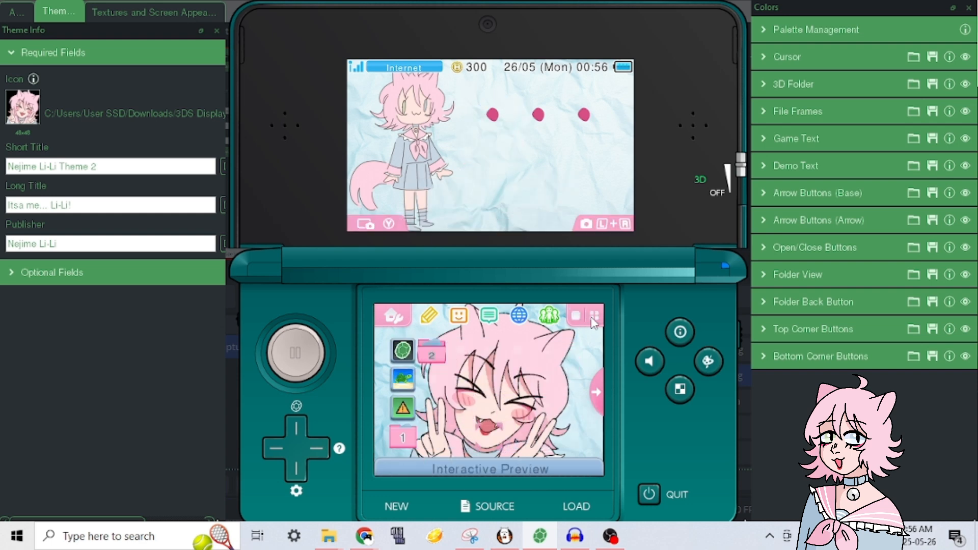
click(403, 437)
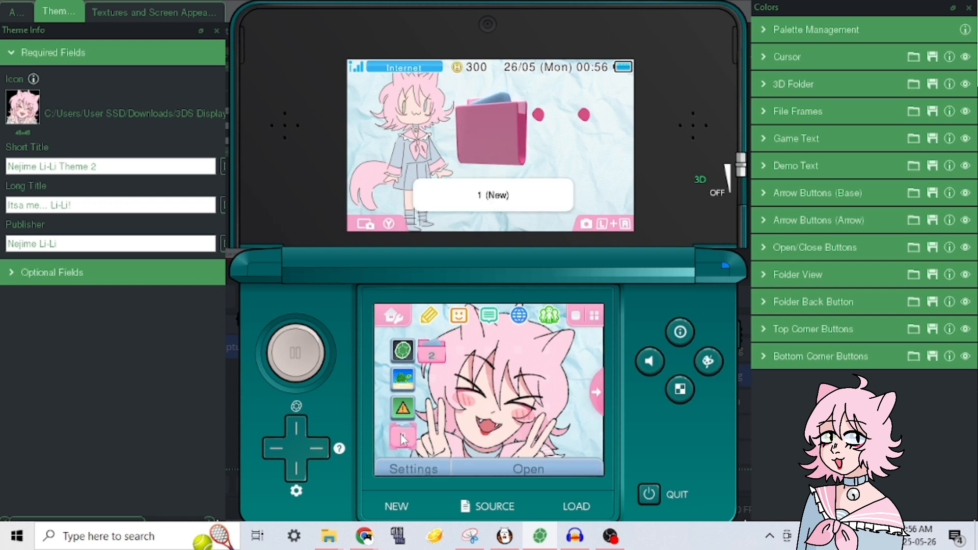
click(434, 354)
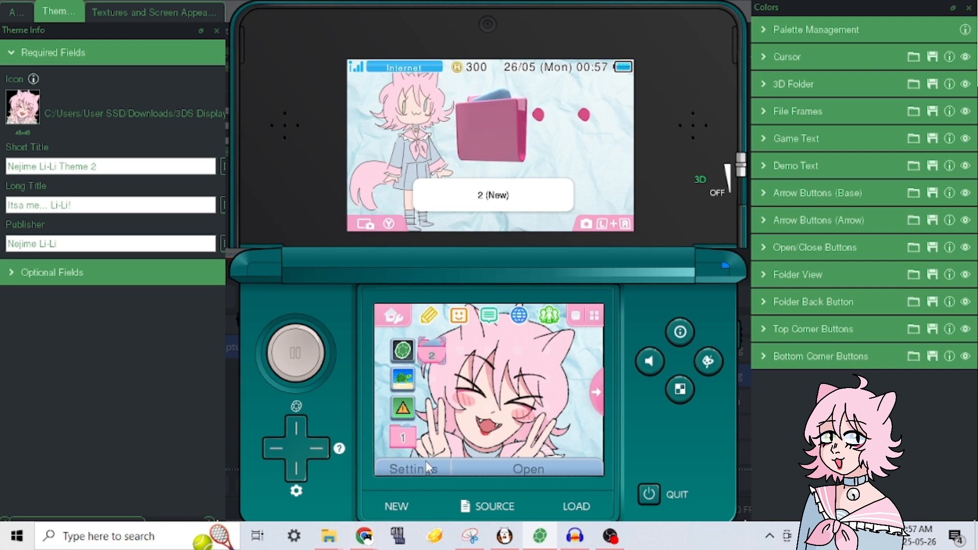
click(568, 421)
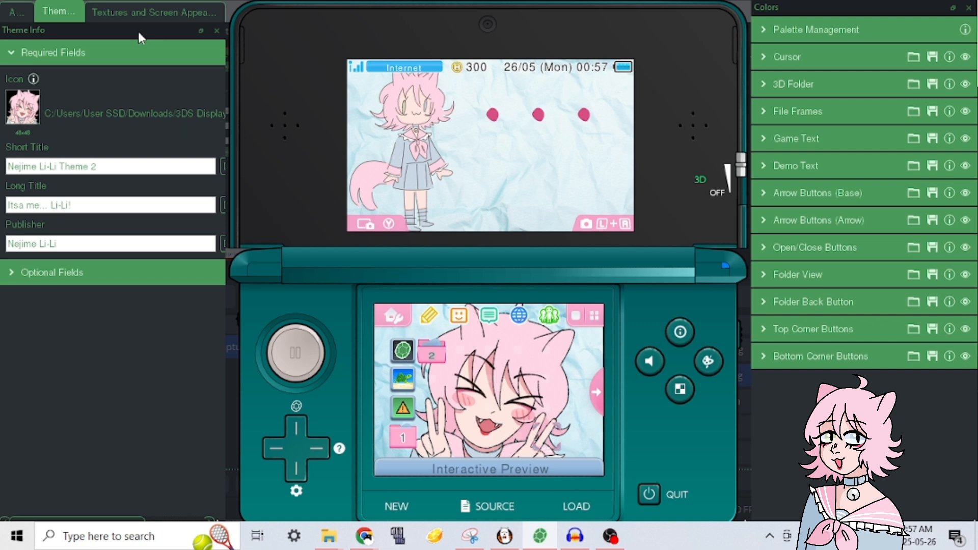
Examine the audio Converter settings for source file, looping and output format.
click(9, 16)
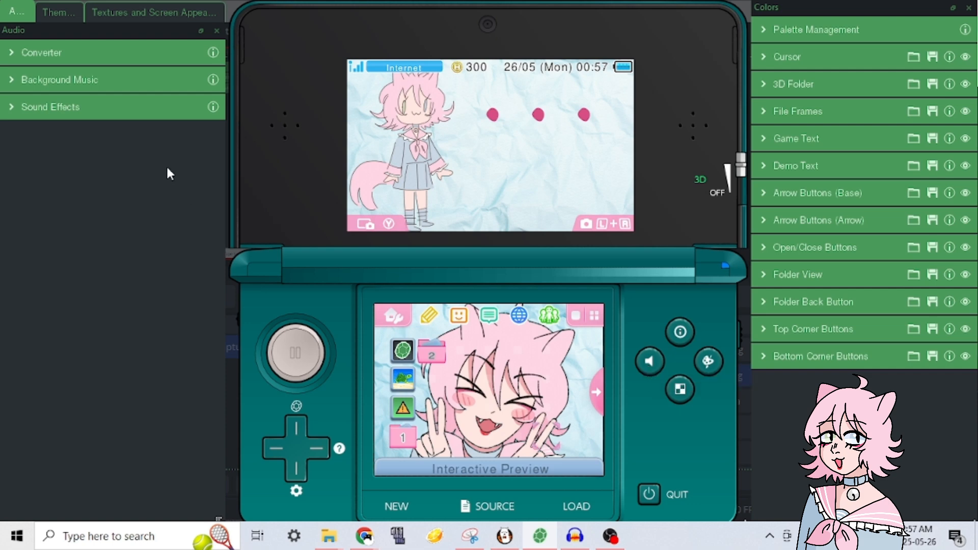
click(60, 54)
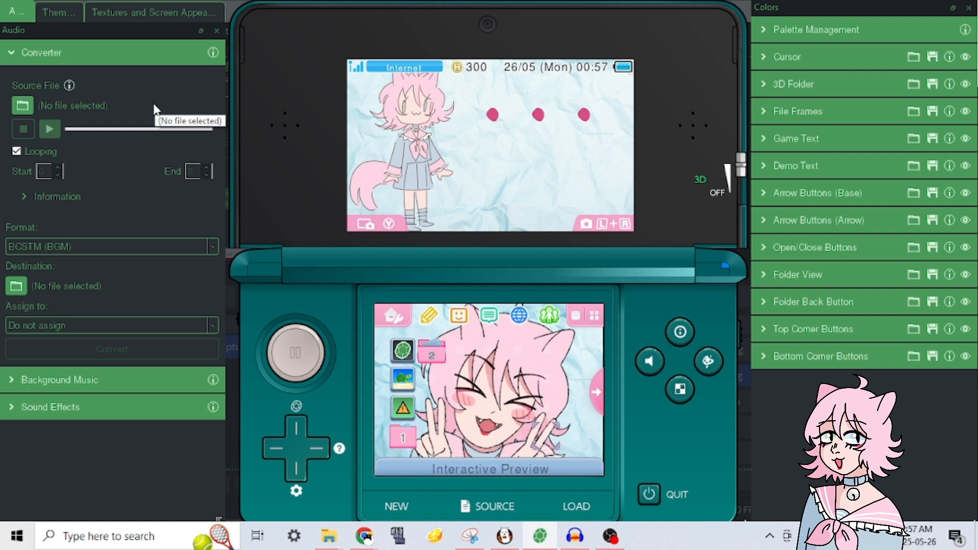
click(127, 63)
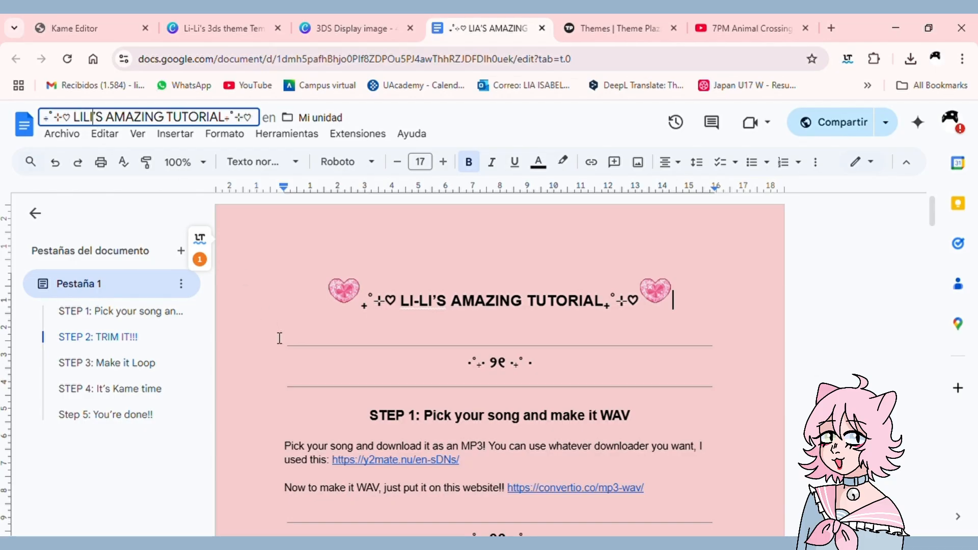
Apply the edited title to the Google Docs music tutorial and return to that document.
click(280, 338)
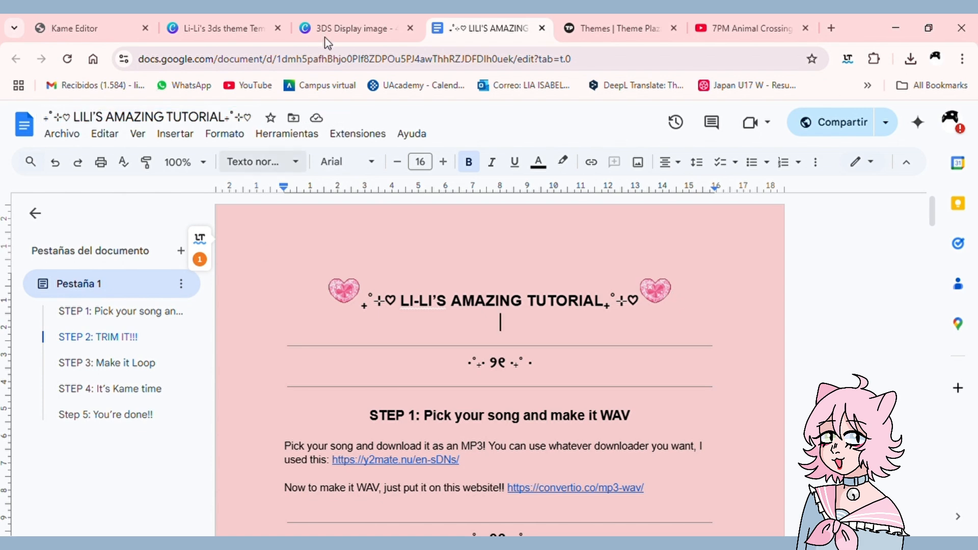
click(239, 23)
click(346, 24)
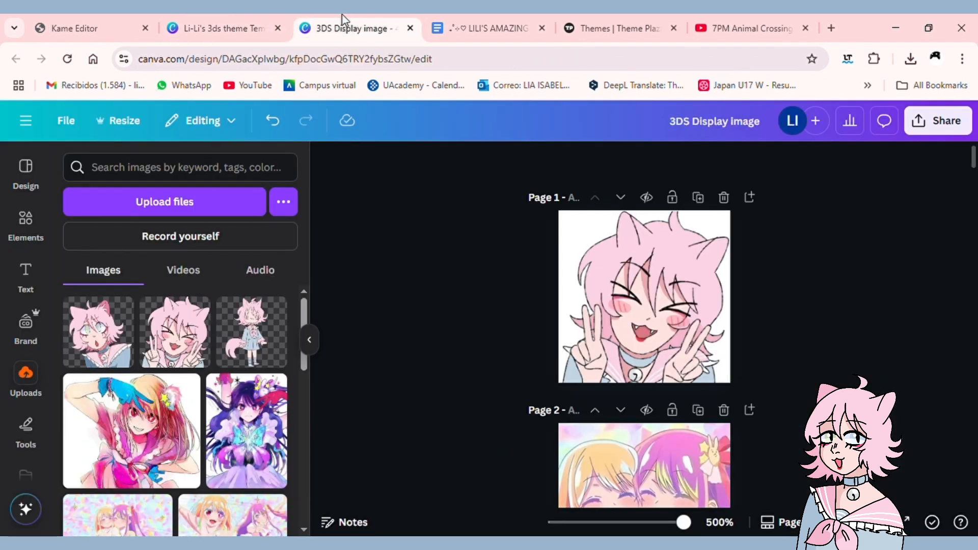
click(462, 14)
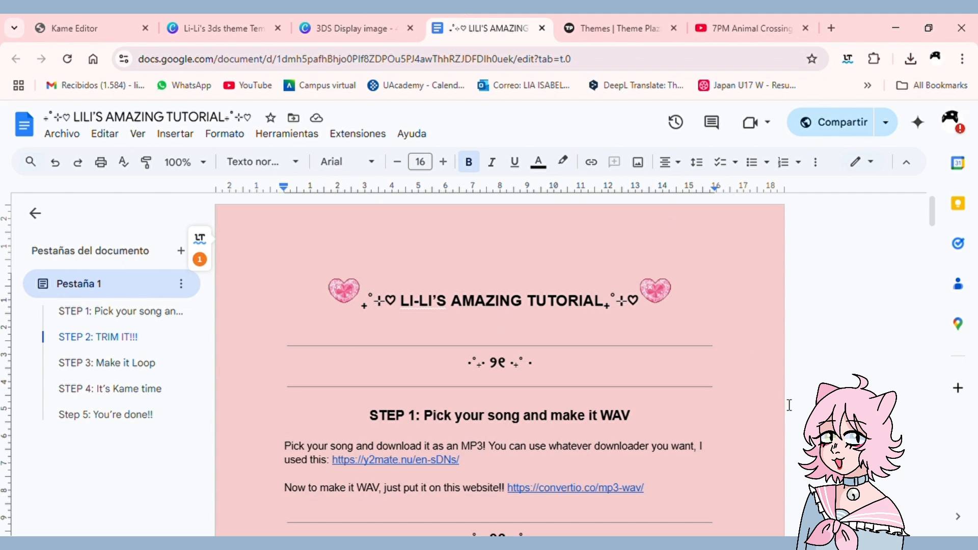
Skim the tutorial document's steps for trimming, exporting and adding a song in Kame Editor.
scroll(593, 499, down, 20)
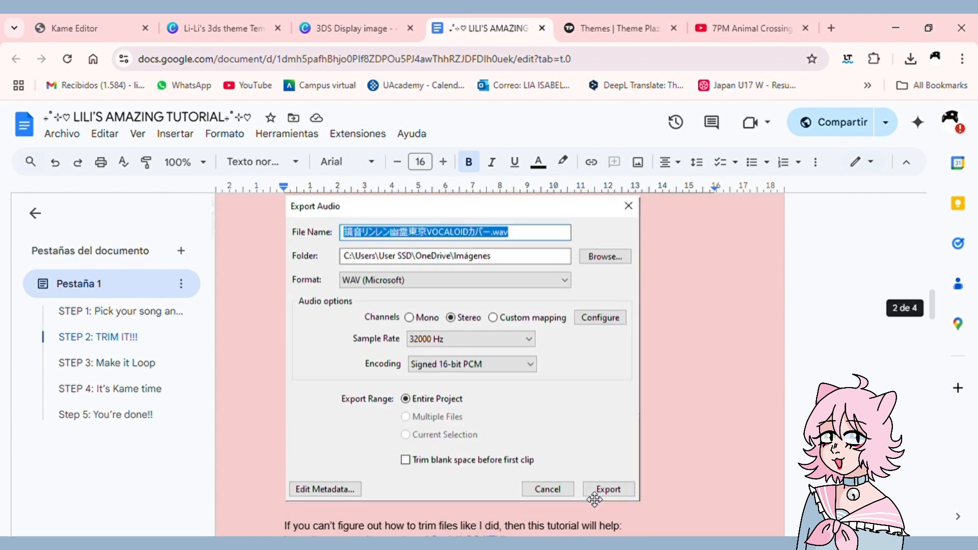
scroll(591, 498, down, 10)
scroll(592, 498, up, 20)
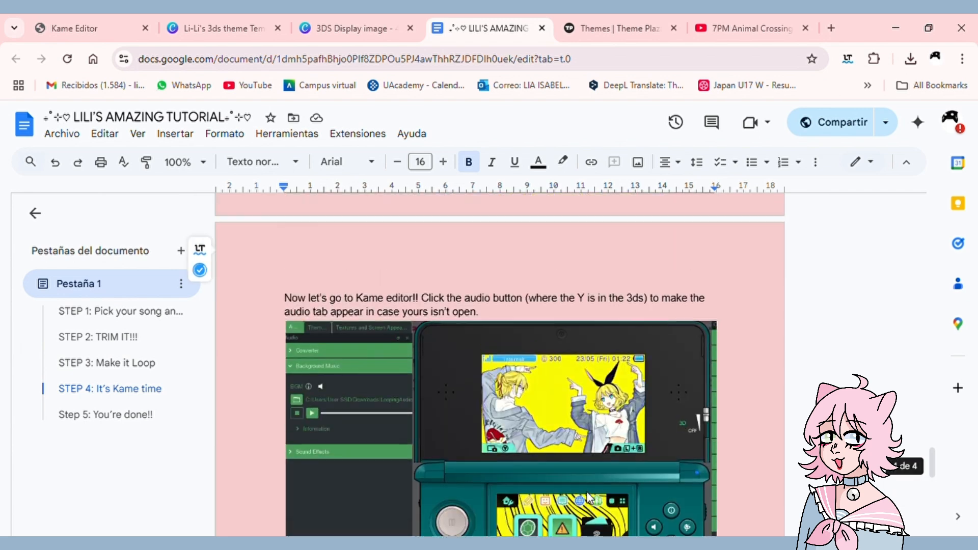
scroll(593, 498, down, 2)
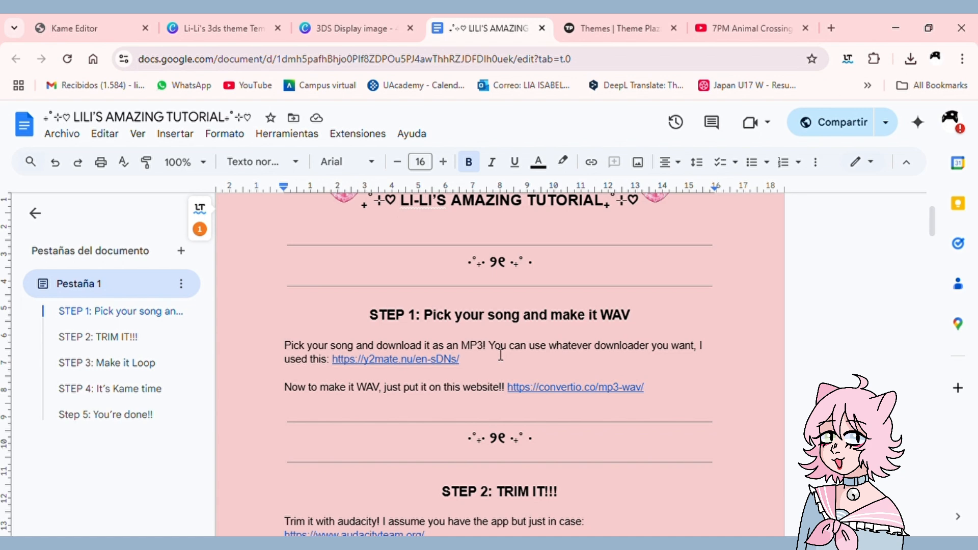
Open the Y2Mate link from the tutorial and copy the URL of the "7PM Animal Crossing: New Leaf OST" YouTube video.
click(414, 369)
click(407, 380)
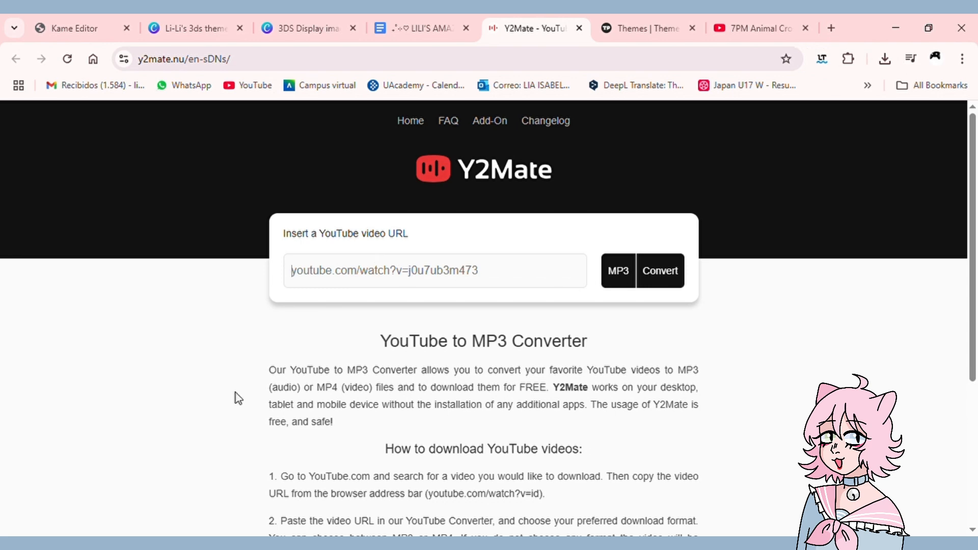
click(775, 41)
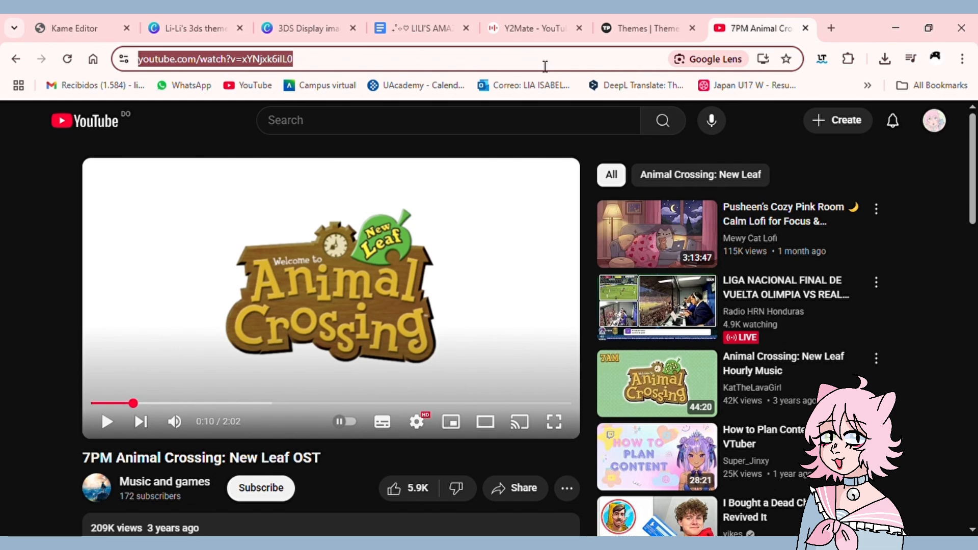
click(531, 25)
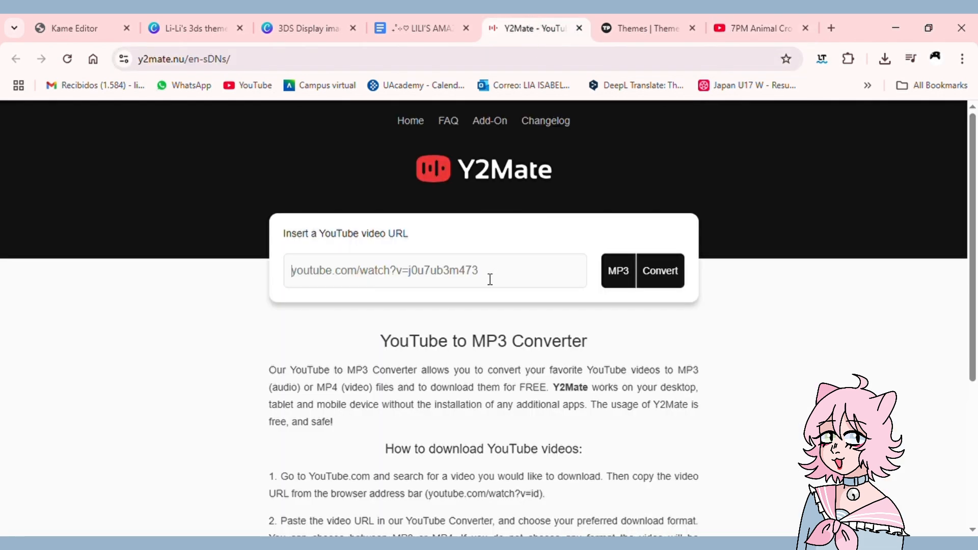
text(https://www.youtube.com/watch?v=xYNjxk6iIL0)
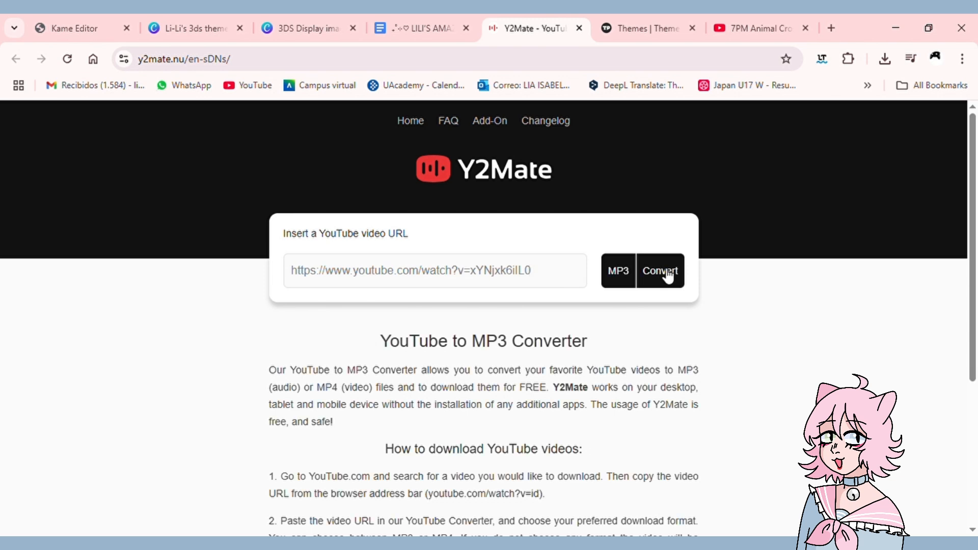
click(665, 274)
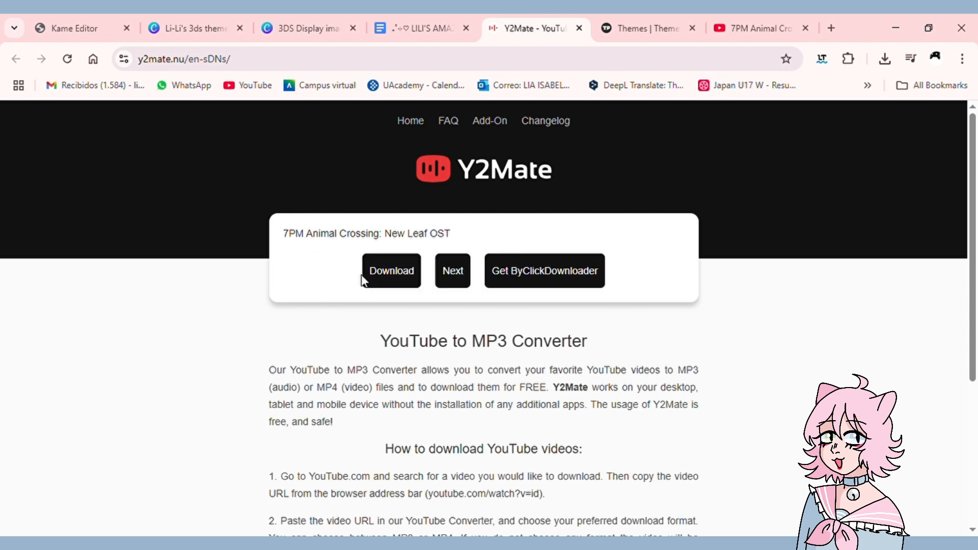
click(380, 275)
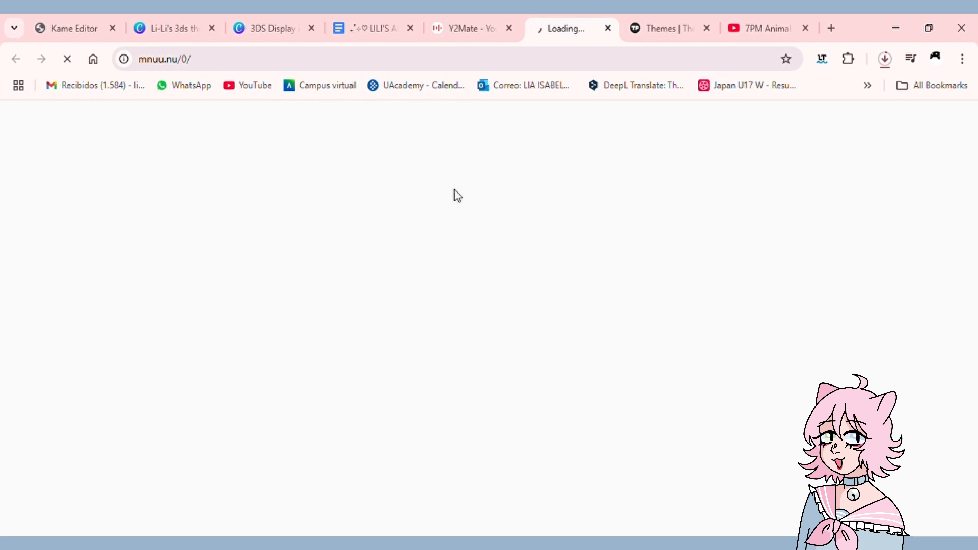
click(608, 29)
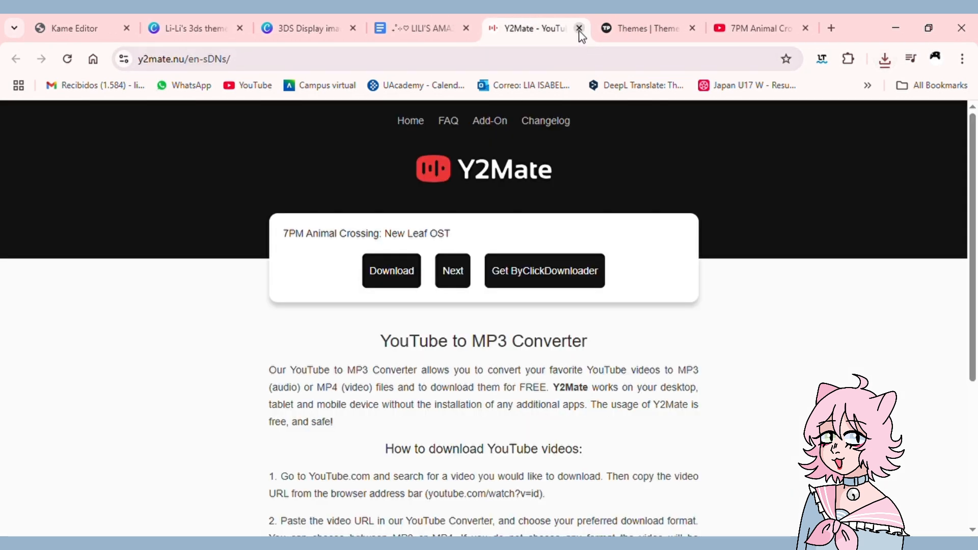
click(580, 30)
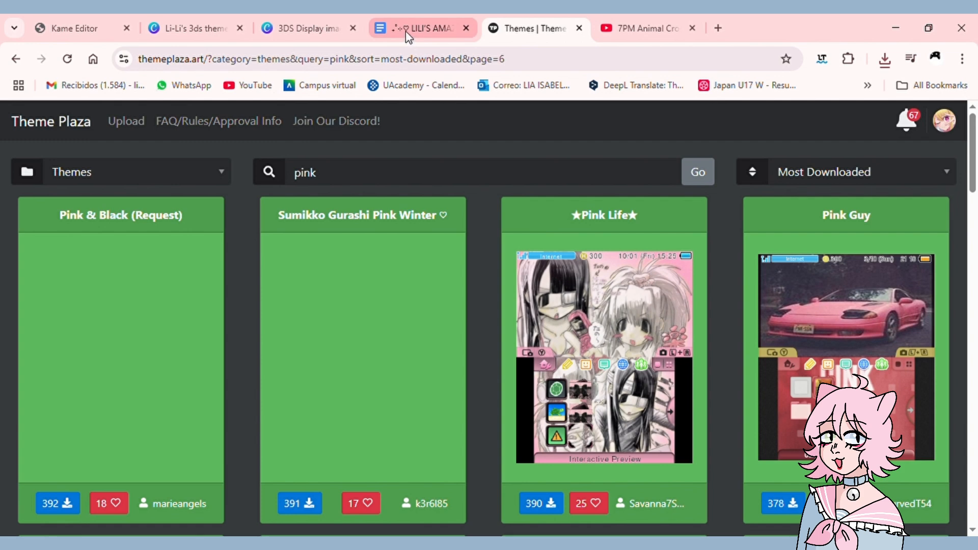
click(406, 32)
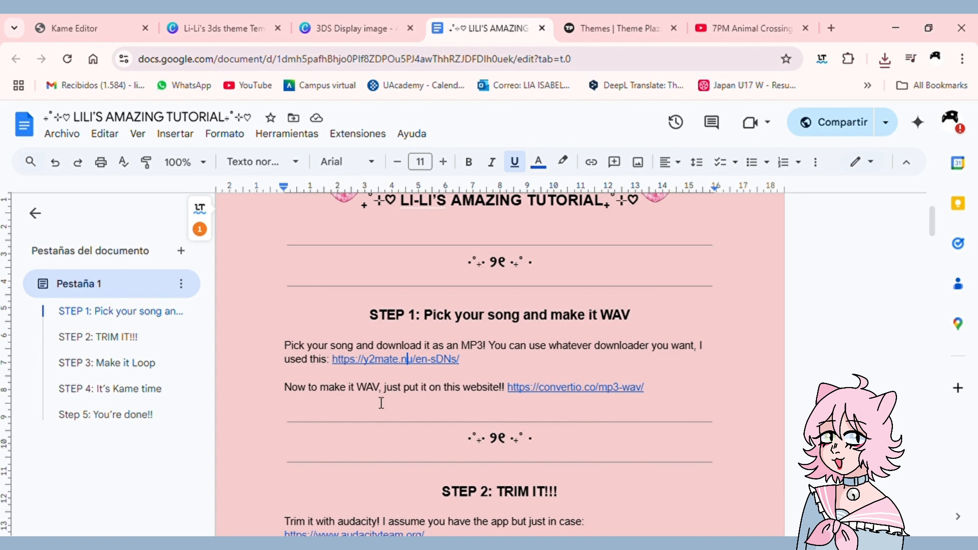
click(573, 393)
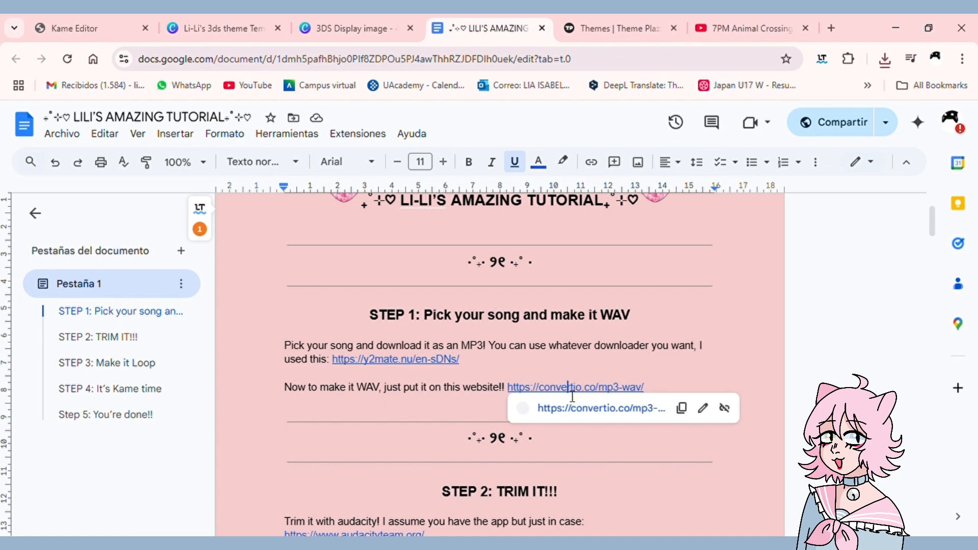
click(580, 408)
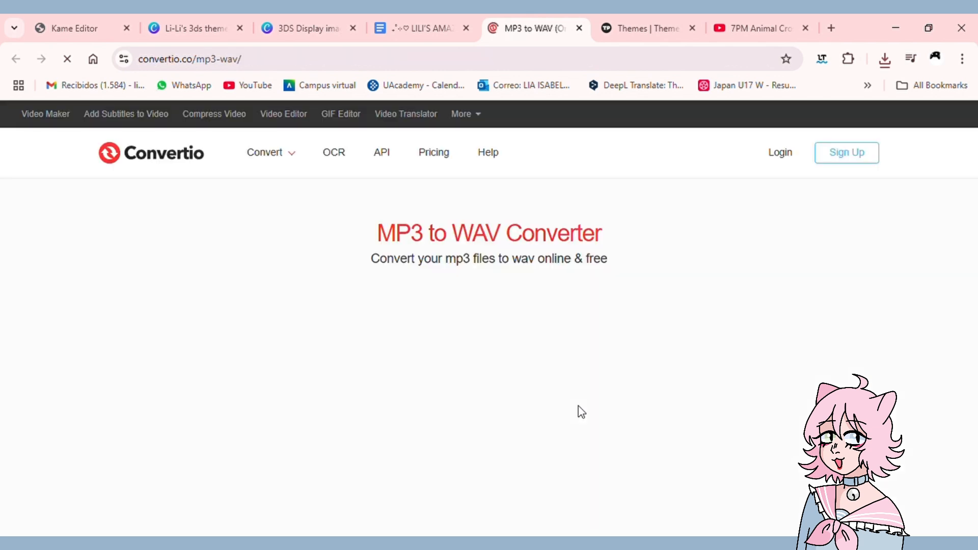
Convert "7PM Animal Crossing_ New Leaf OST.mp3" to WAV in Convertio, download the result, and close the converter page.
scroll(460, 360, down, 3)
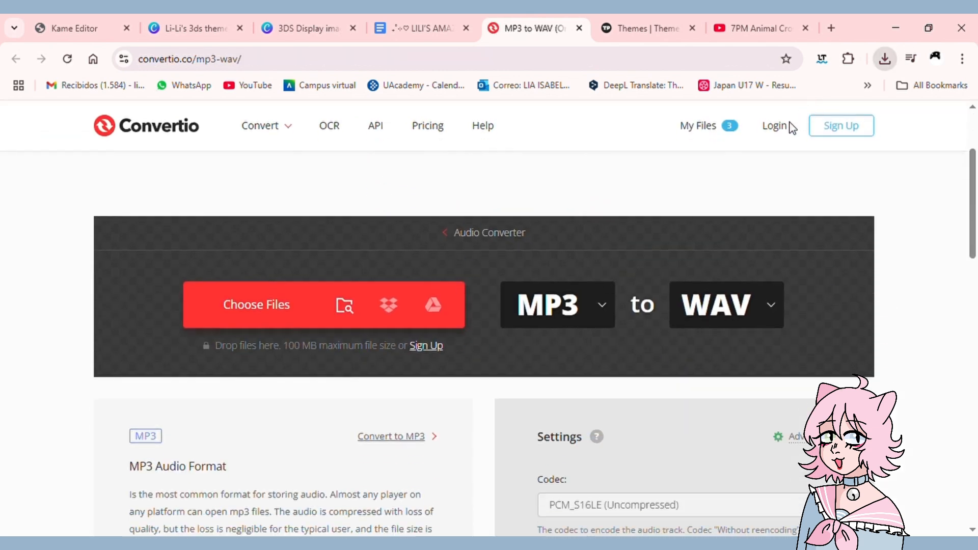
drag(793, 128, 358, 332)
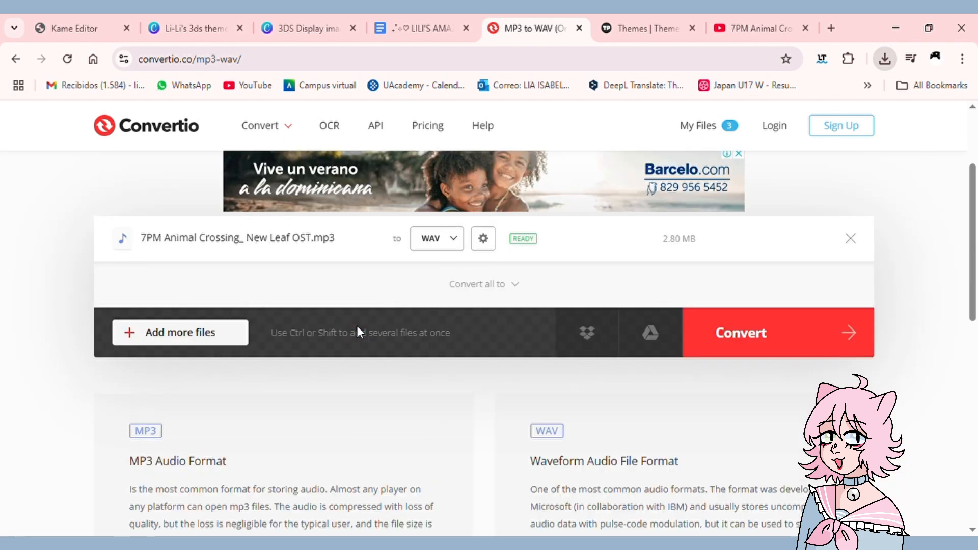
scroll(512, 390, up, 3)
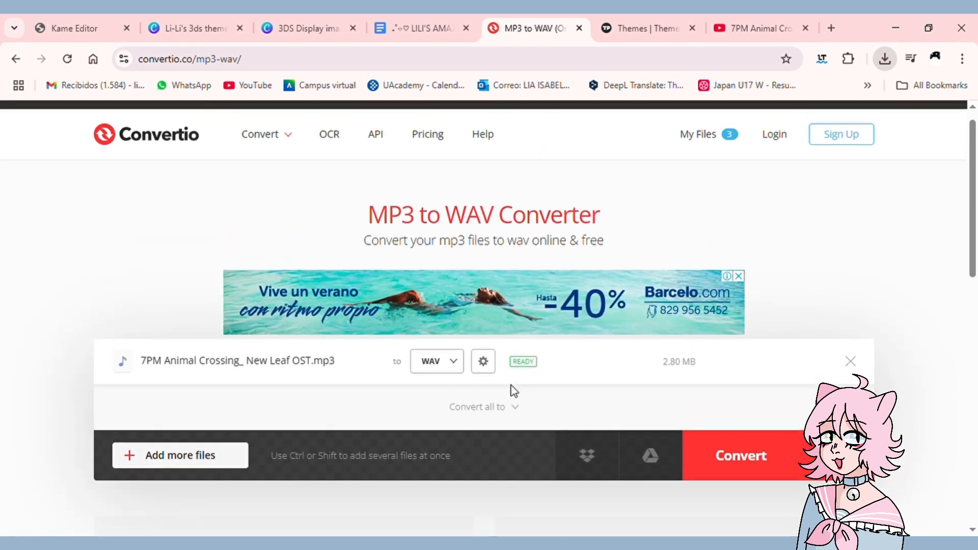
click(748, 458)
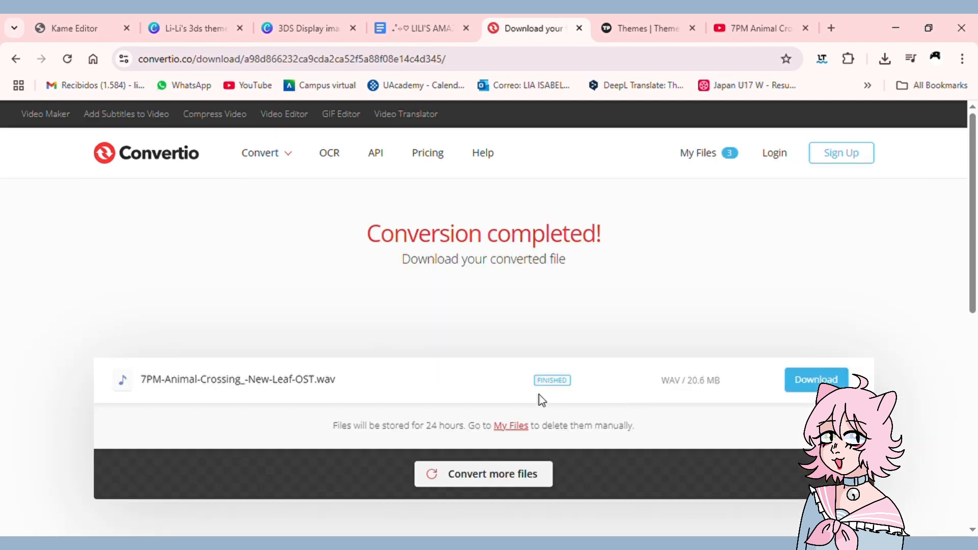
click(805, 382)
click(579, 28)
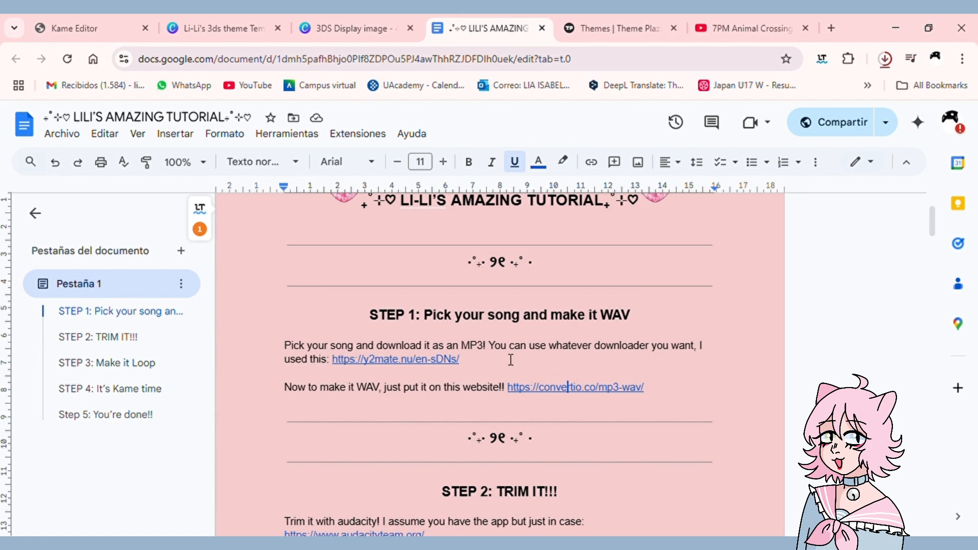
Read the tutorial document's STEP 2 on trimming the song, including its example audio export settings.
scroll(677, 381, down, 5)
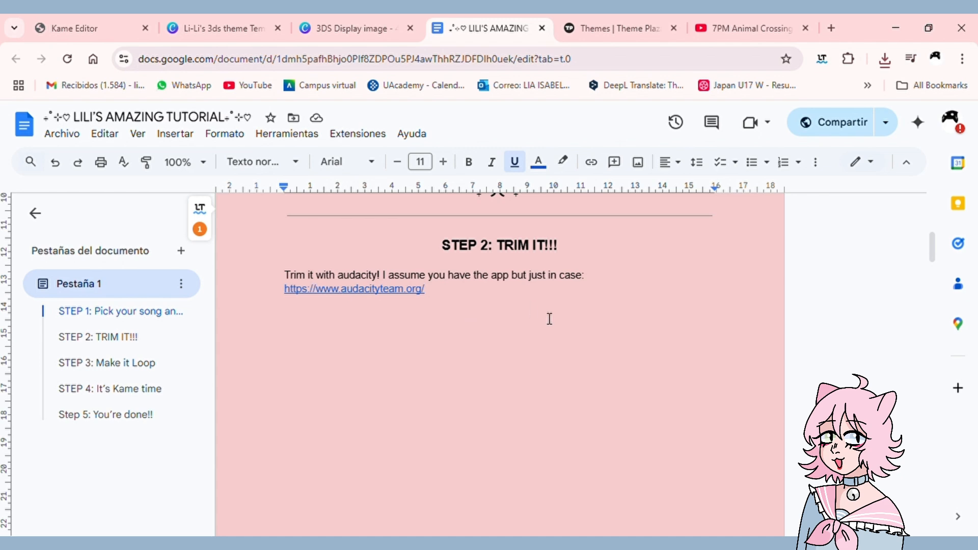
scroll(547, 316, down, 6)
scroll(549, 318, down, 4)
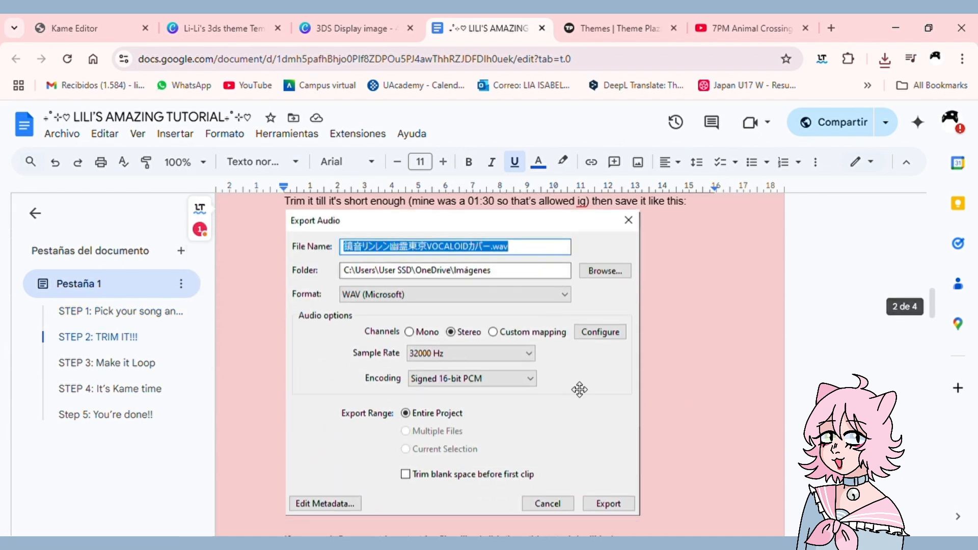
Switch to Audacity and open 7PM-Animal-Crossing_-New-Leaf-OST.wav from the Downloads folder.
key(alt+Tab)
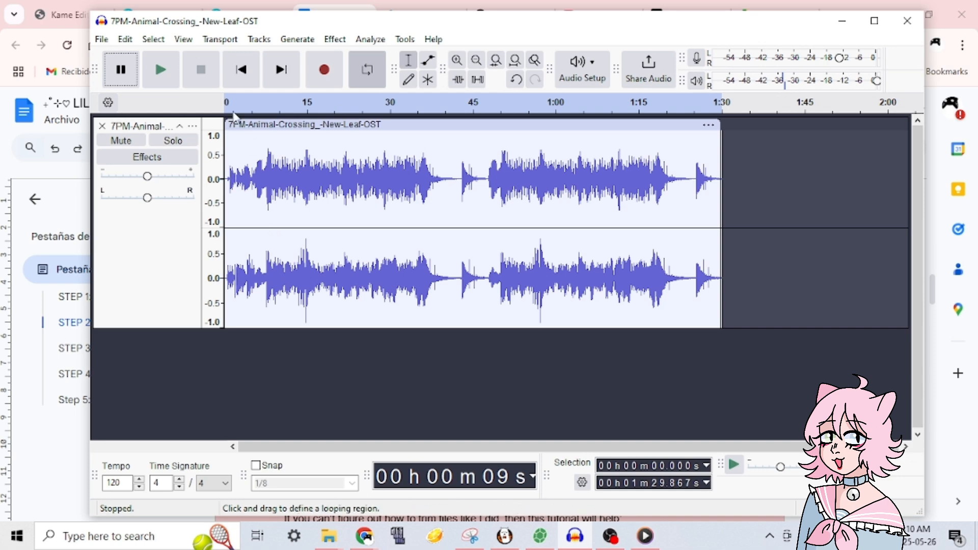
click(101, 40)
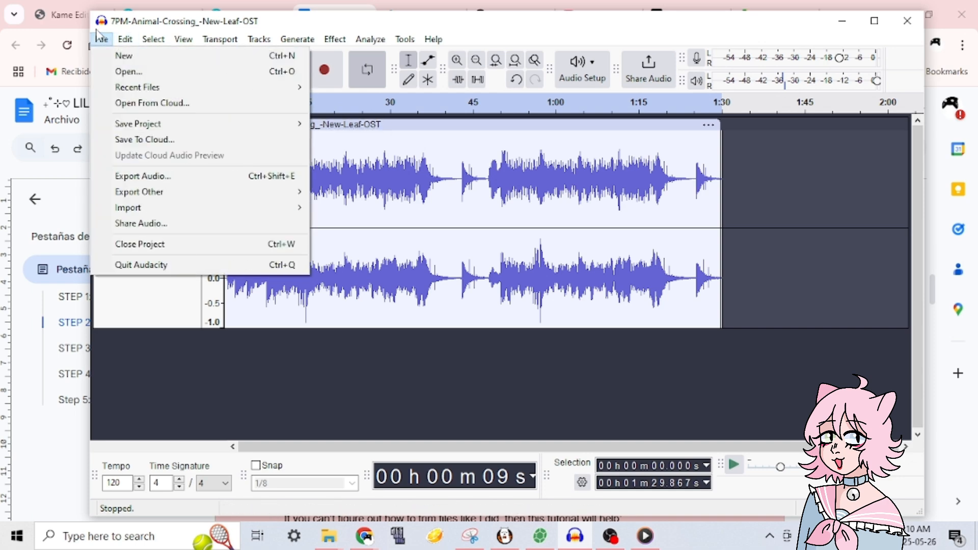
click(120, 72)
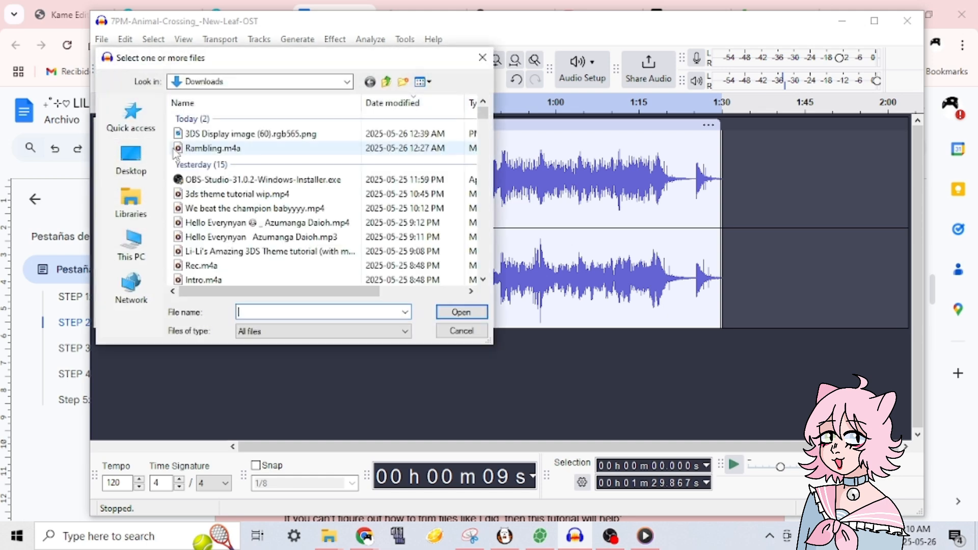
scroll(272, 196, down, 2)
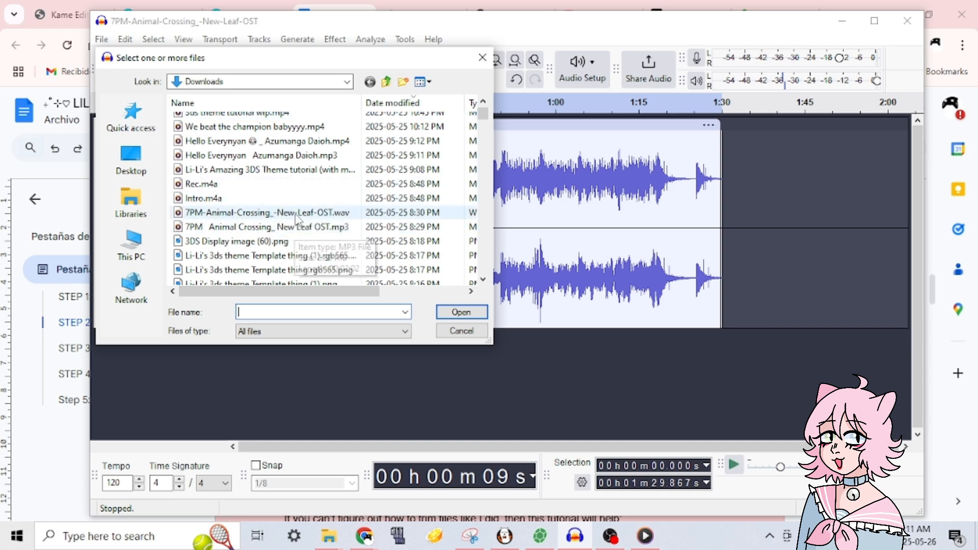
double_click(297, 214)
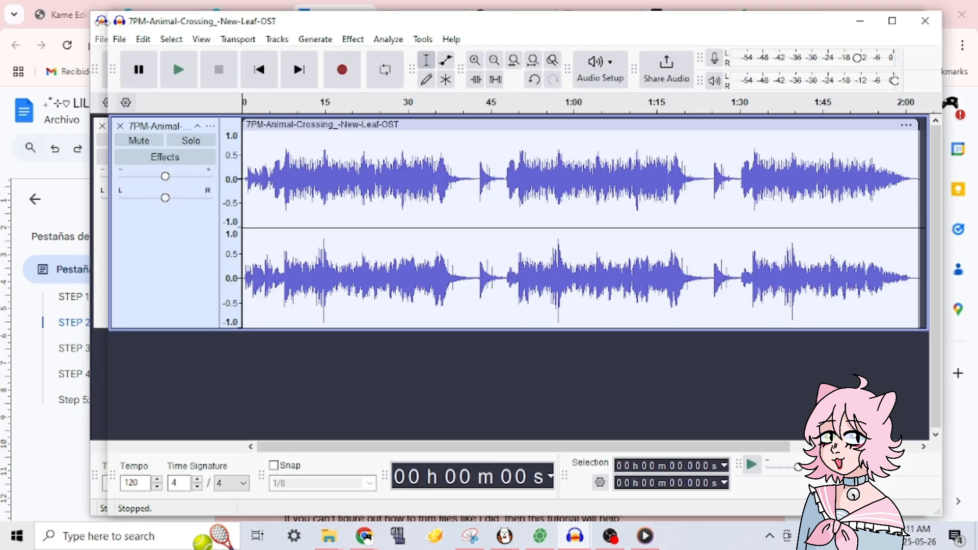
Close the older, already trimmed project window without saving it.
click(102, 22)
click(909, 22)
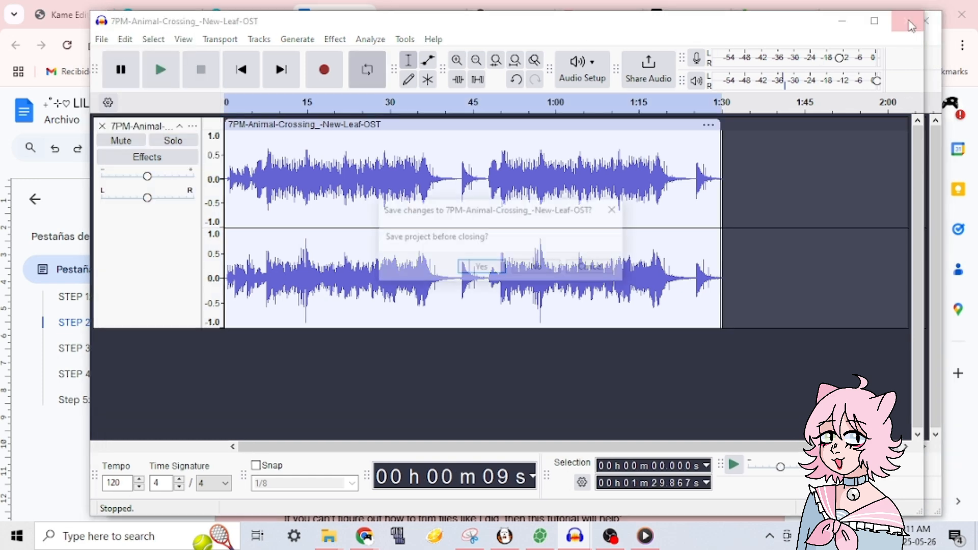
click(554, 268)
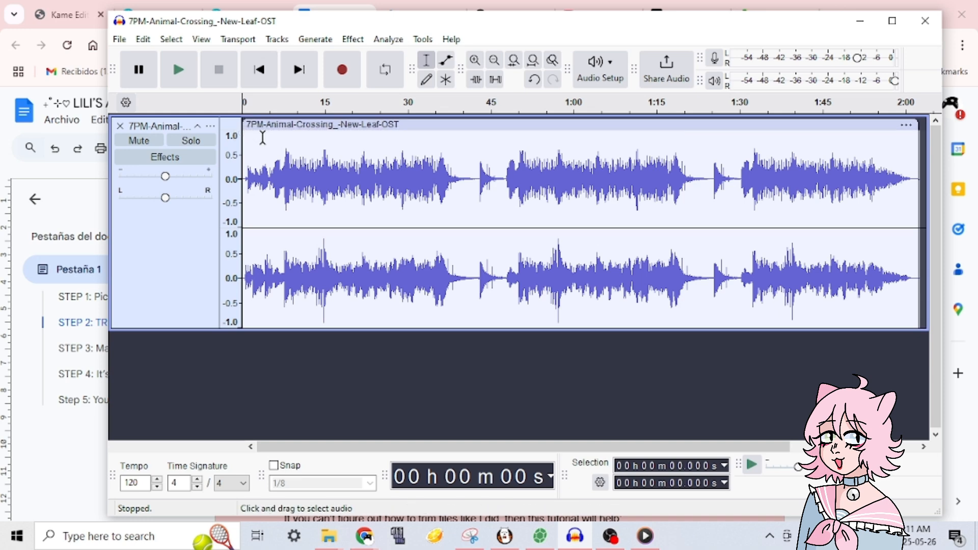
Play the song from the start, pause it, and mark the cut point at about 1:30, before the third repetition.
click(171, 71)
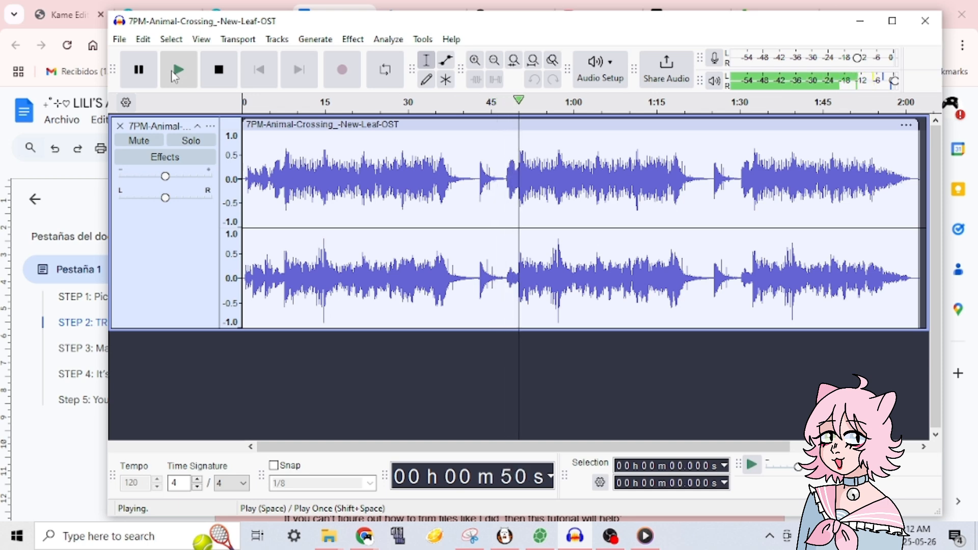
click(147, 72)
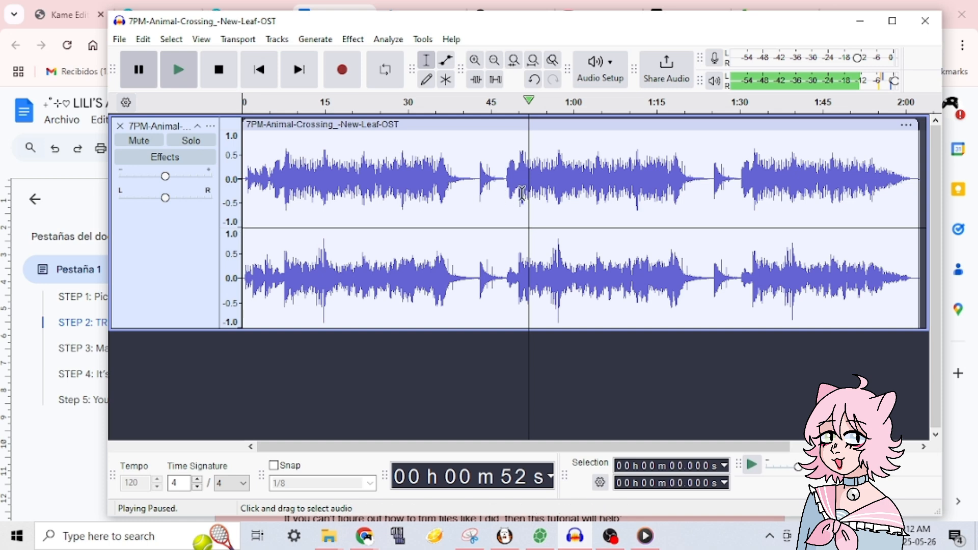
click(708, 189)
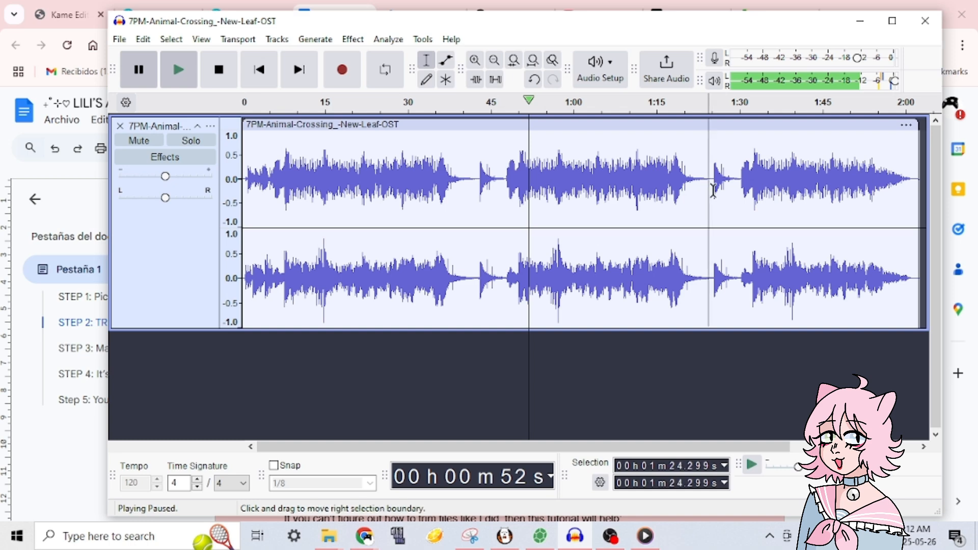
click(735, 193)
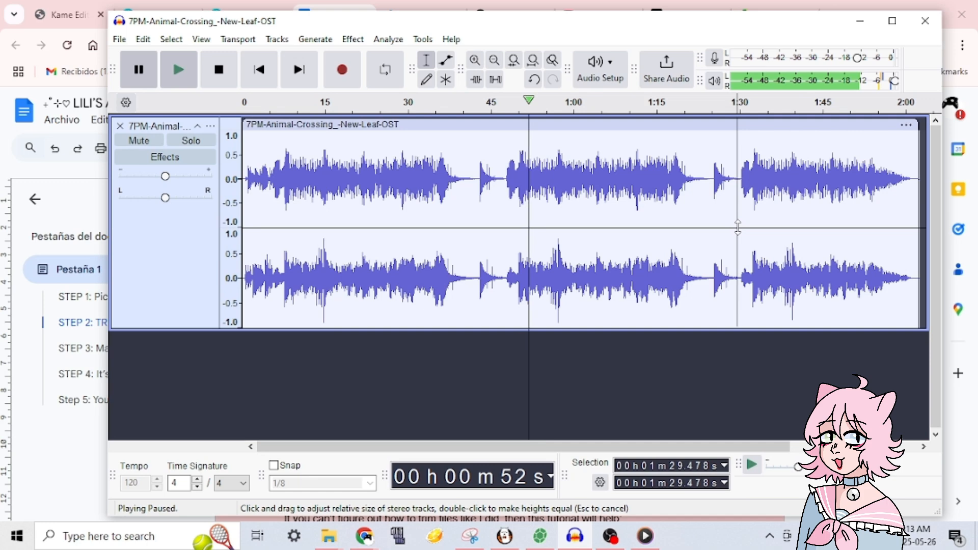
drag(737, 228, 693, 222)
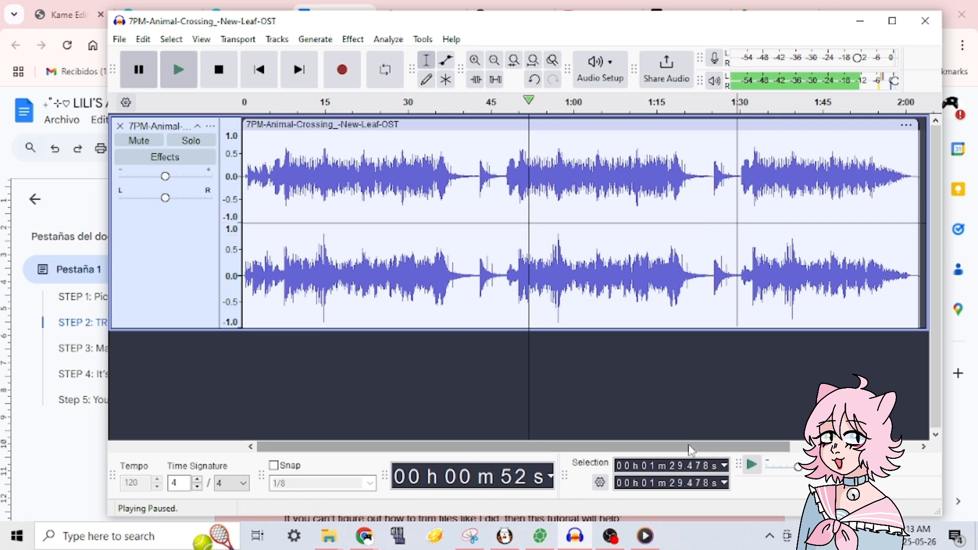
click(713, 386)
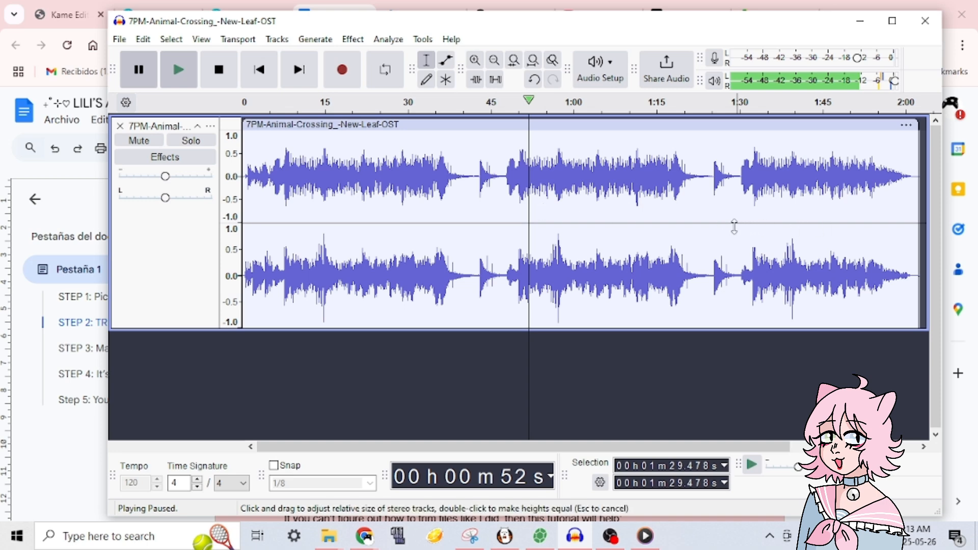
click(741, 202)
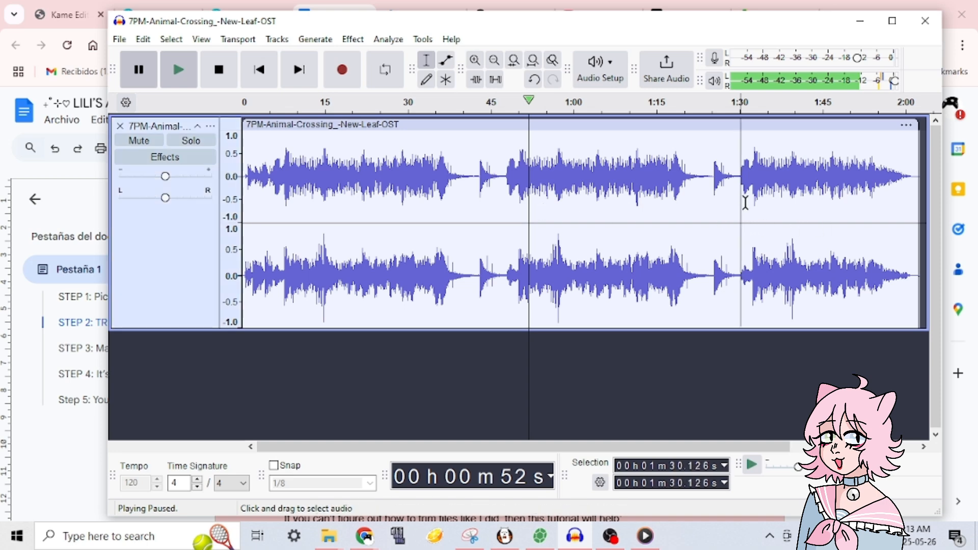
Select the audio from the start to about 1:30.5 and trim the track to that selection.
drag(743, 202, 239, 176)
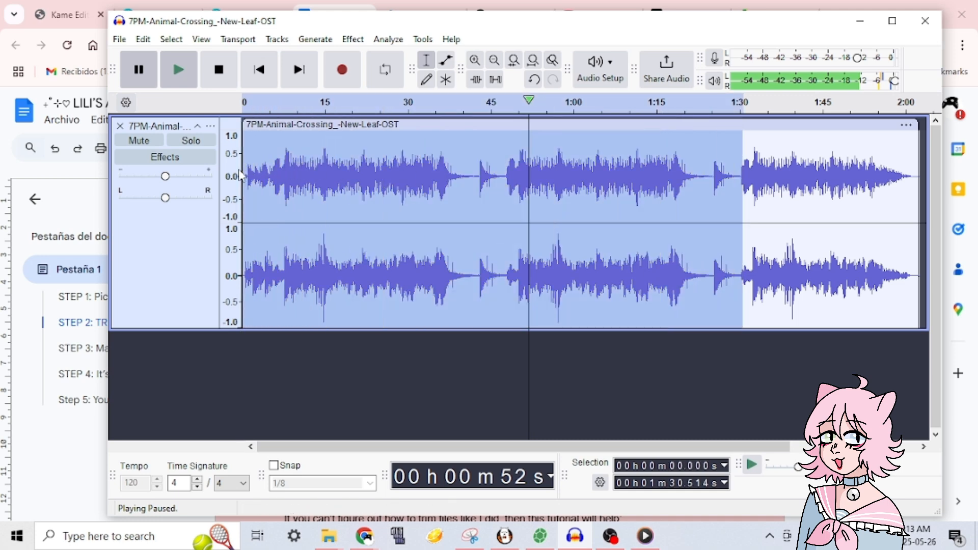
click(144, 39)
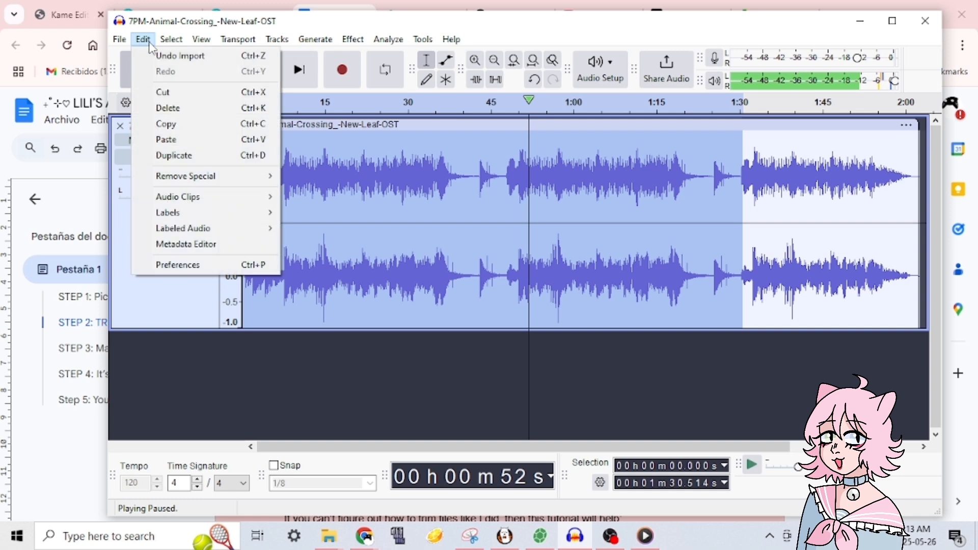
mouse_move(249, 177)
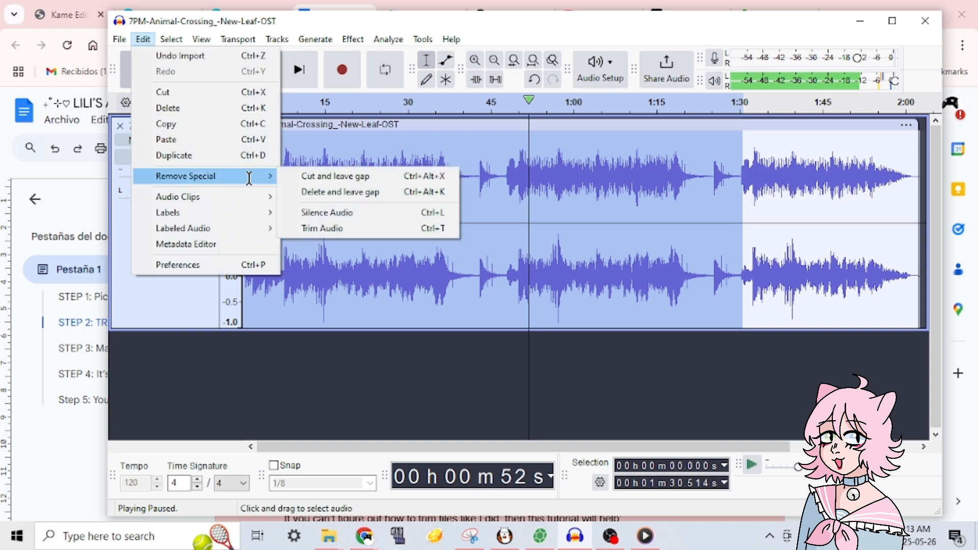
click(329, 229)
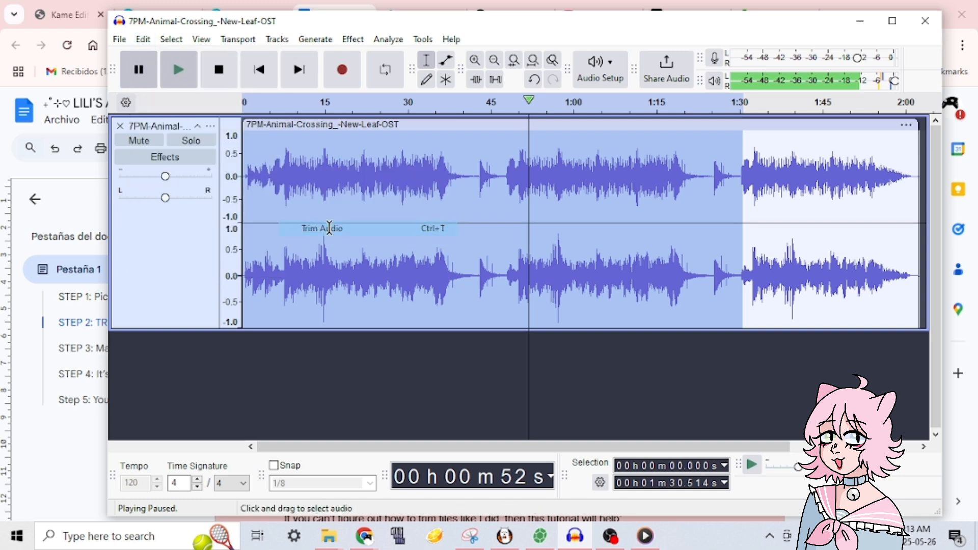
click(438, 349)
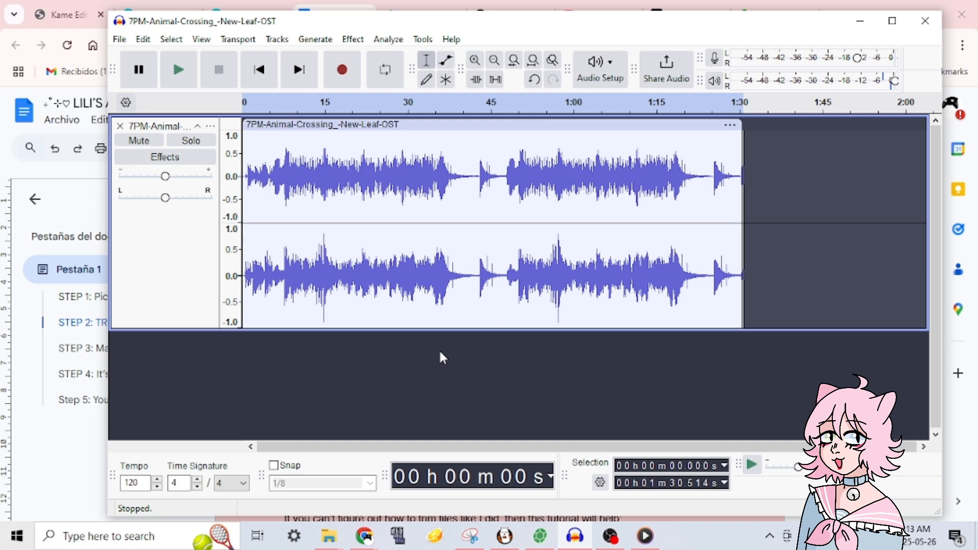
Set up a WAV export of the trimmed song to the computer with a 32000 Hz sample rate, and cancel it.
click(120, 39)
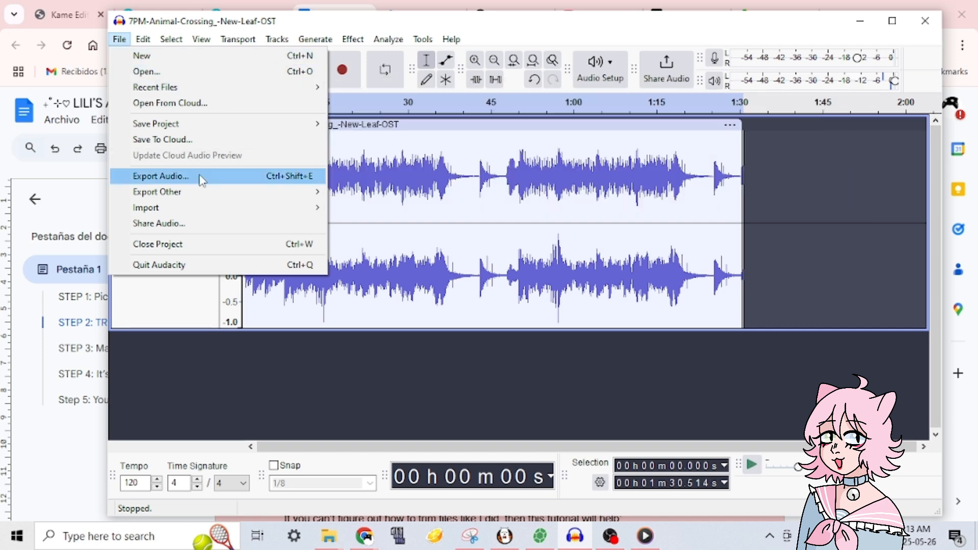
click(200, 177)
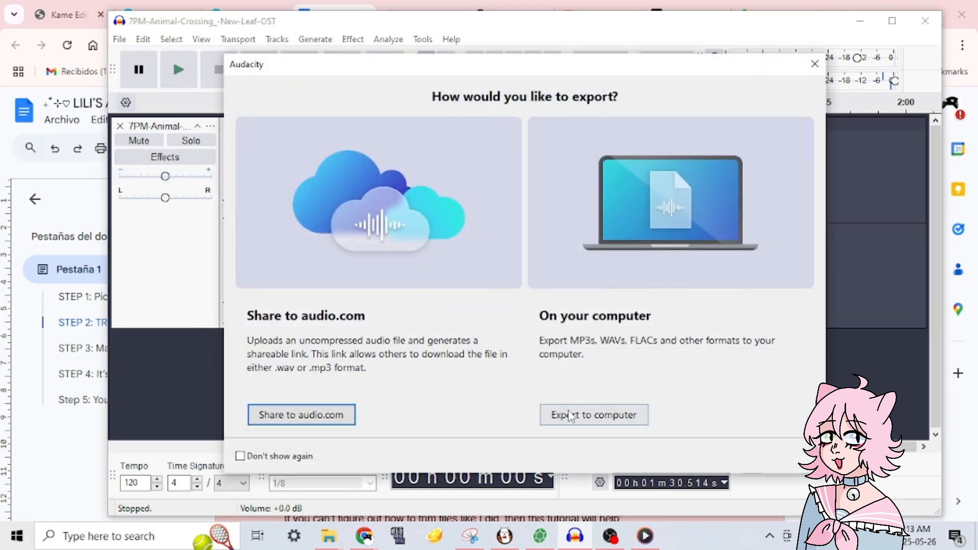
click(569, 409)
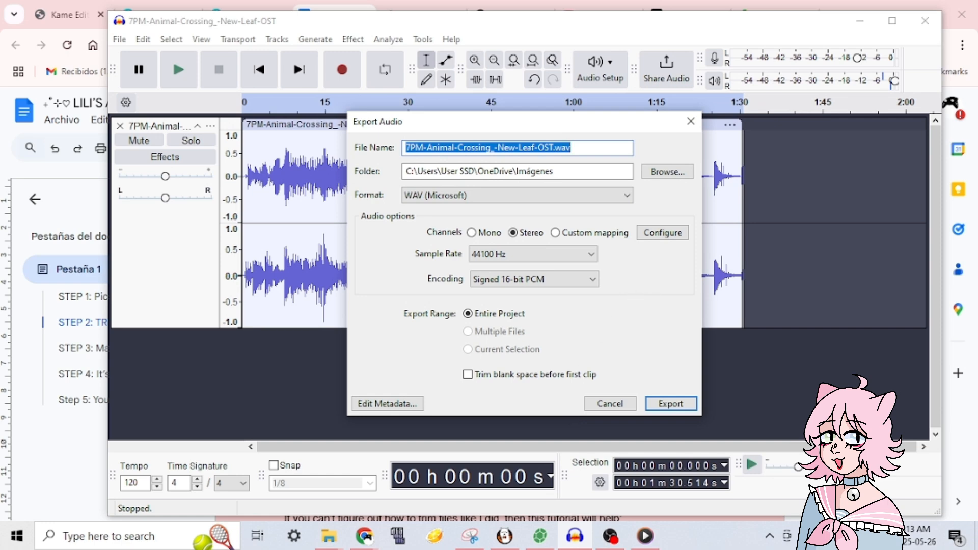
click(961, 425)
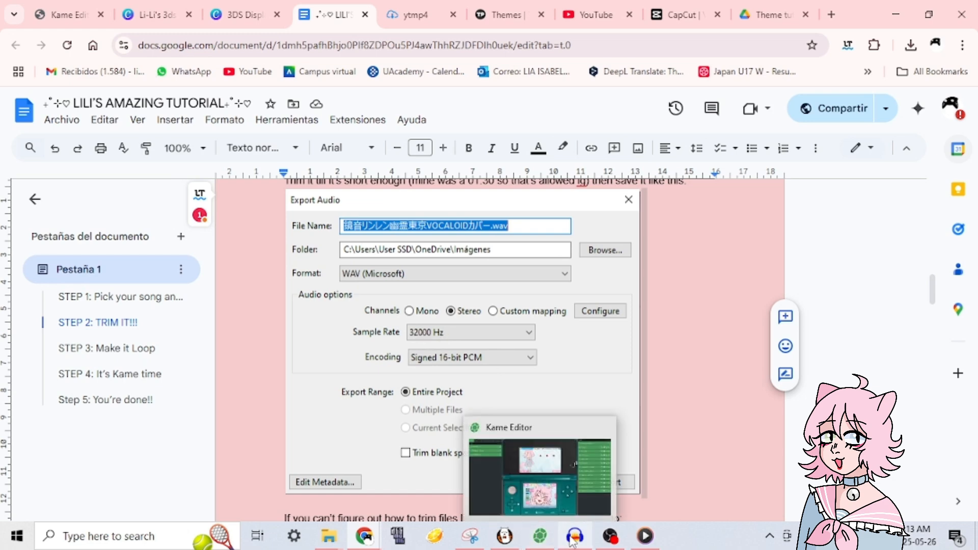
mouse_move(572, 542)
click(573, 472)
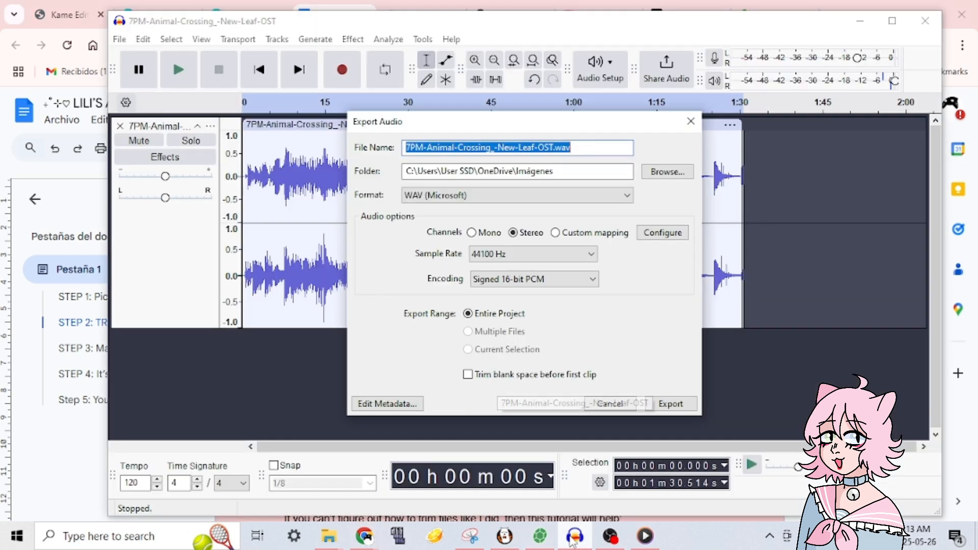
click(587, 257)
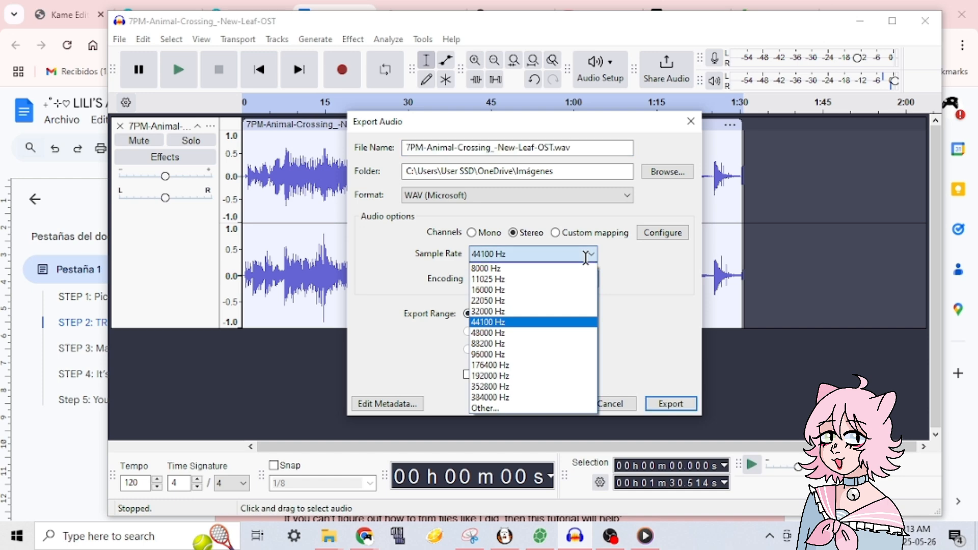
click(542, 312)
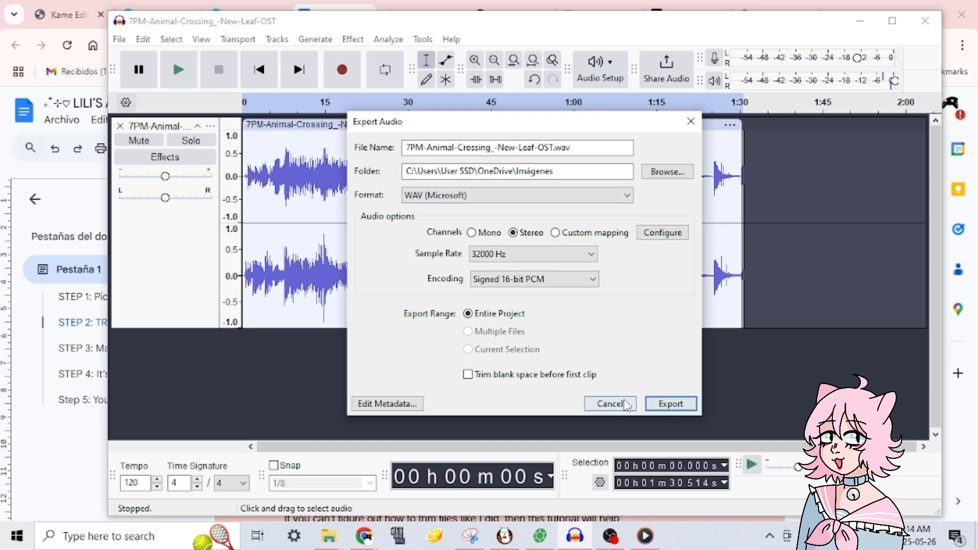
click(621, 405)
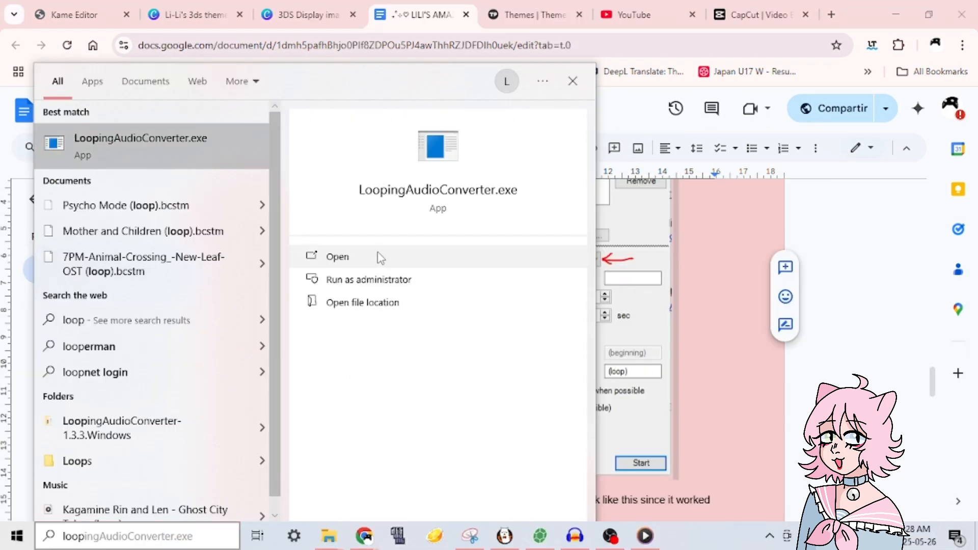
Launch LoopingAudioConverter.exe and dismiss its startup warning.
click(380, 257)
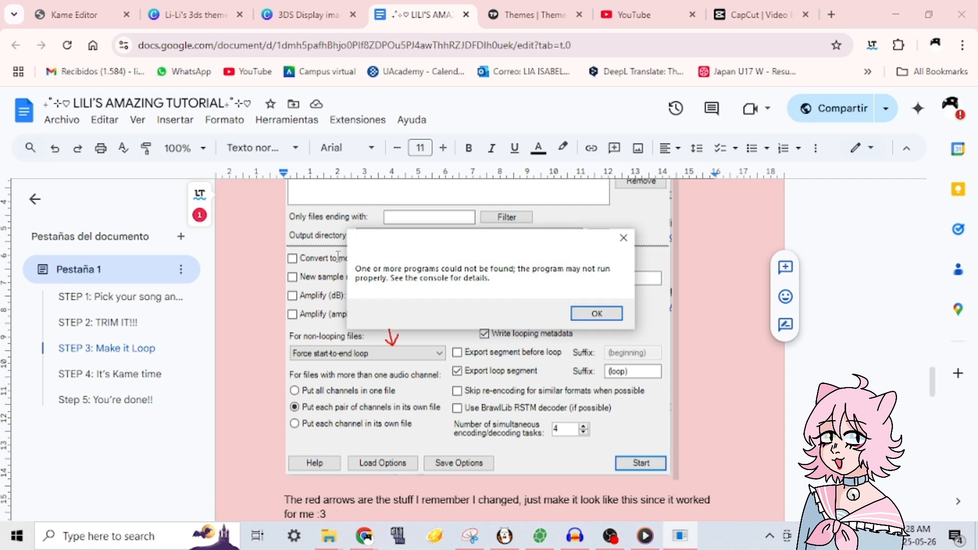
click(596, 316)
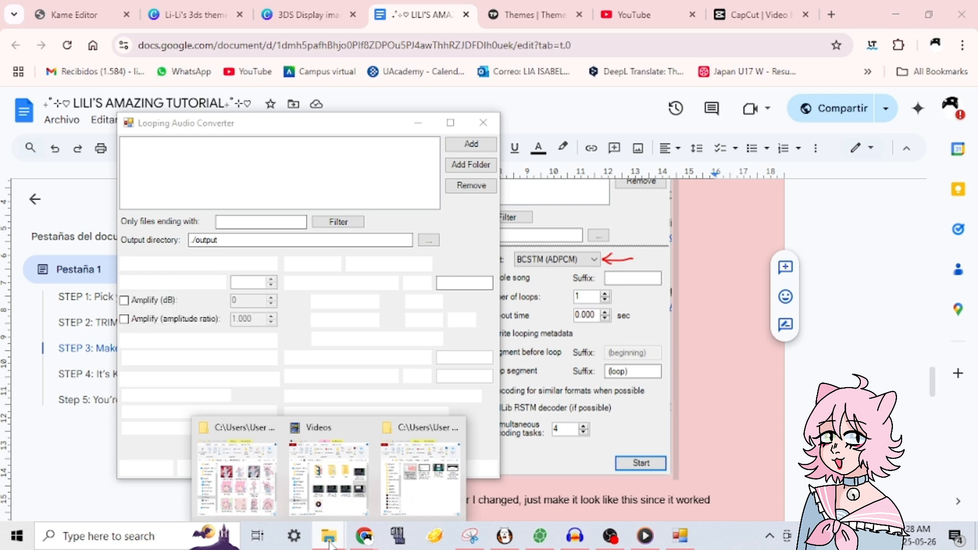
click(480, 329)
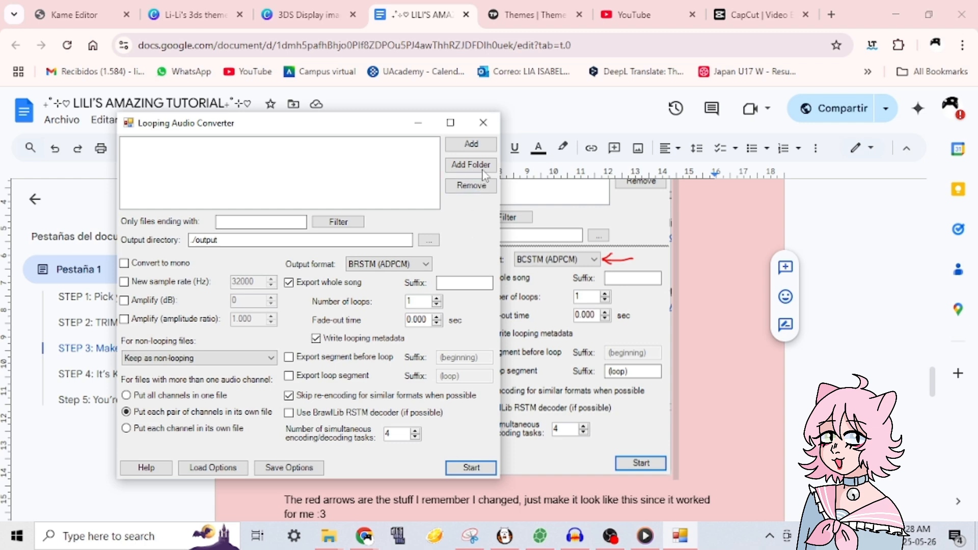
Add 7PM-Animal-Crossing_-New-Leaf-OST.wav from the Imágenes folder to the conversion list.
click(480, 145)
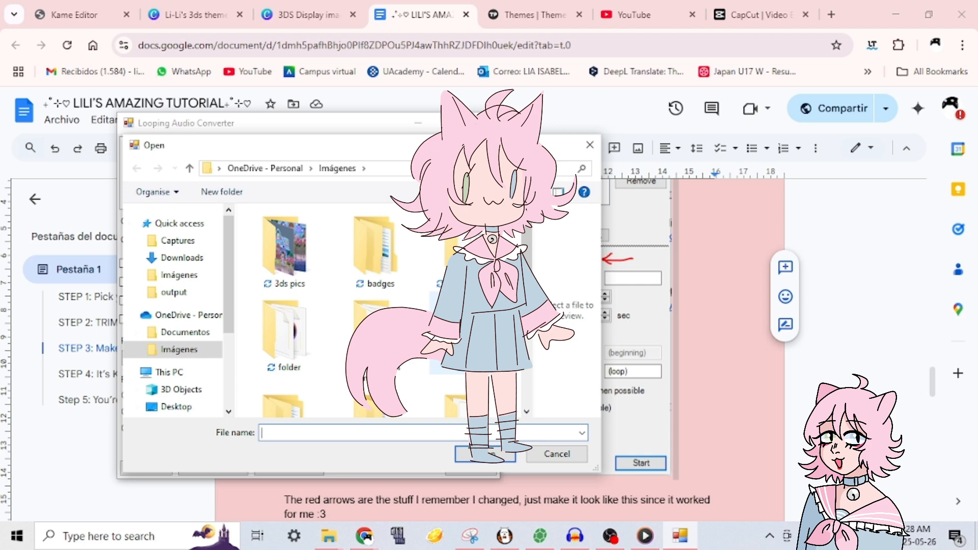
scroll(326, 306, down, 5)
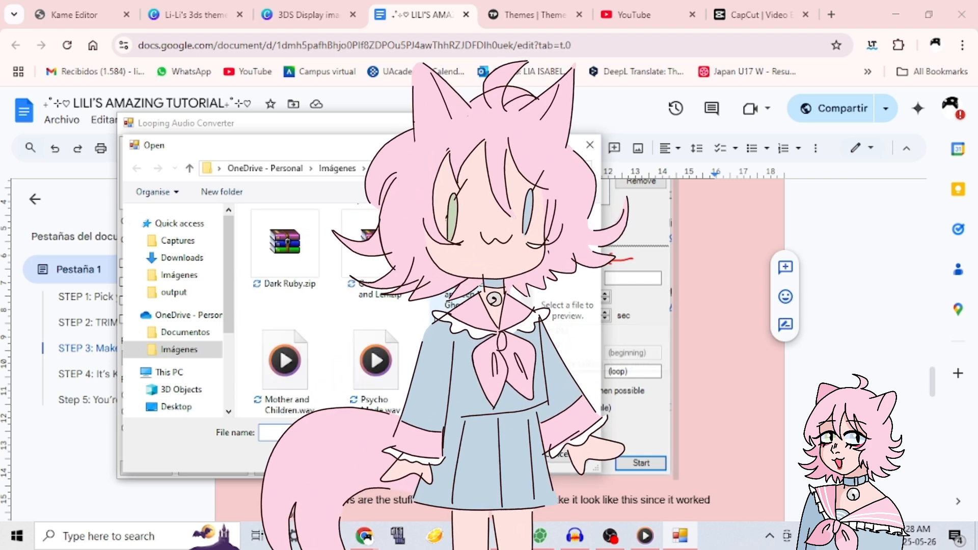
scroll(327, 306, up, 5)
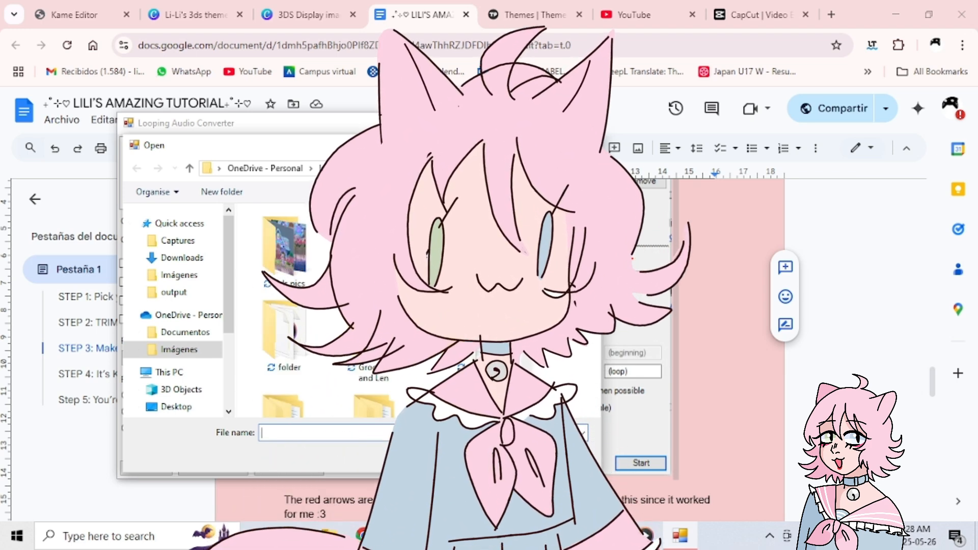
scroll(408, 311, down, 3)
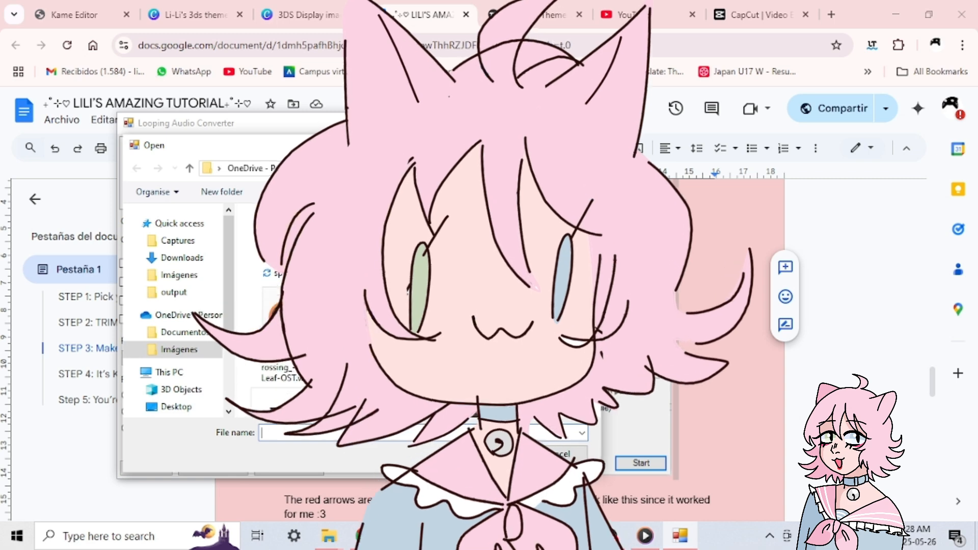
scroll(286, 331, down, 3)
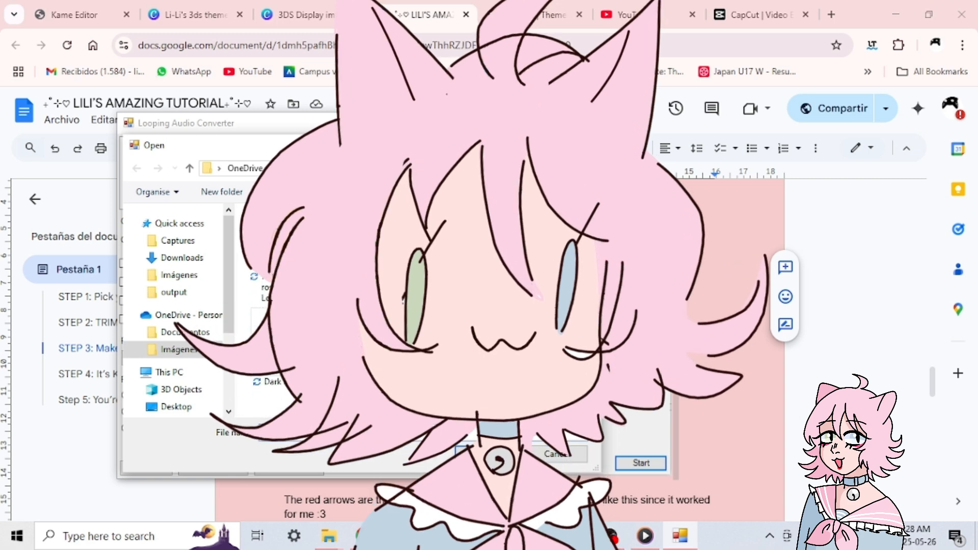
scroll(551, 400, down, 2)
scroll(551, 382, up, 3)
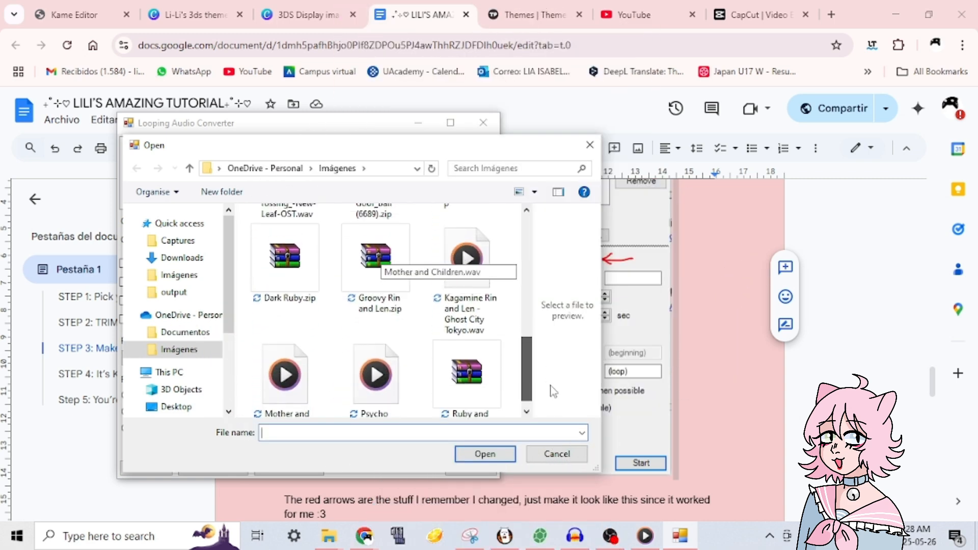
scroll(551, 349, up, 1)
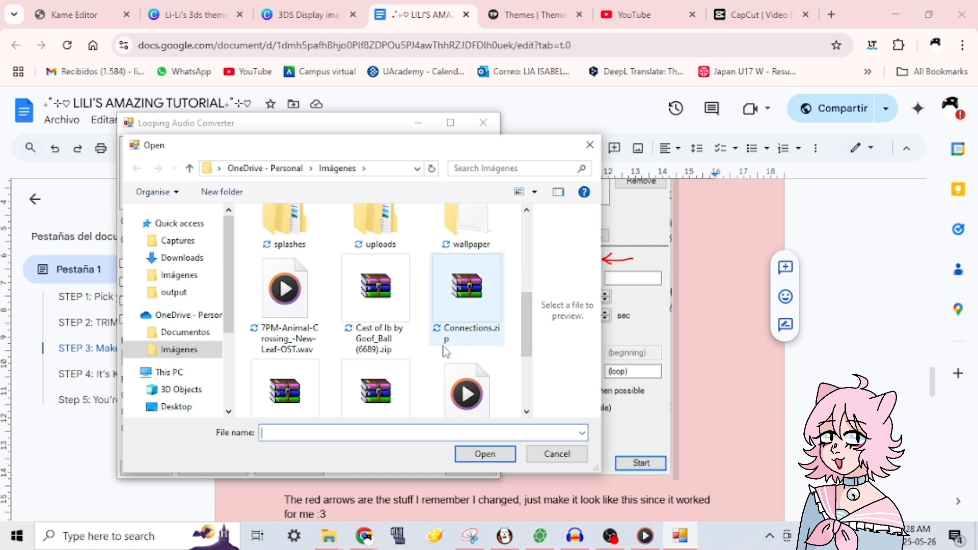
double_click(306, 318)
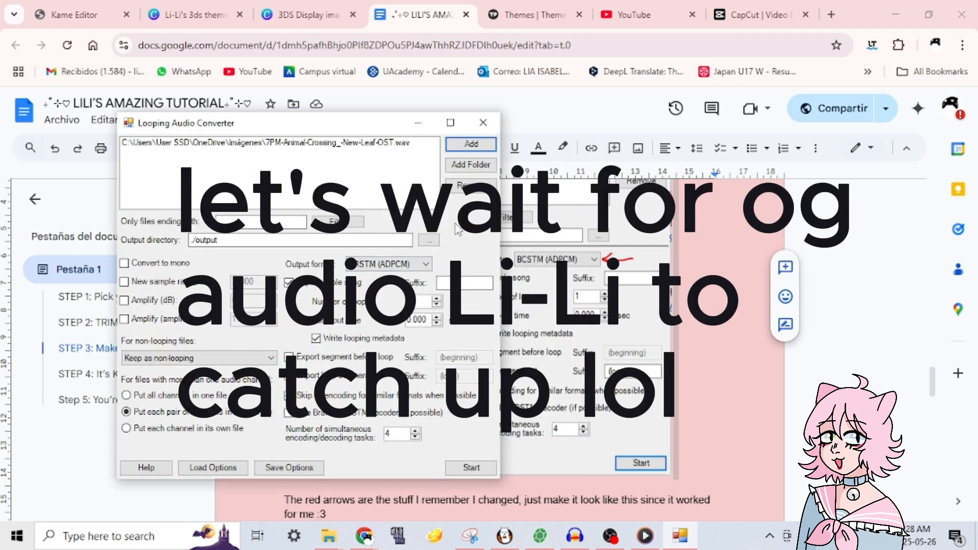
Set the output format to BCSTM (ADPCM) and the handling of non-looping files to Force start-to-end loop.
click(426, 264)
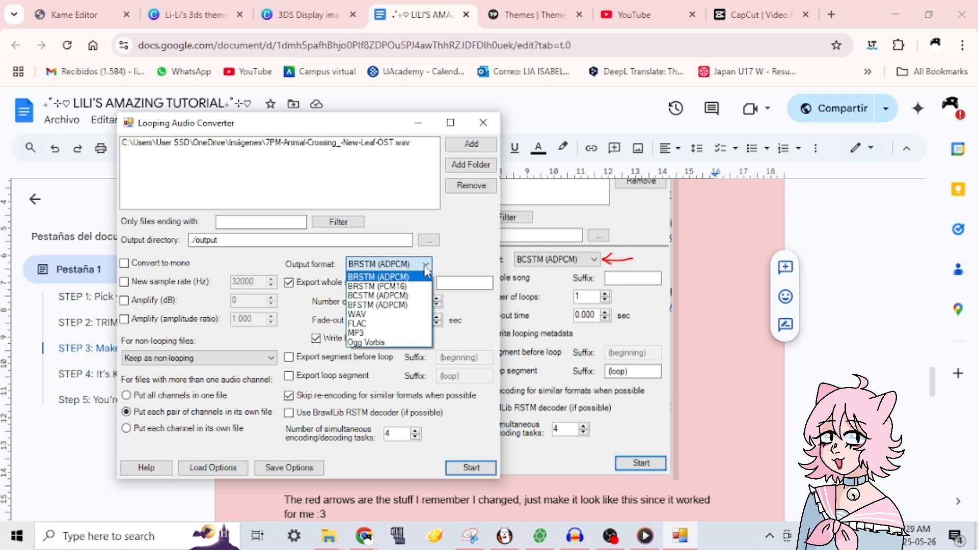
click(407, 302)
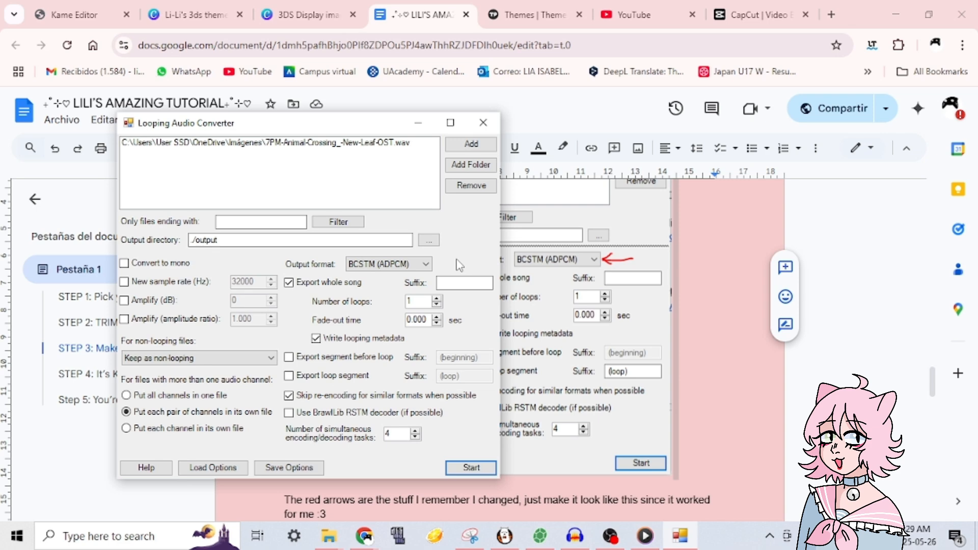
click(235, 359)
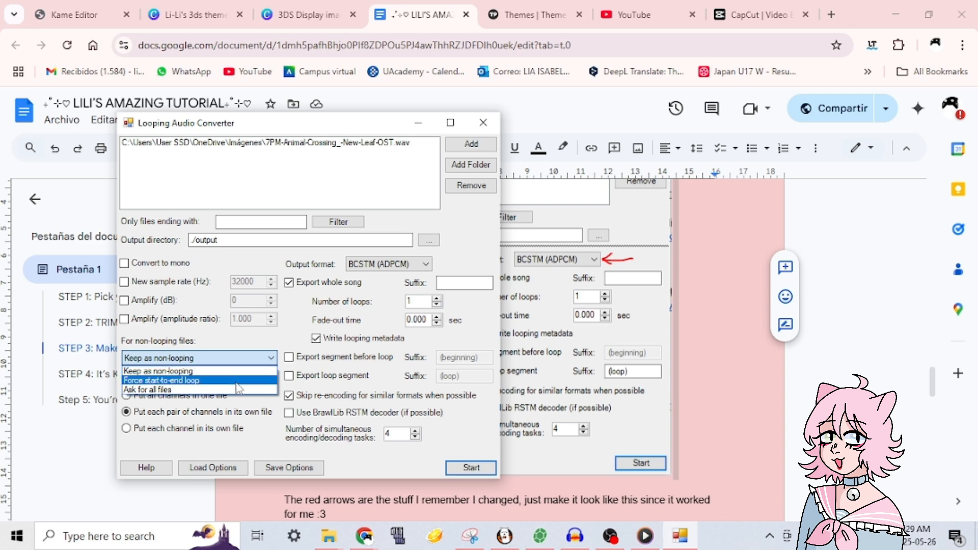
click(237, 381)
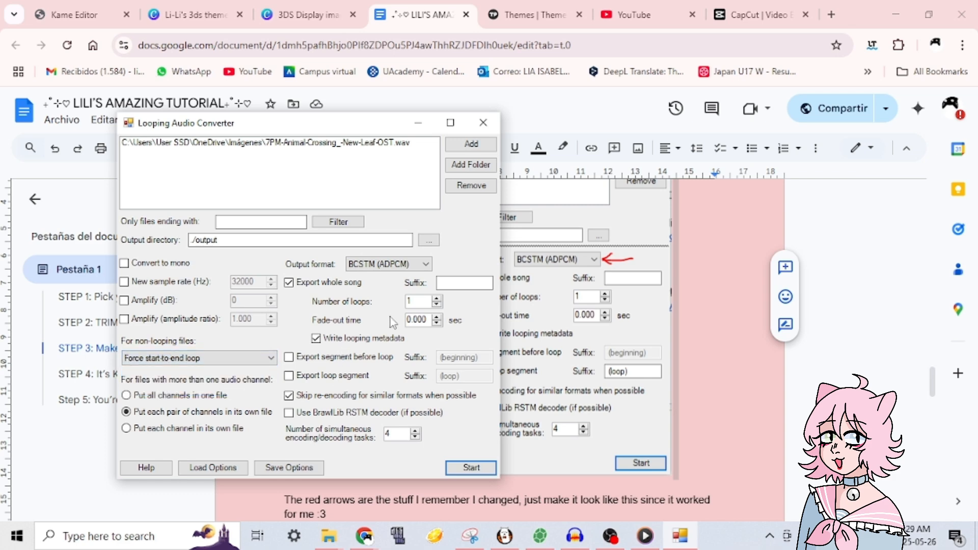
Start converting the song and dismiss the message boxes.
click(471, 468)
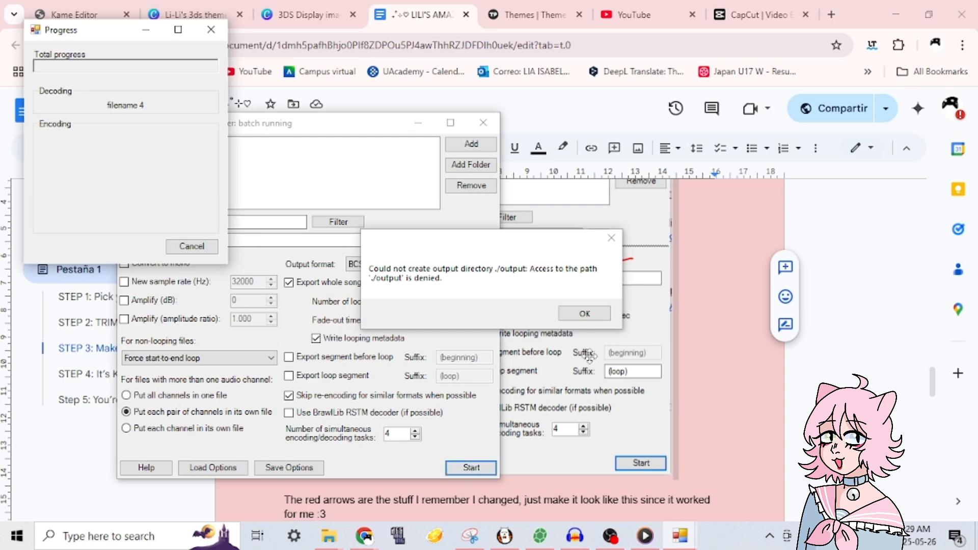
click(585, 313)
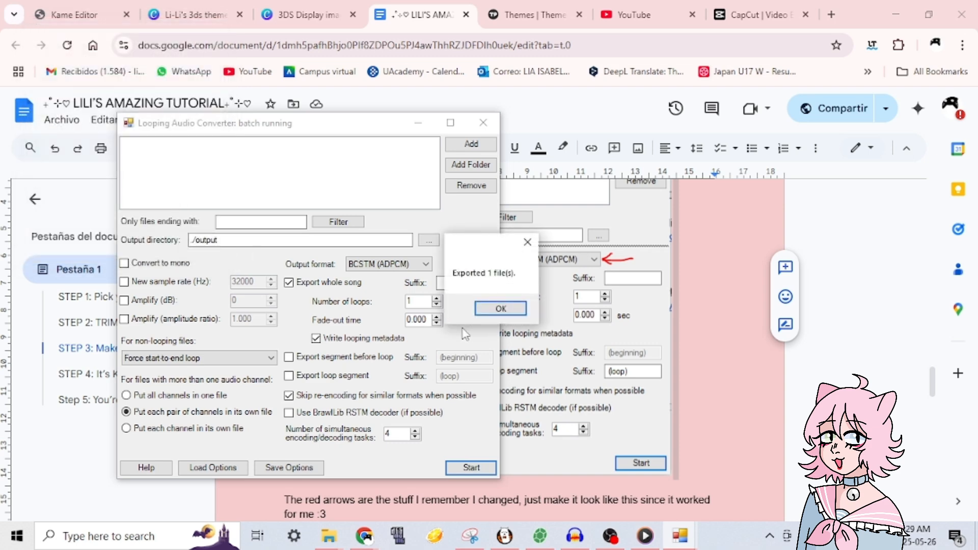
click(493, 309)
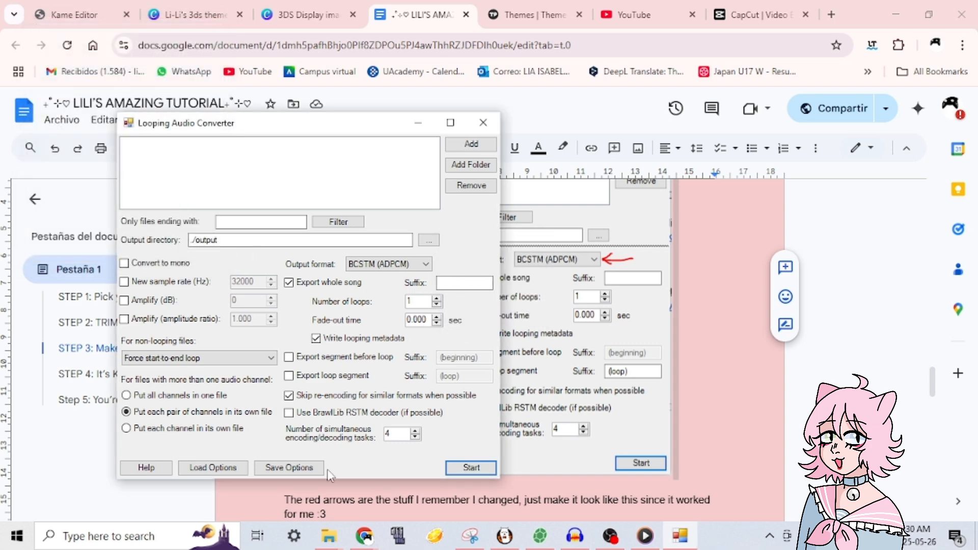
Switch to File Explorer and open the output folder inside LoopingAudioConverter-1.3.3.Windows in Downloads to check the converted files.
click(329, 536)
click(271, 481)
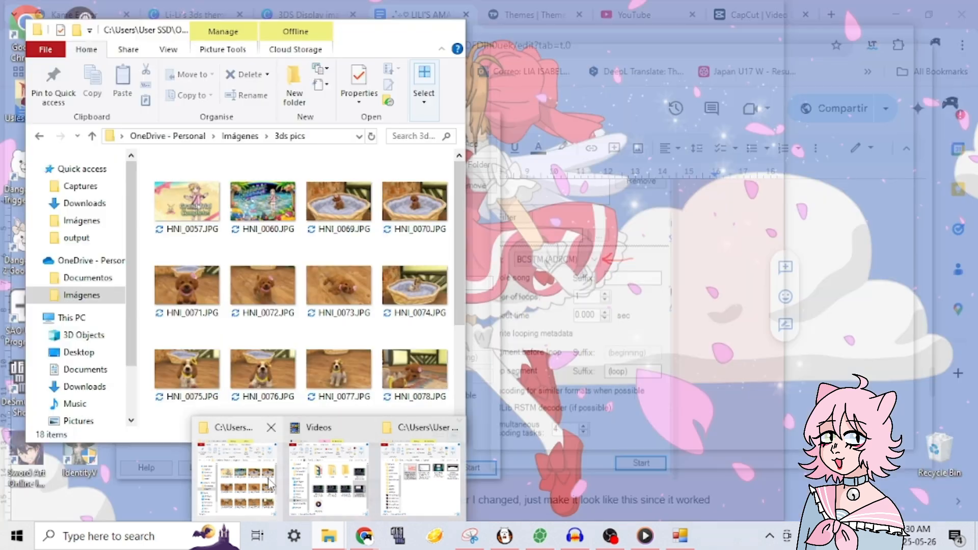
click(97, 204)
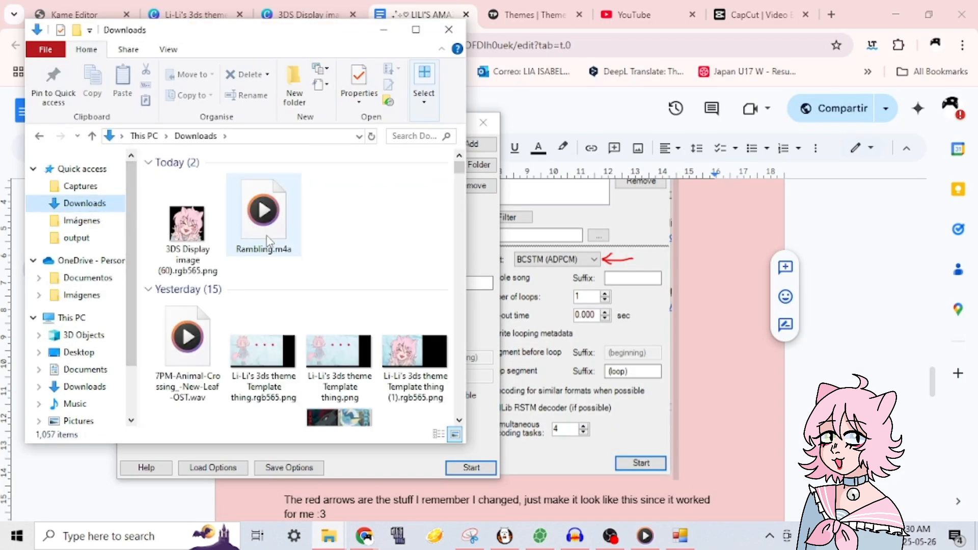
scroll(359, 276, down, 5)
scroll(361, 275, down, 5)
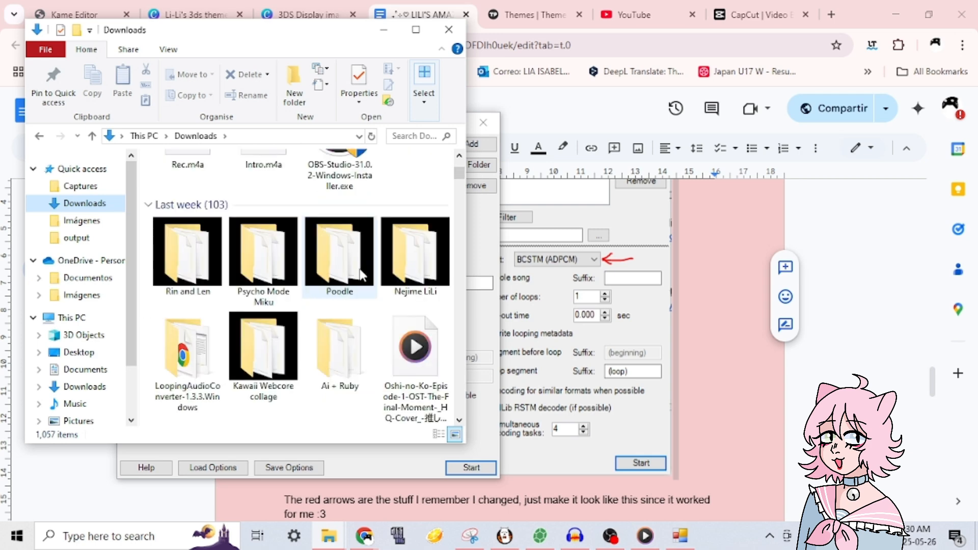
scroll(362, 275, down, 5)
scroll(357, 277, up, 4)
double_click(200, 298)
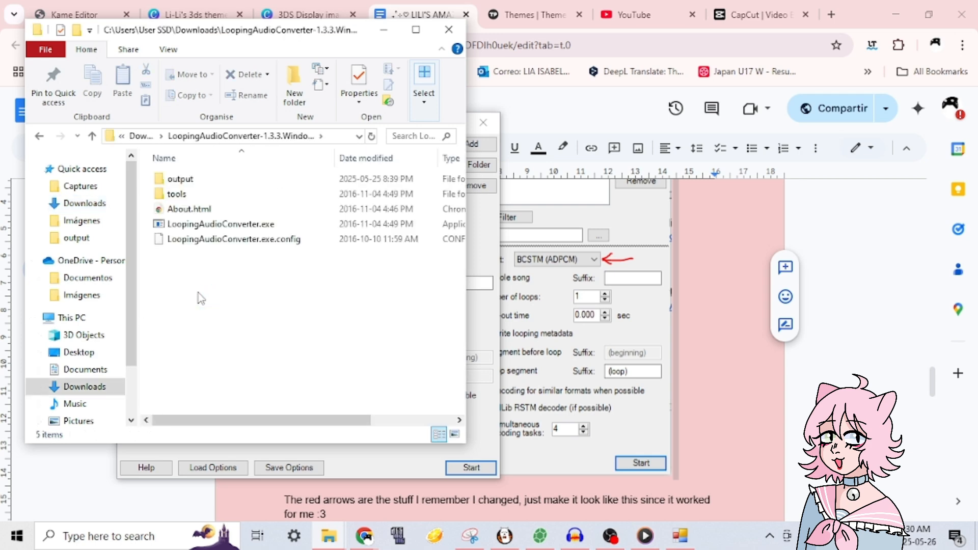
double_click(257, 180)
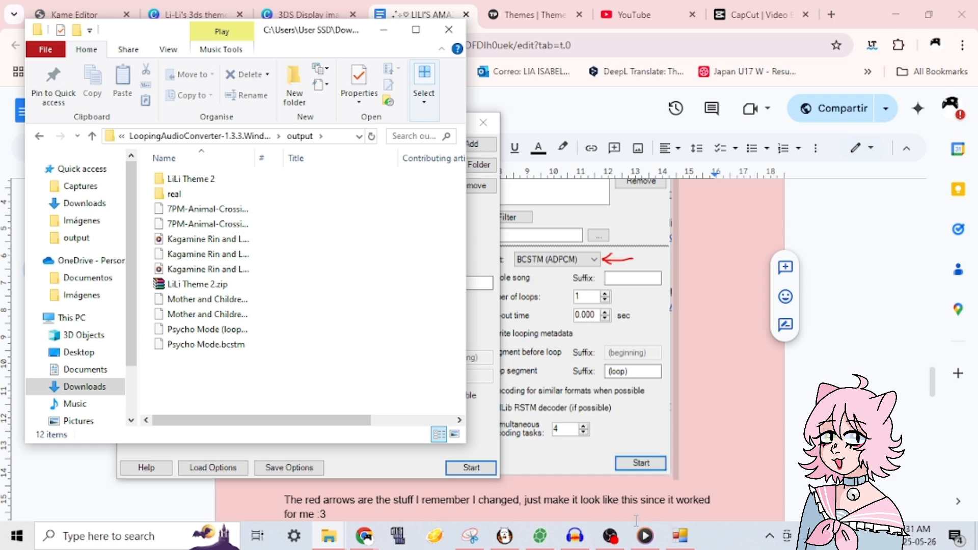
Switch to Kame Editor and load the first 7PM Animal Crossing BCSTM file from the LoopingAudioConverter output folder as the background music.
click(550, 538)
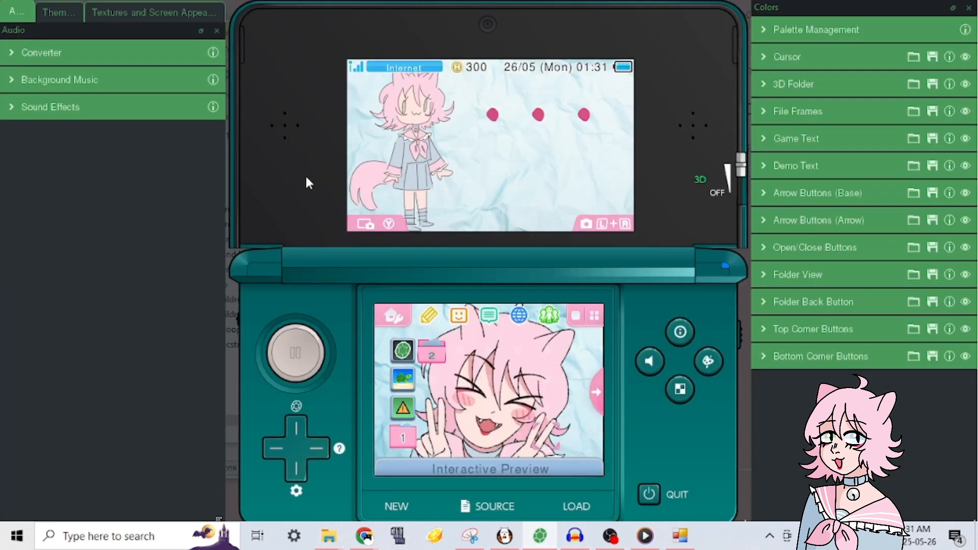
click(166, 84)
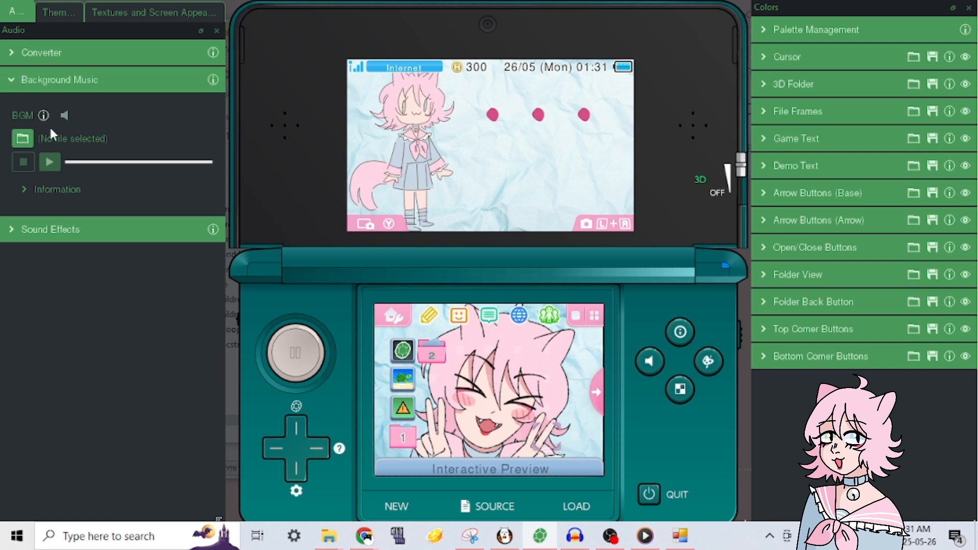
click(23, 138)
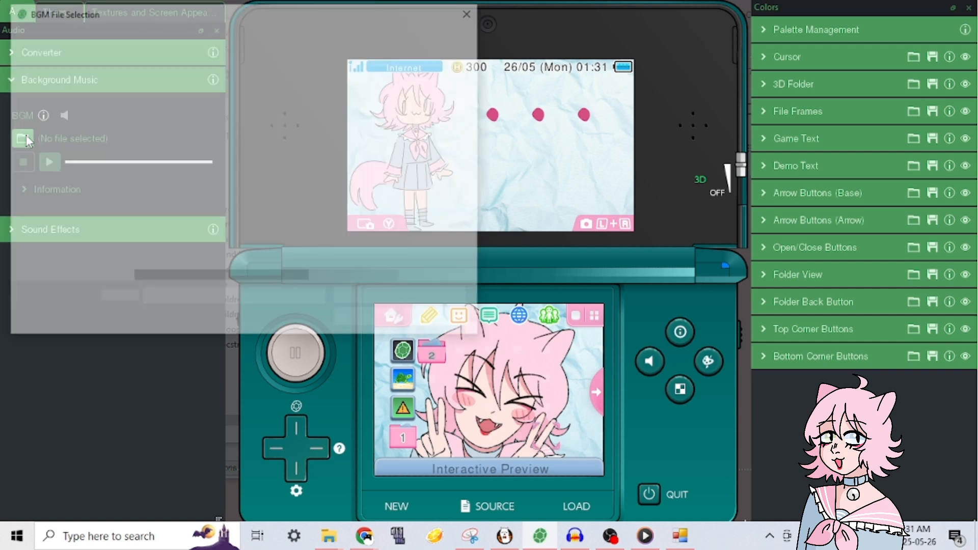
scroll(73, 135, up, 2)
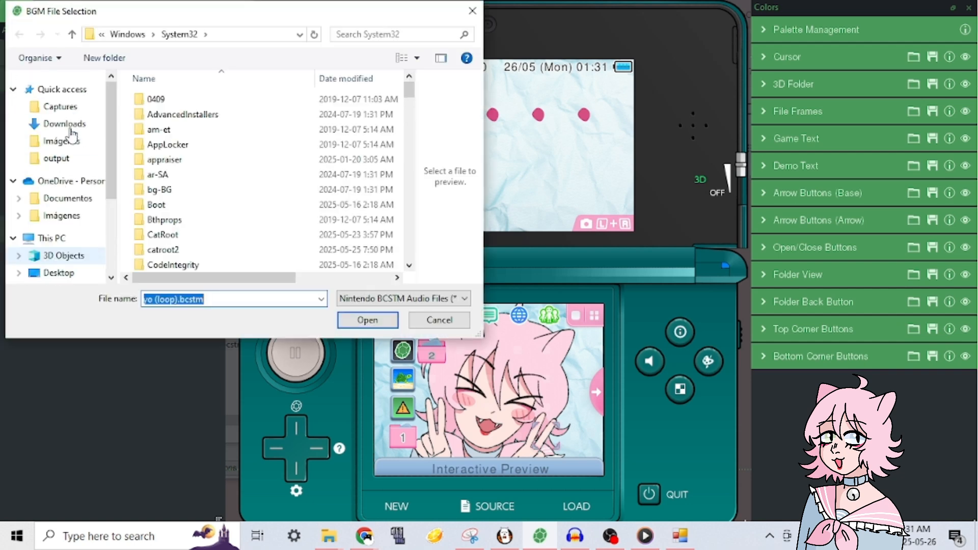
click(68, 126)
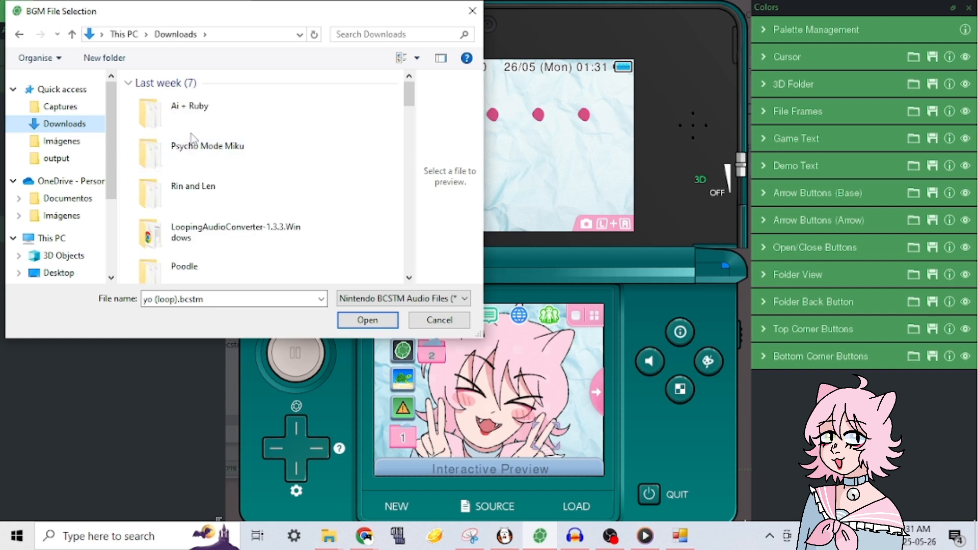
double_click(286, 234)
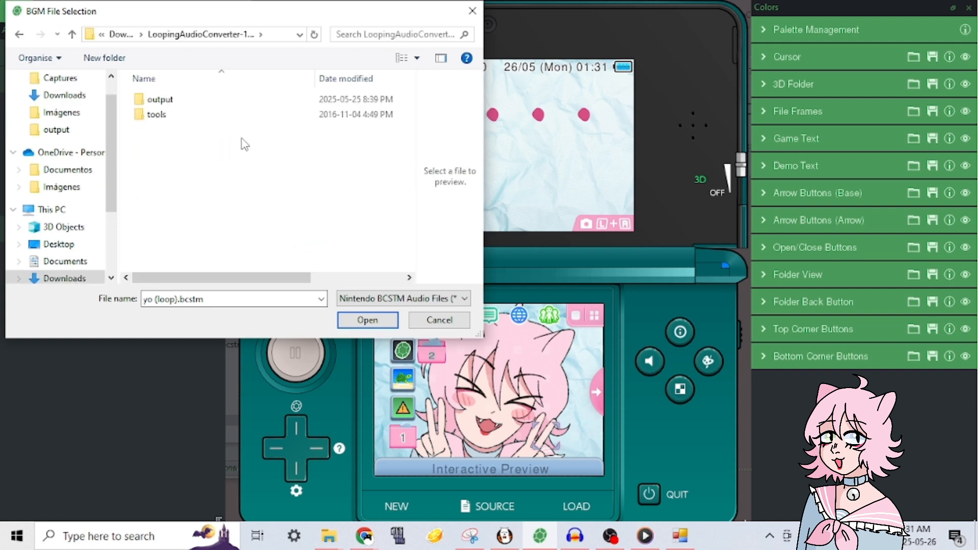
double_click(230, 105)
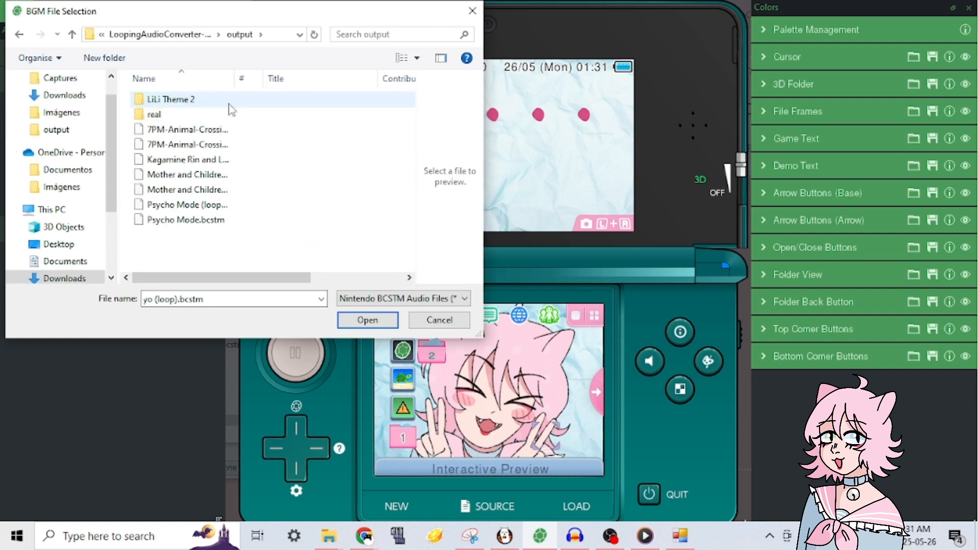
double_click(215, 130)
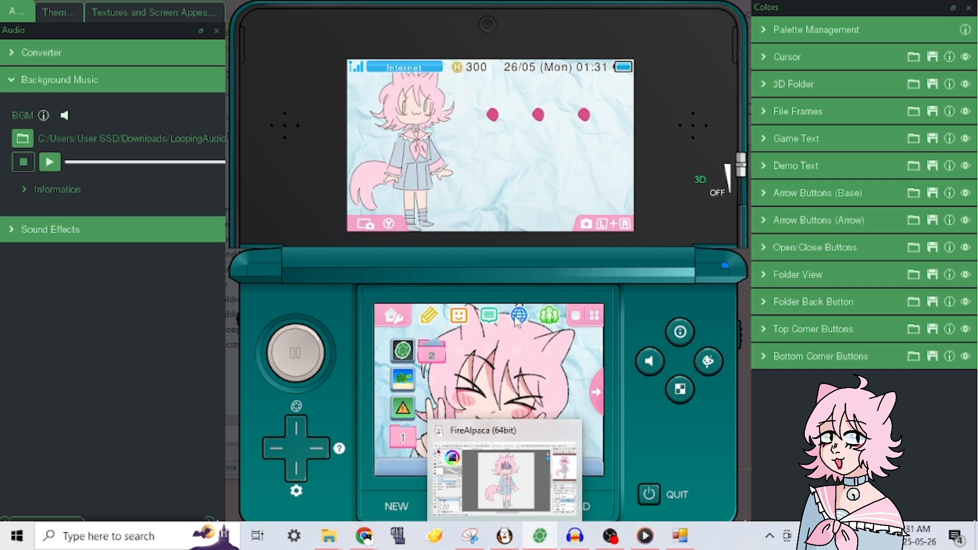
Check the required theme info fields, start deploying the theme as a zip archive named "past lili.....", and cancel the save.
click(65, 11)
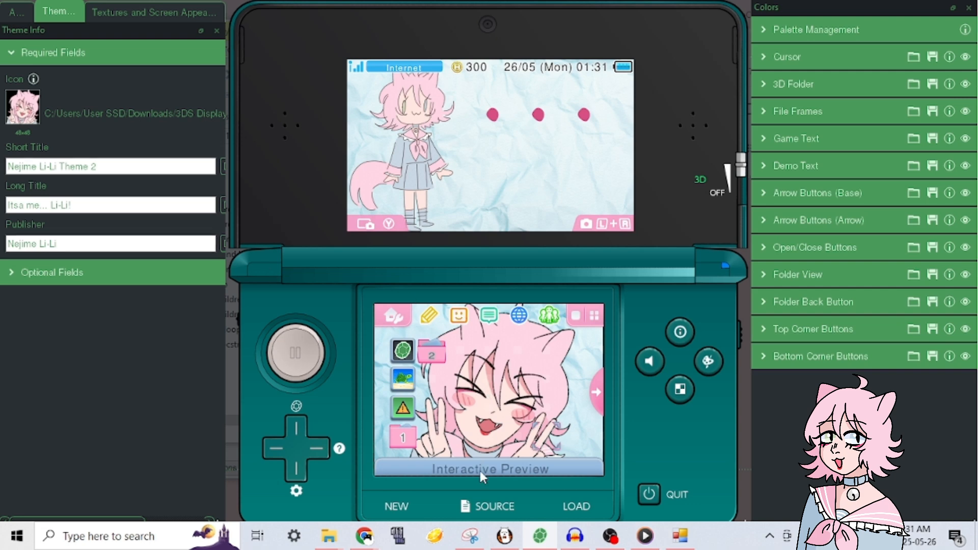
click(491, 508)
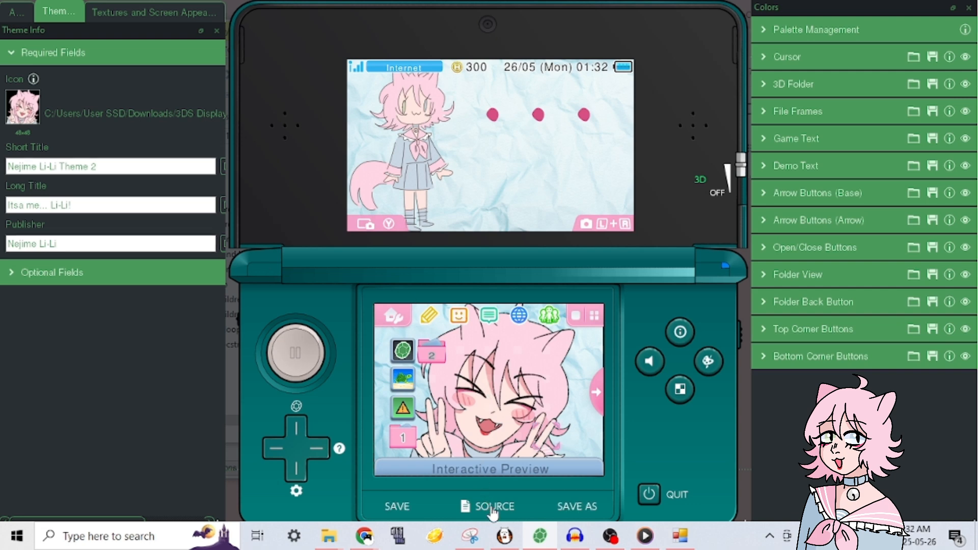
click(491, 508)
click(584, 514)
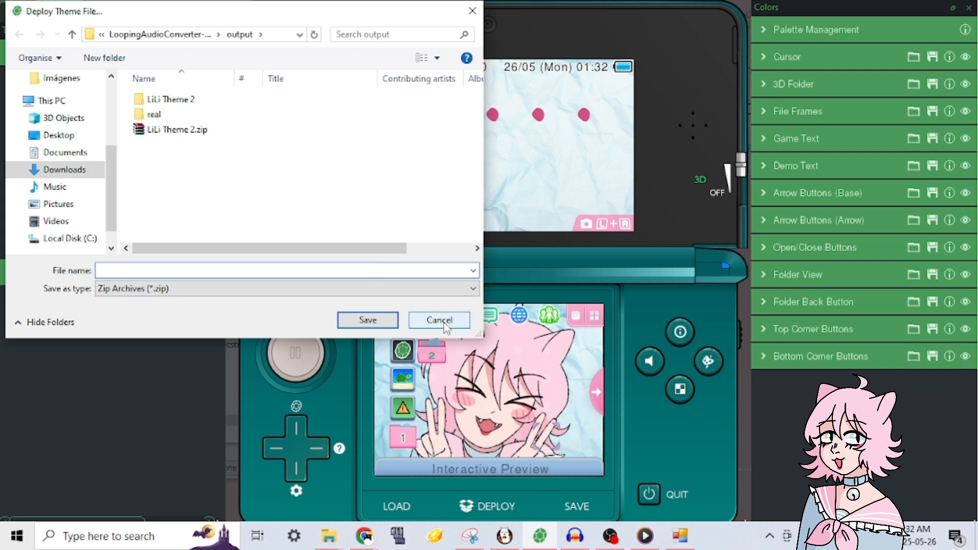
text(past lili.....)
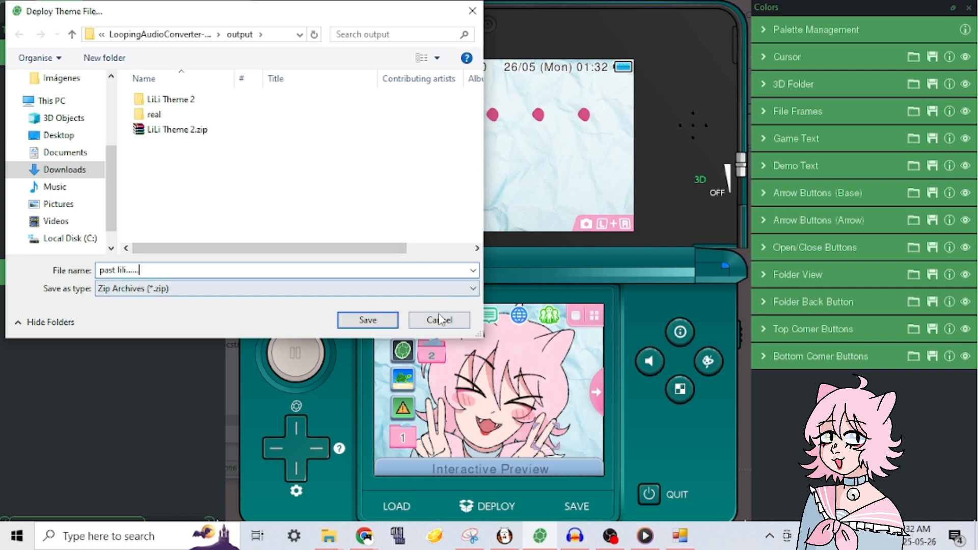
click(439, 320)
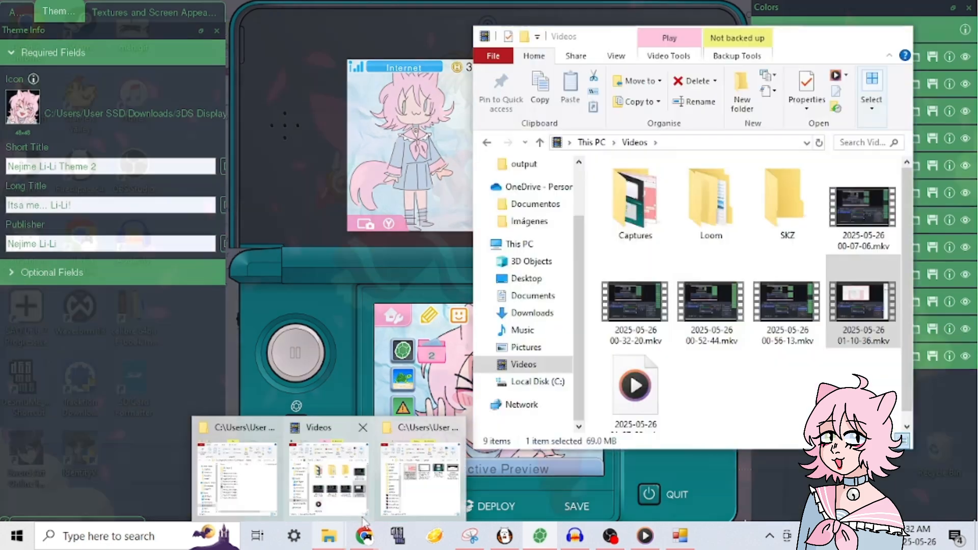
Switch to Chrome and browse the most downloaded pink themes on Theme Plaza.
mouse_move(364, 539)
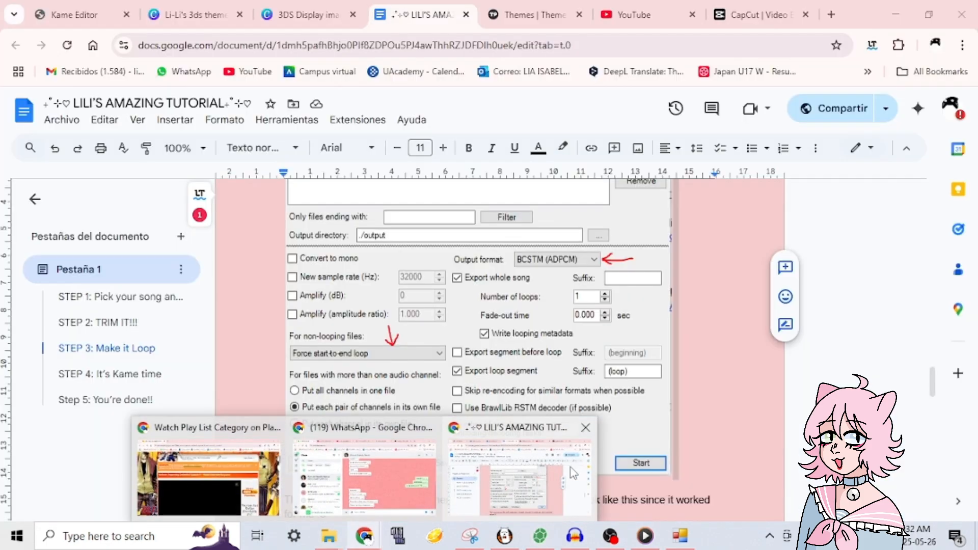
click(571, 468)
click(540, 12)
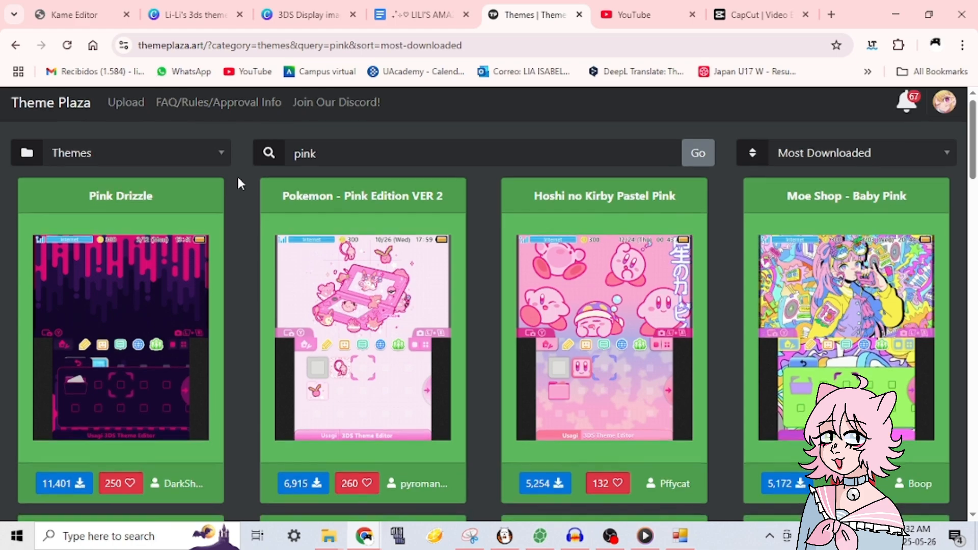
scroll(240, 181, down, 8)
scroll(240, 184, down, 12)
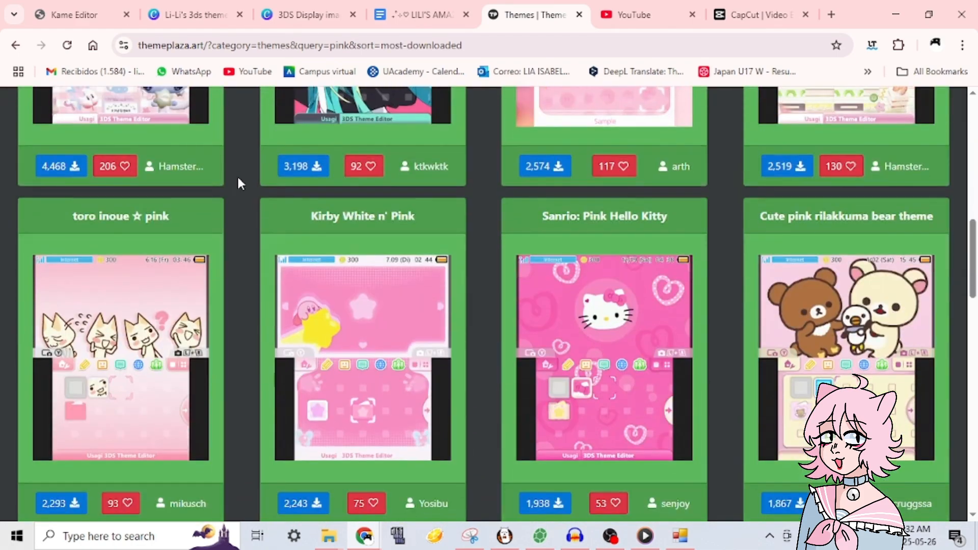
scroll(240, 183, down, 10)
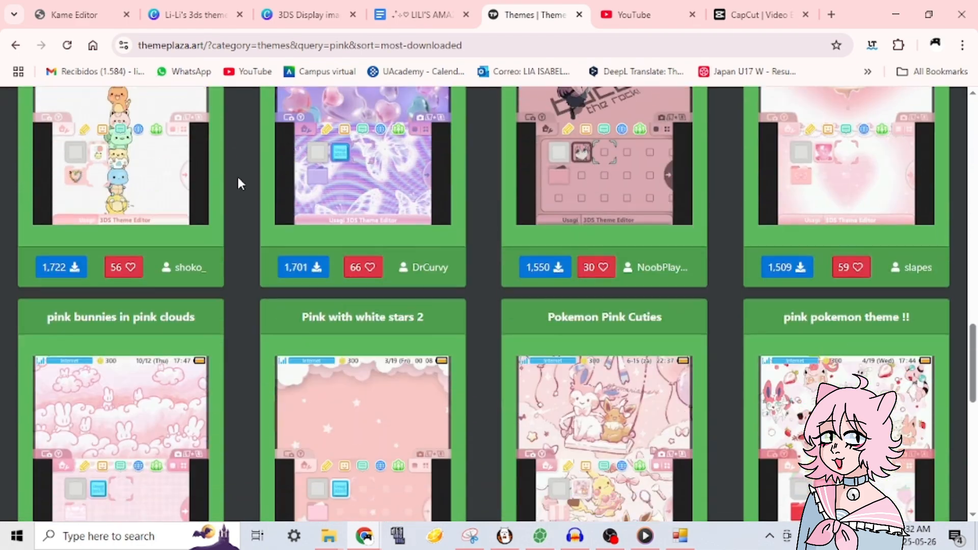
scroll(238, 179, up, 20)
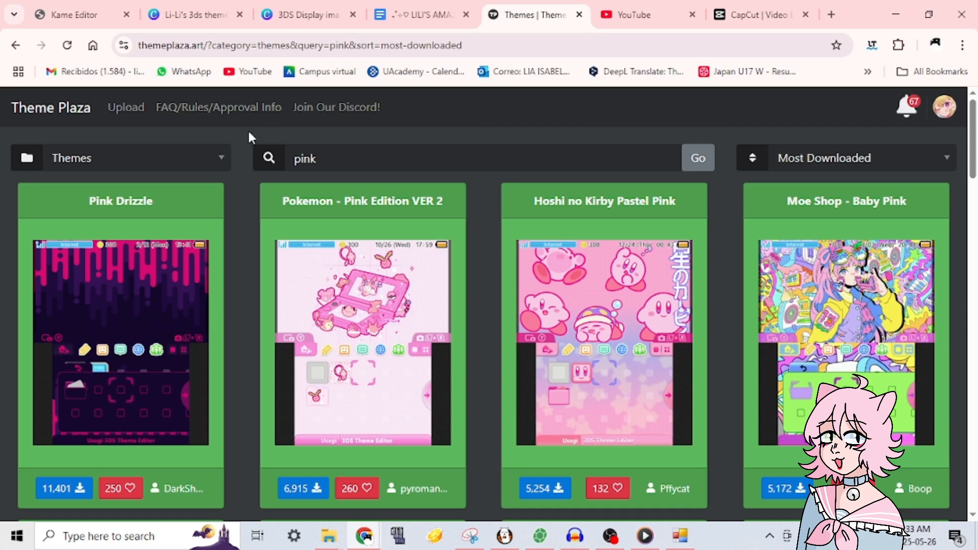
Open Theme Plaza's FAQ and rules and read the section on losing the Trusted status.
click(225, 112)
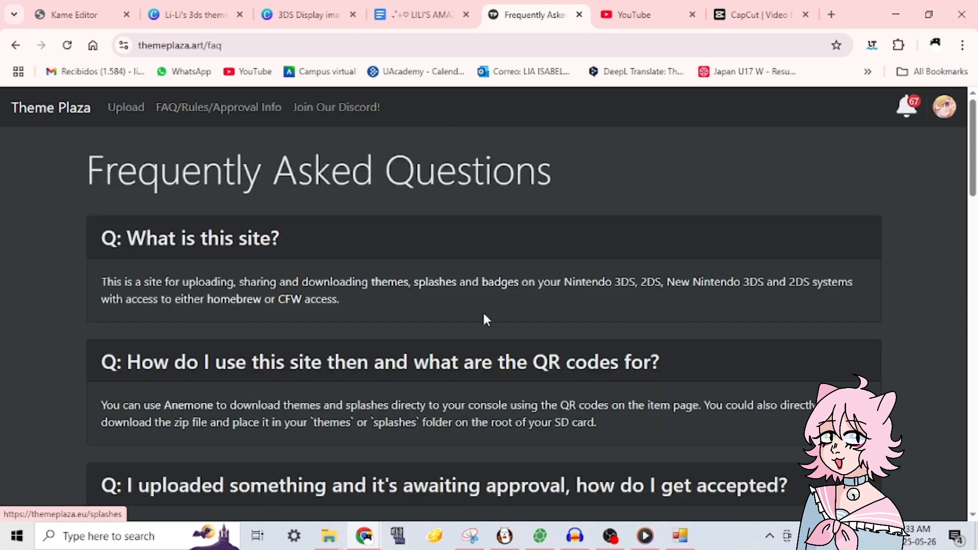
scroll(484, 320, down, 20)
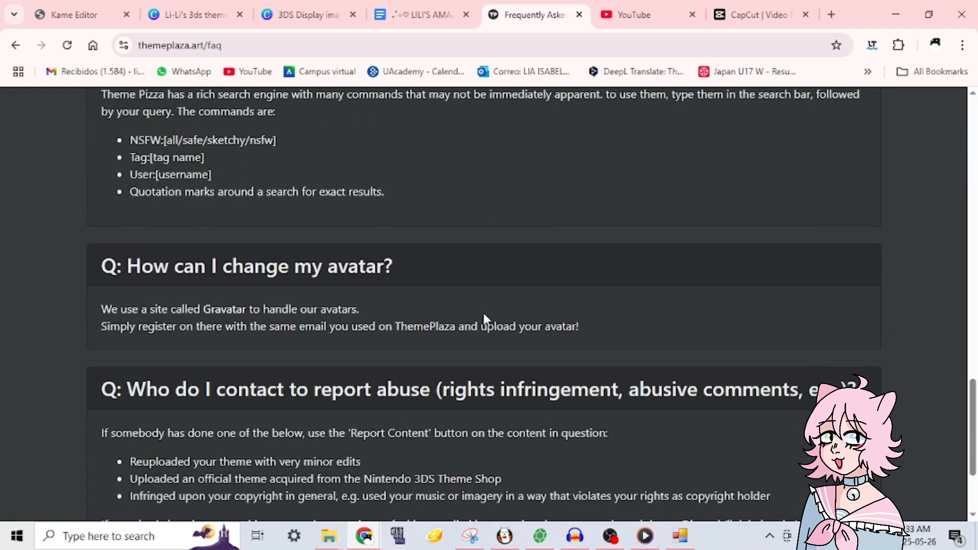
scroll(482, 311, down, 3)
scroll(482, 311, up, 7)
scroll(484, 318, up, 1)
drag(181, 294, 397, 295)
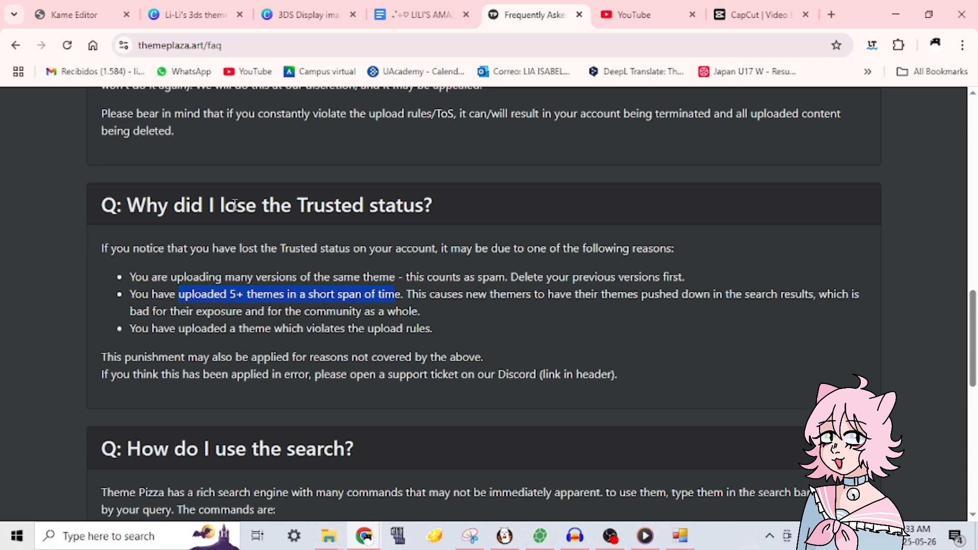
drag(220, 204, 452, 231)
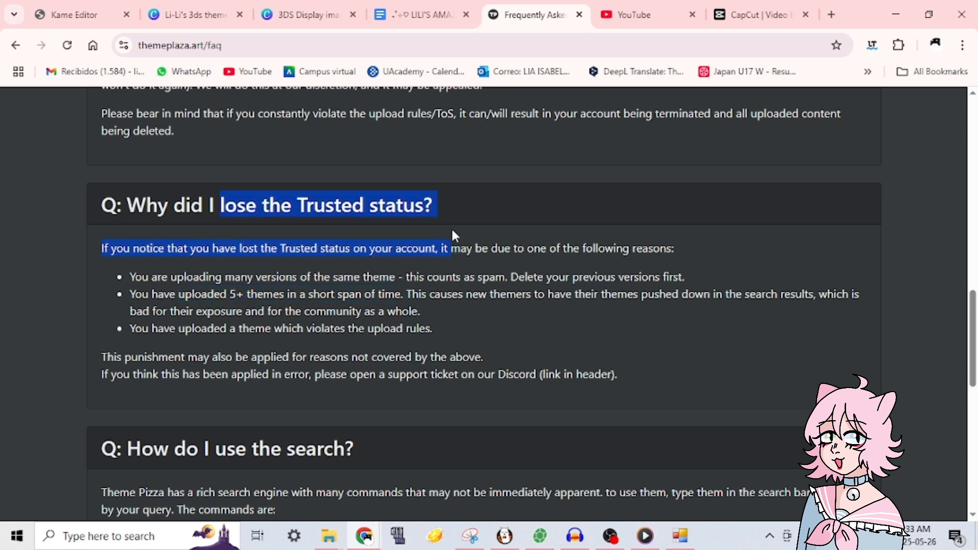
click(452, 231)
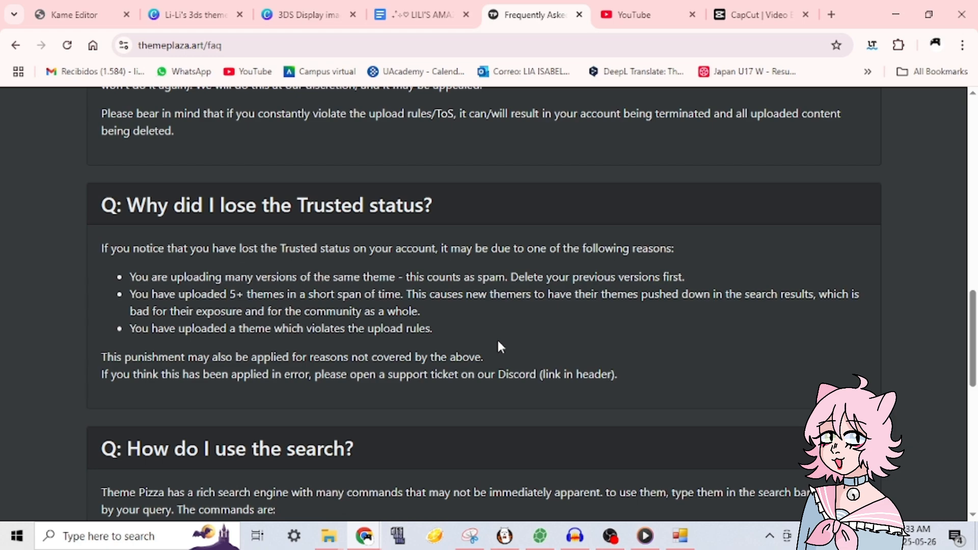
Open the Theme Plaza upload form and check its Category options, leaving Themes selected.
scroll(498, 342, up, 15)
click(141, 113)
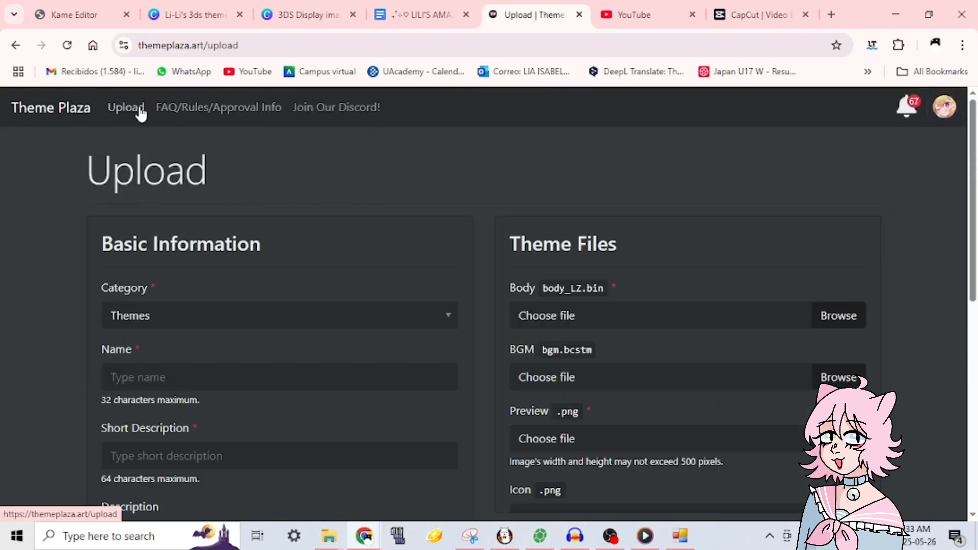
scroll(390, 258, down, 1)
click(382, 256)
click(383, 256)
scroll(472, 274, down, 1)
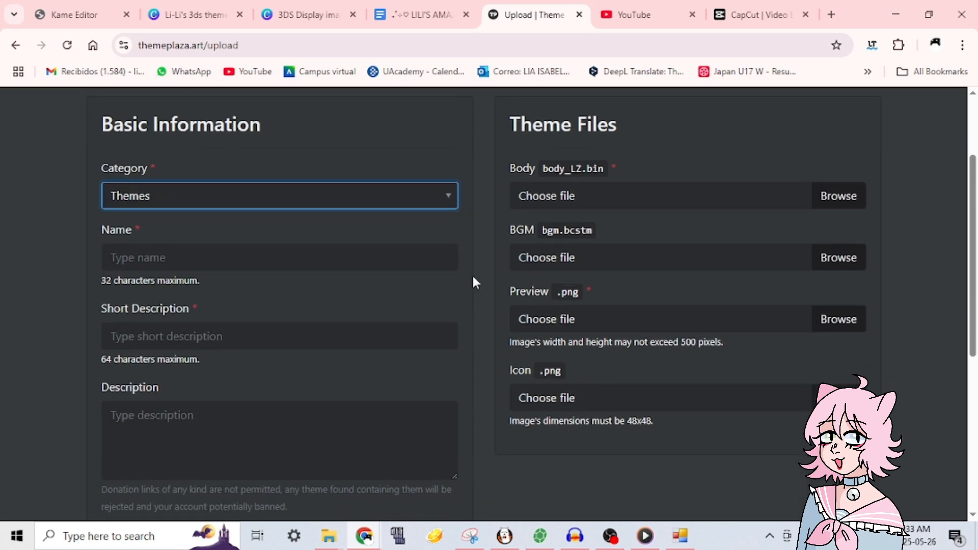
Attach 3DS Display image (60).rgb565.png from the Downloads folder as the theme's icon.
click(806, 396)
click(640, 320)
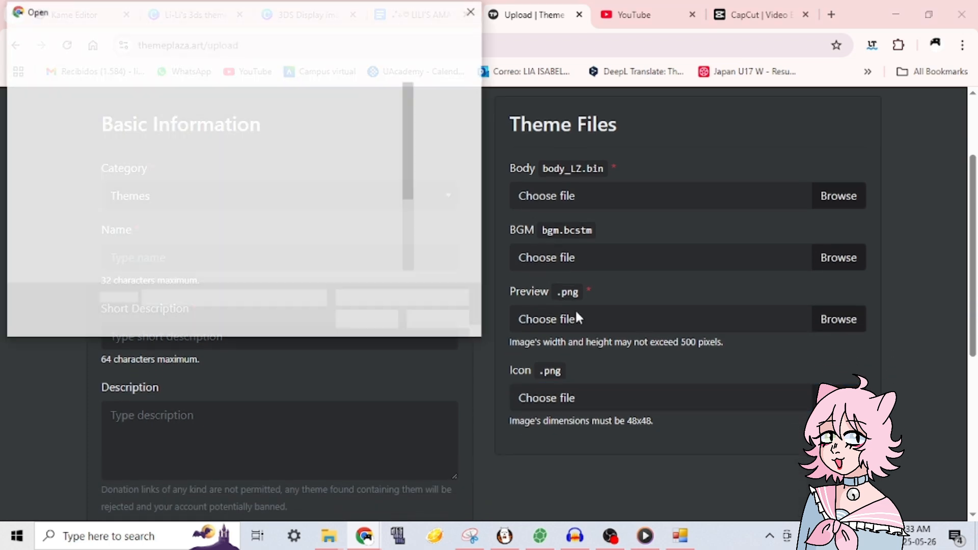
scroll(65, 153, up, 3)
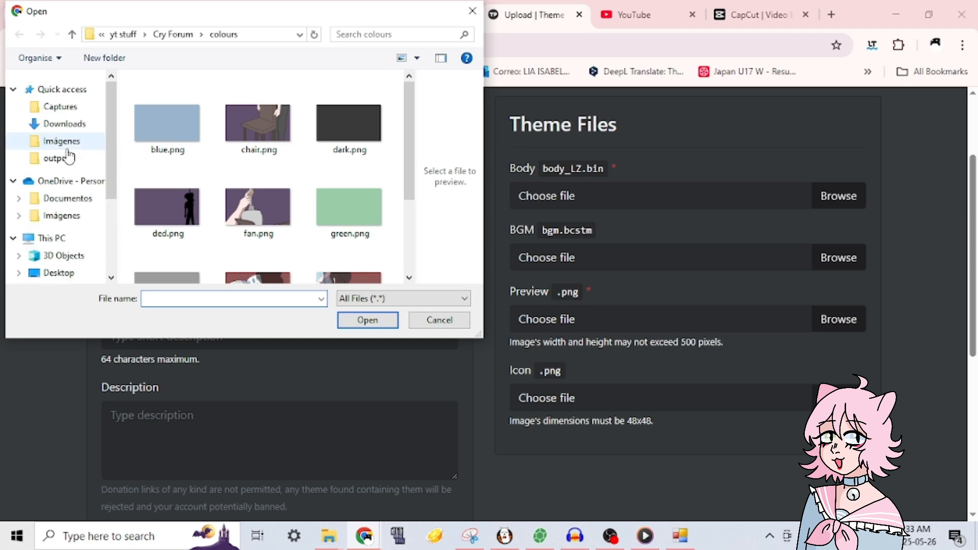
click(77, 125)
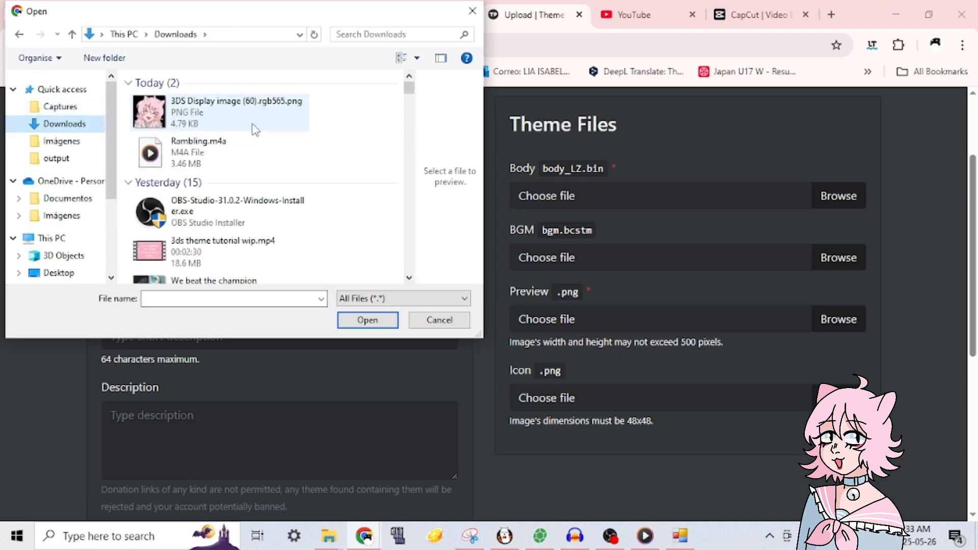
double_click(255, 127)
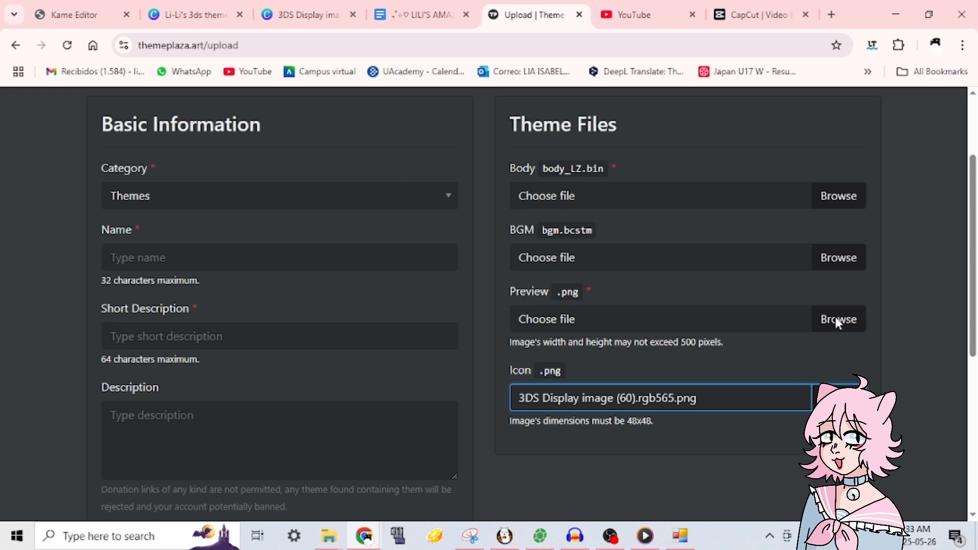
click(839, 398)
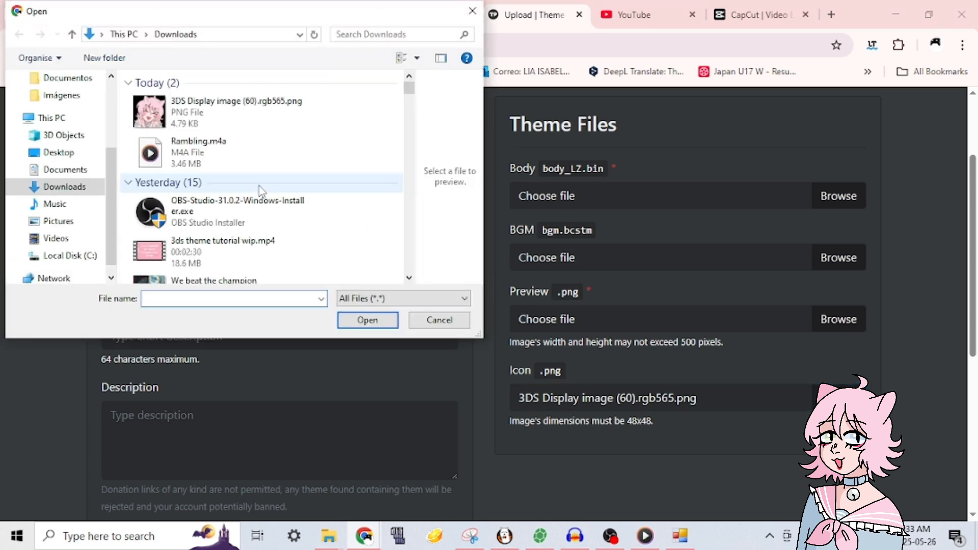
scroll(261, 190, down, 5)
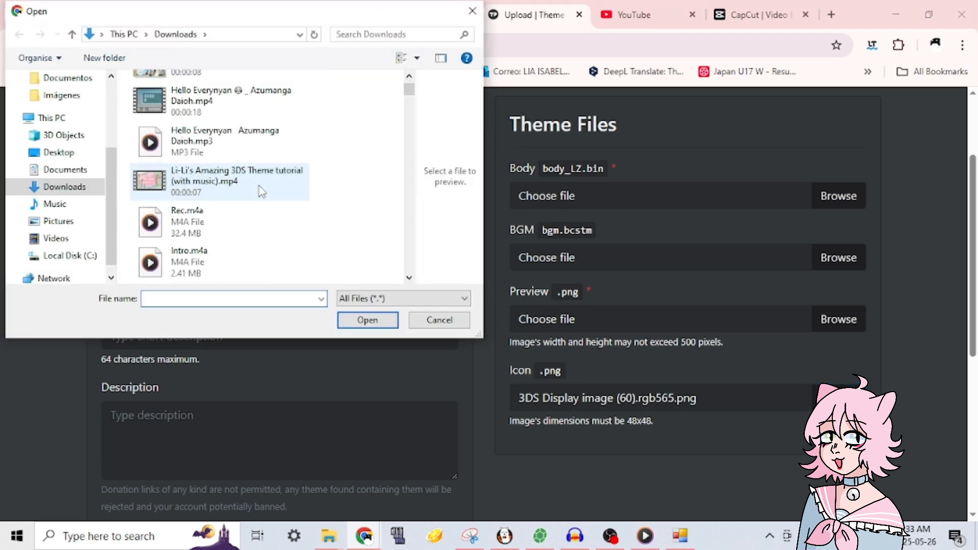
click(439, 320)
Attach preview.png from the LiLi Theme 2 folder inside output as the theme's preview image.
click(828, 320)
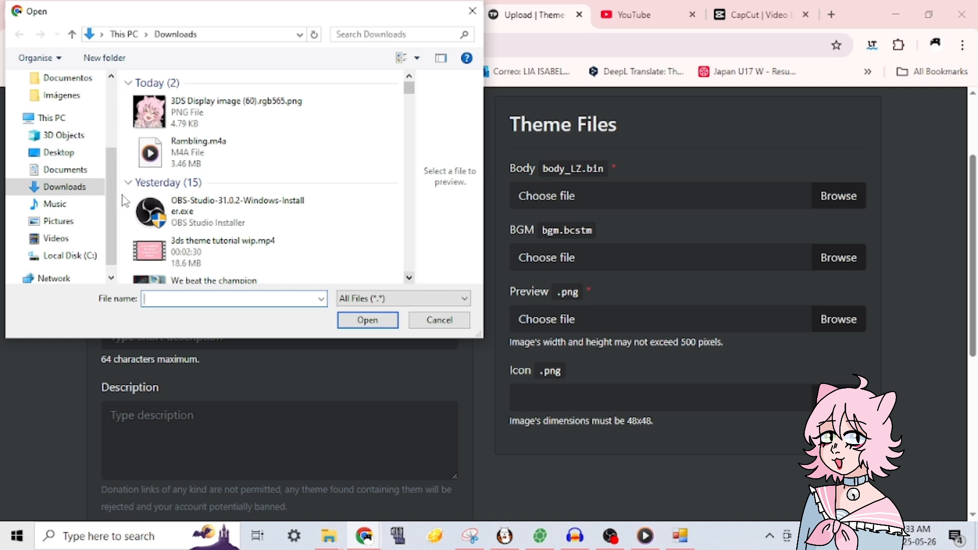
scroll(55, 173, up, 2)
click(55, 158)
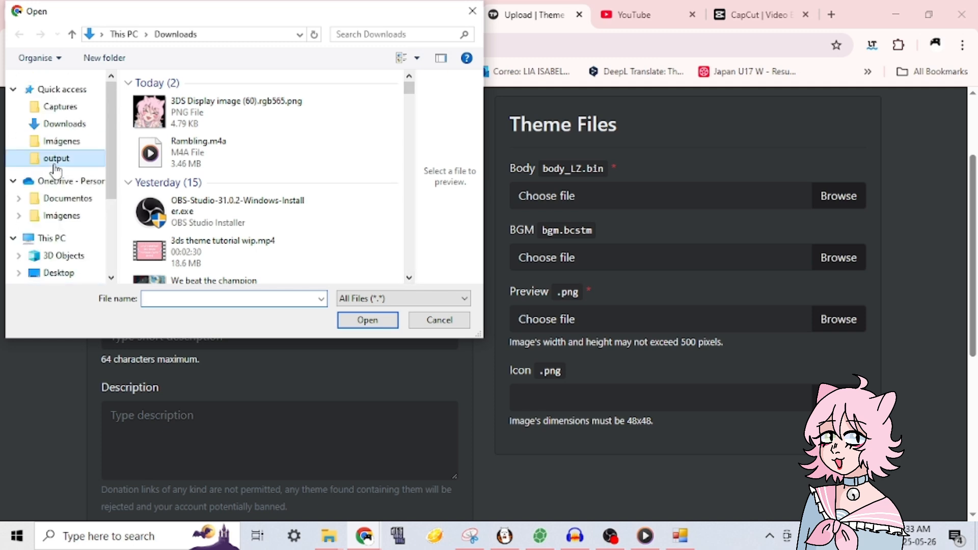
double_click(211, 102)
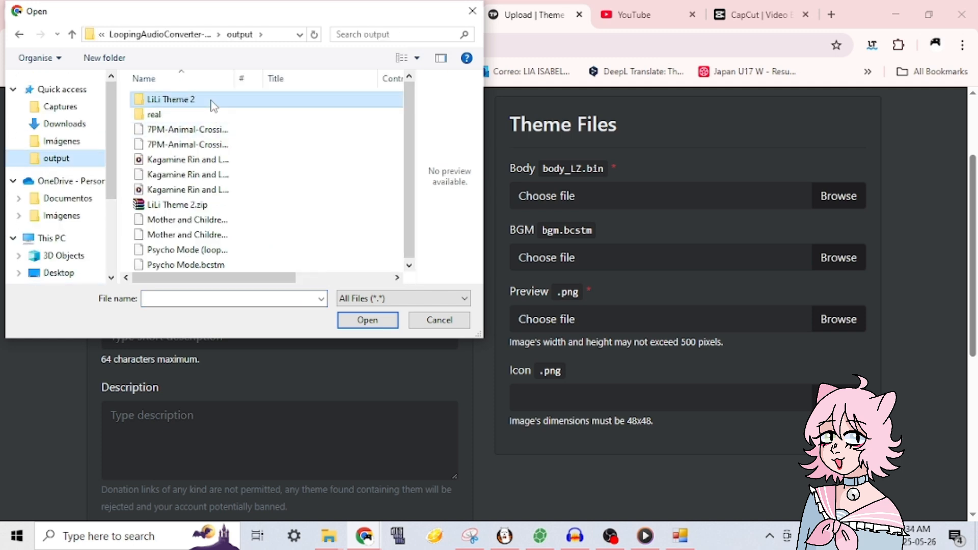
double_click(213, 145)
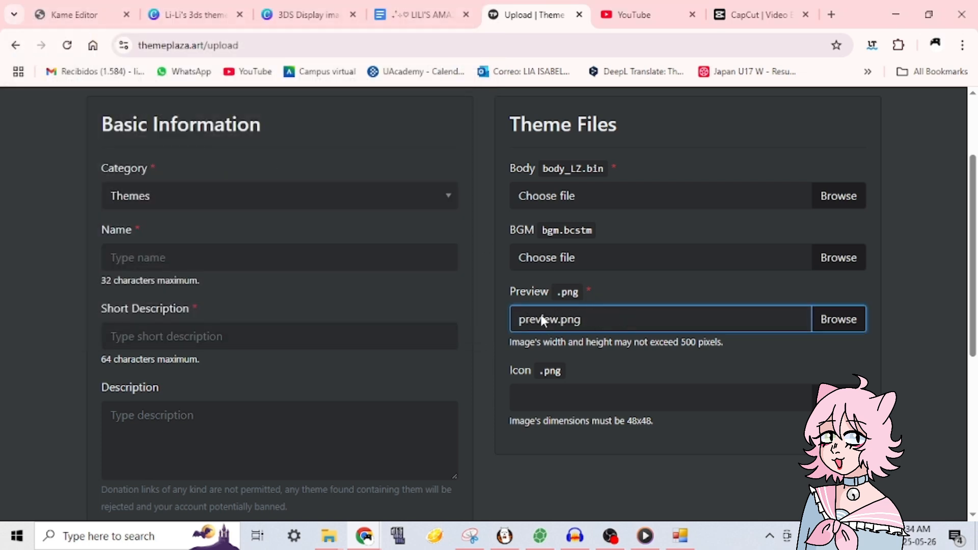
Name the theme "Nejime Li-Li Theme + Music :3" in the upload form's basic information.
click(742, 283)
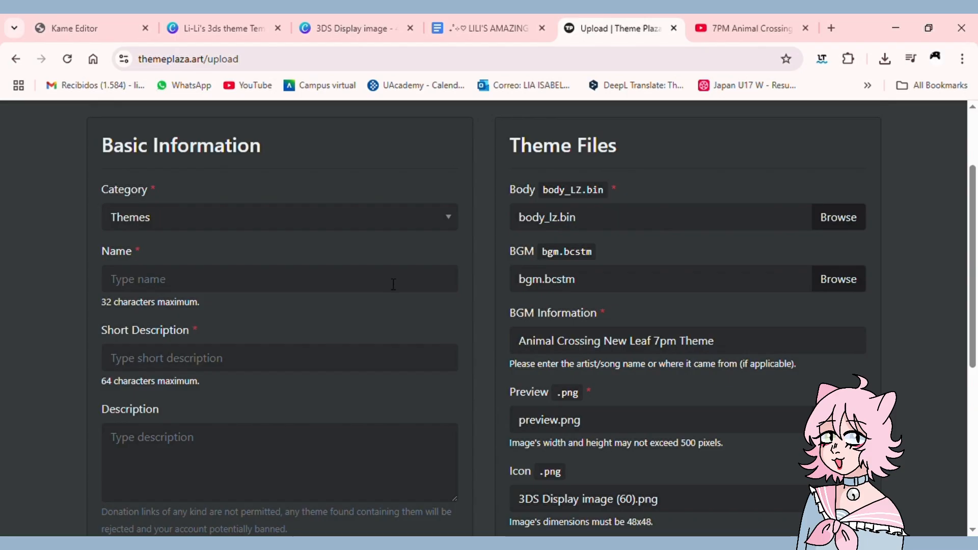
click(393, 282)
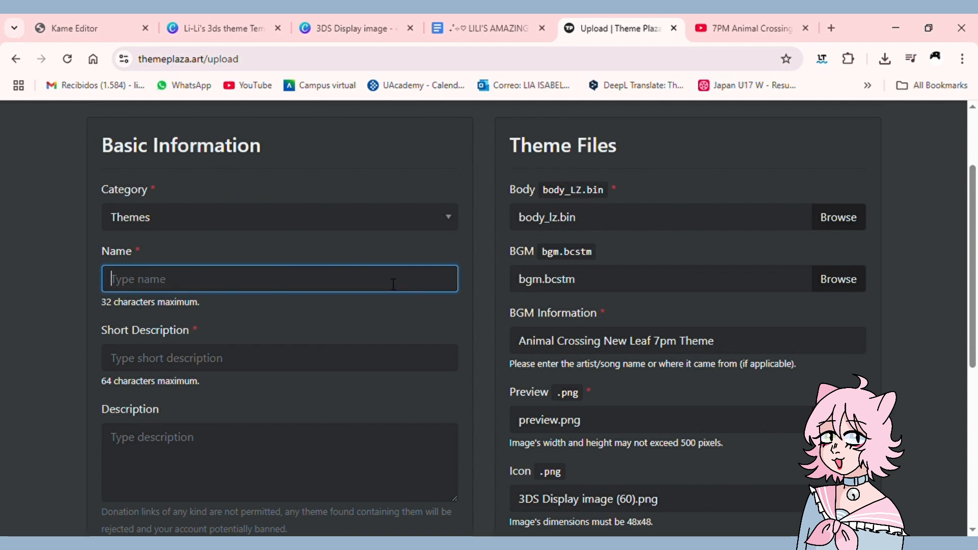
text(Li-Li Theme)
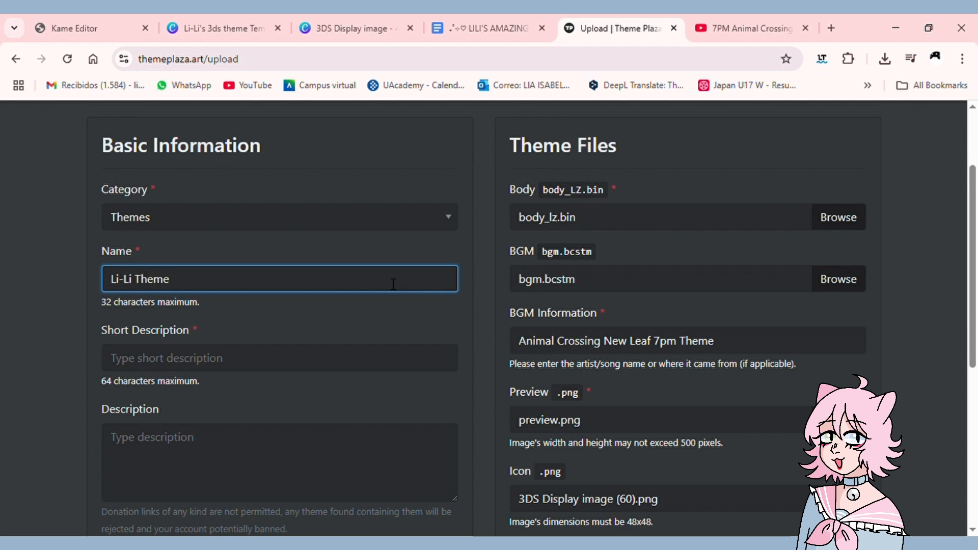
key(Home)
text(Nejime)
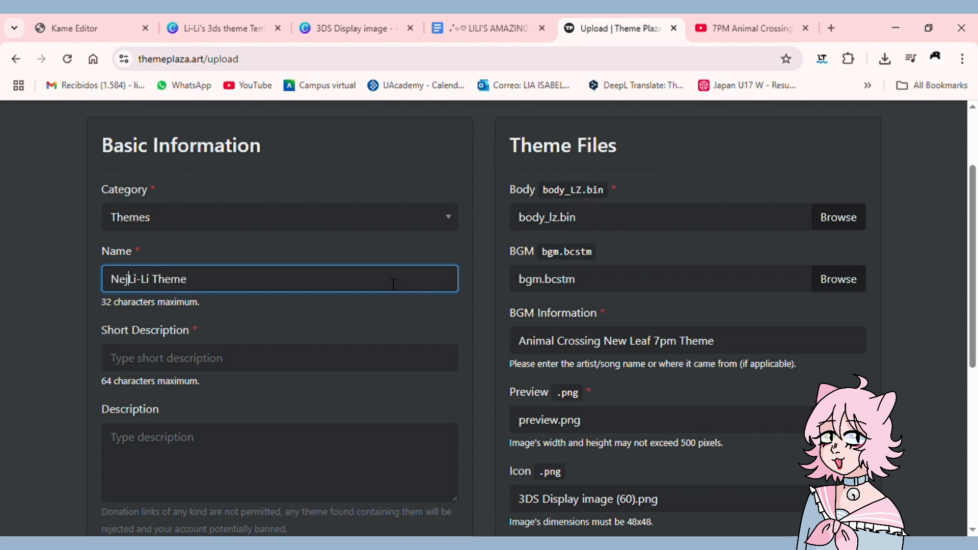
key(End)
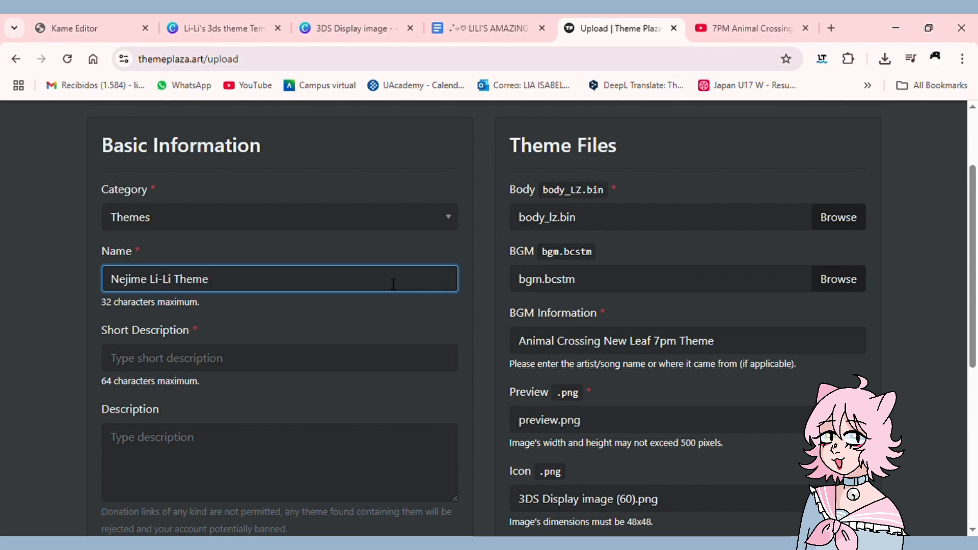
text(+ Music :3)
key(Left)
key(Left)
click(384, 307)
Set the theme's short description to "Another Li-Li theme!".
click(271, 371)
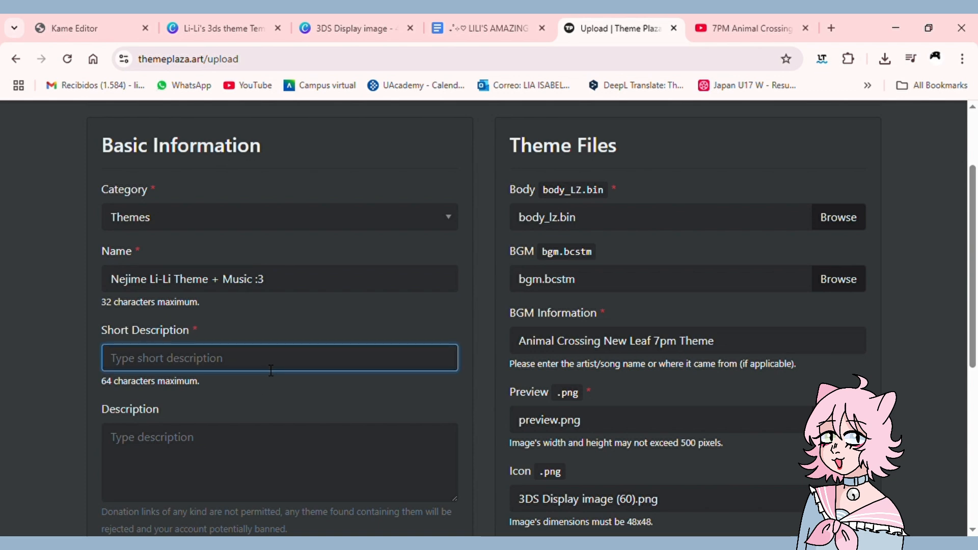
text(An)
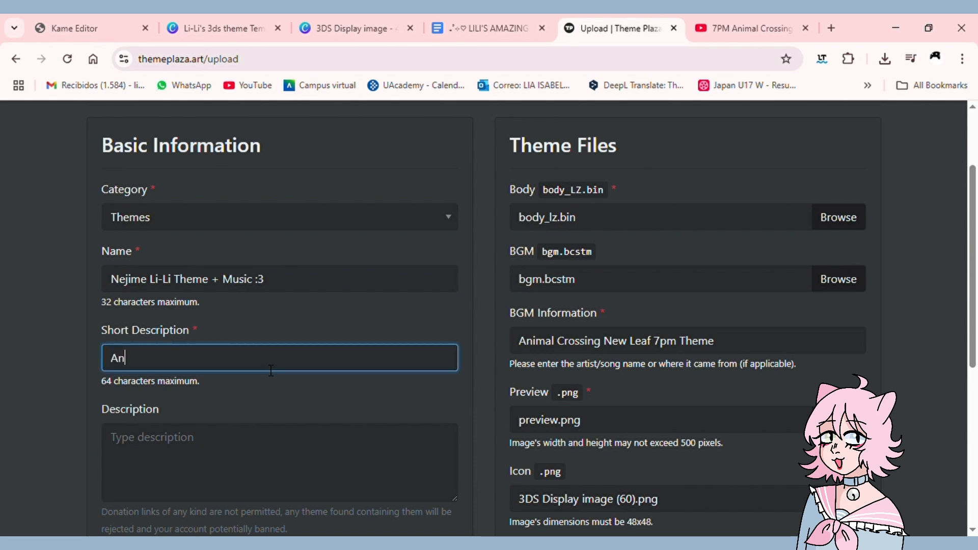
text(other Li-Li theme!)
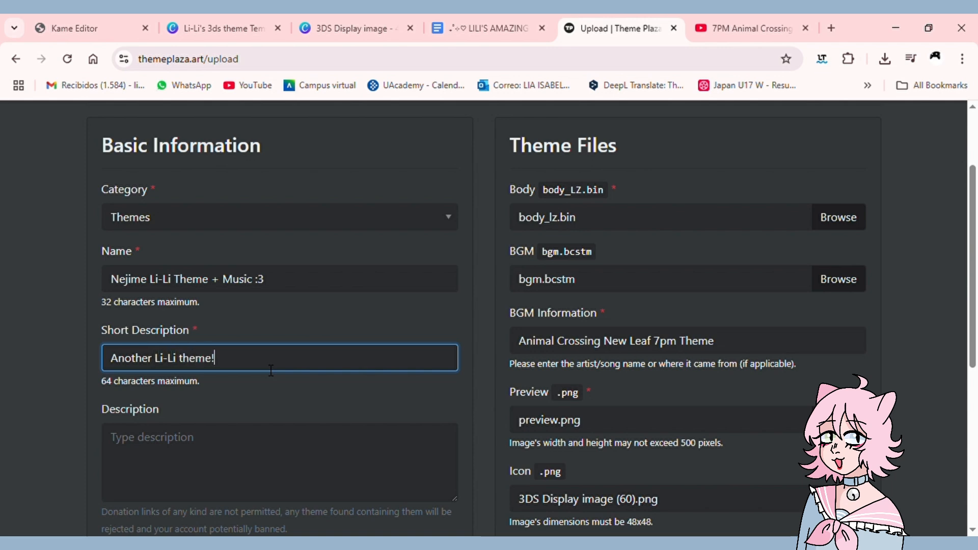
Enter the two-line description "Art by me!!" / "Made another Li-Li theme, this time for a theme tutorial!! Feel free to check out my channel at".
click(251, 461)
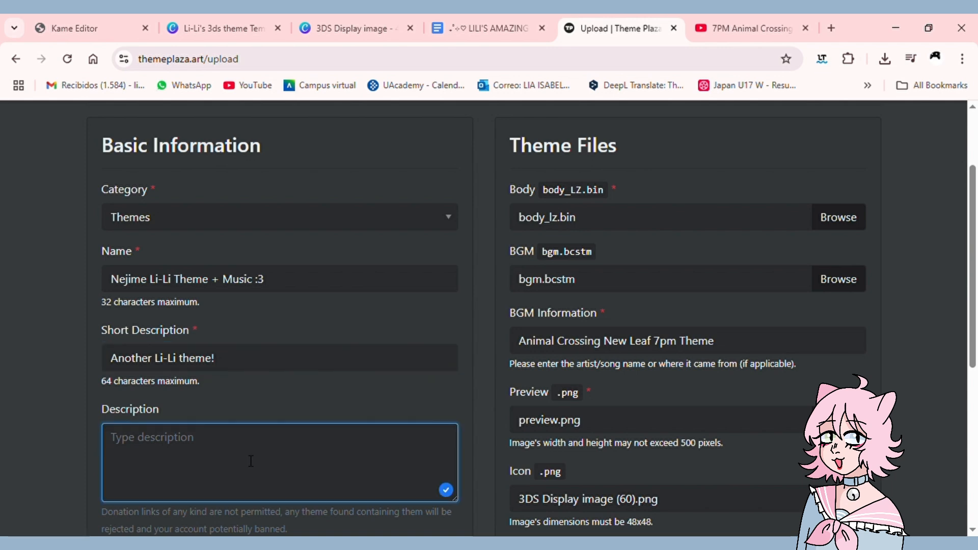
text(Art by me!!)
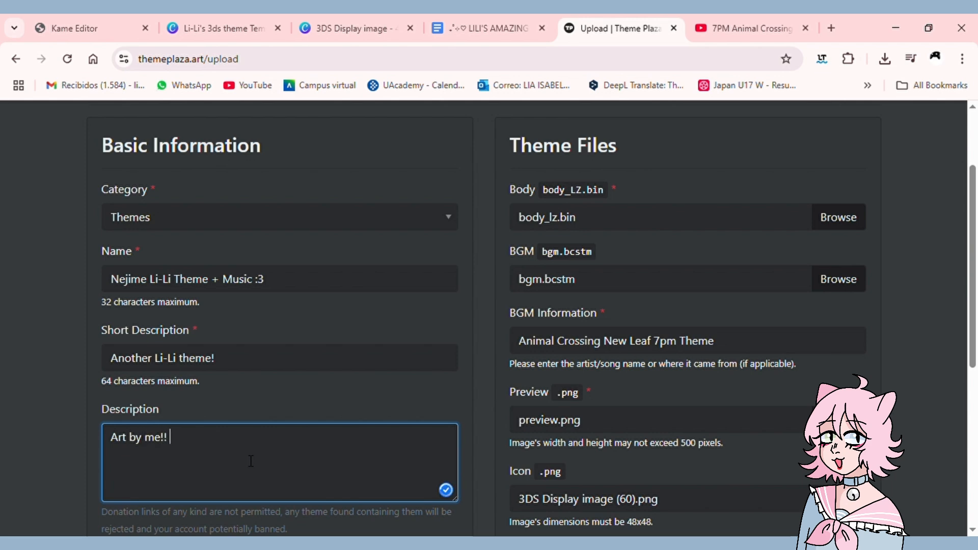
key(Return)
text(Made another Li-)
key(BackSpace)
text('-)
key(BackSpace)
text(Li)
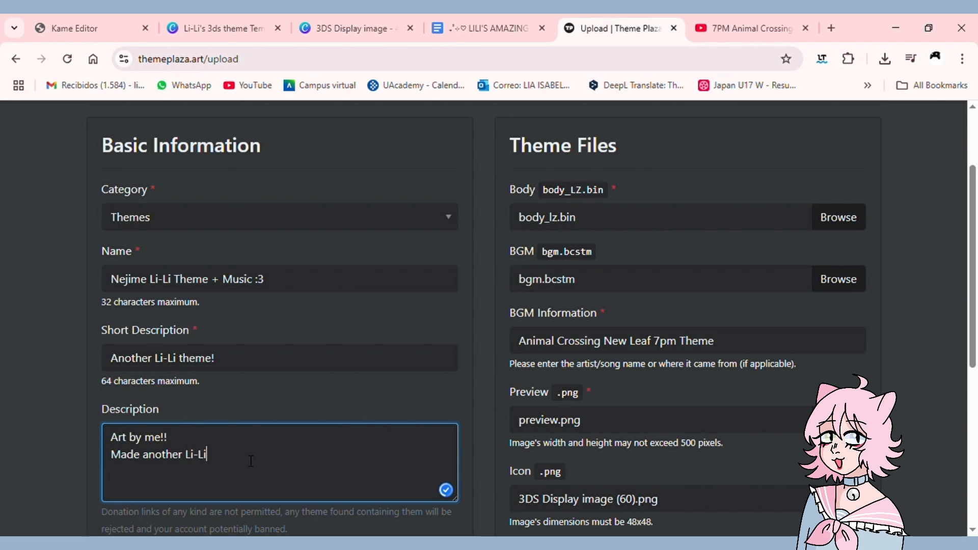
text( theme, this time for a theme tut)
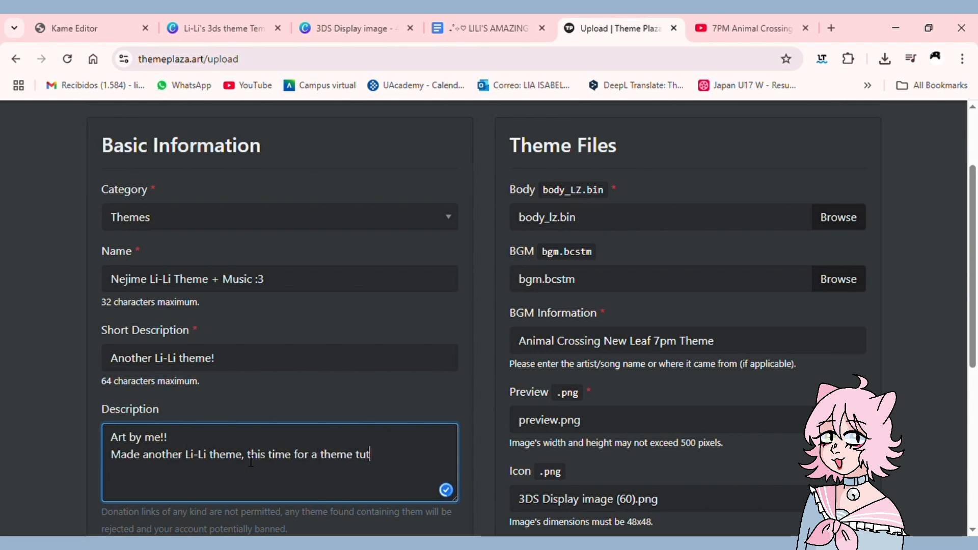
text(orial!! Feel free to chec)
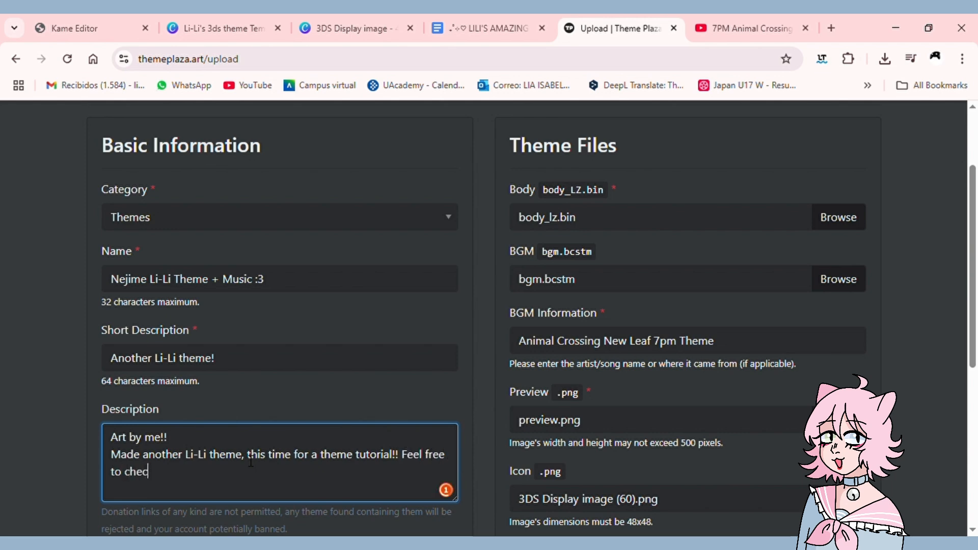
text(k out my channel at)
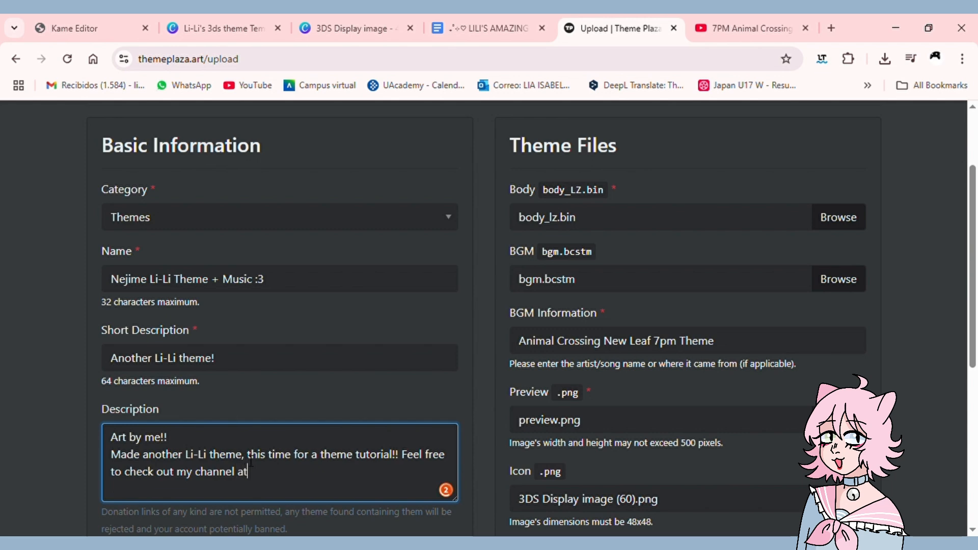
Copy the address of your own YouTube channel page and paste it at the end of the theme's description.
click(714, 29)
click(936, 127)
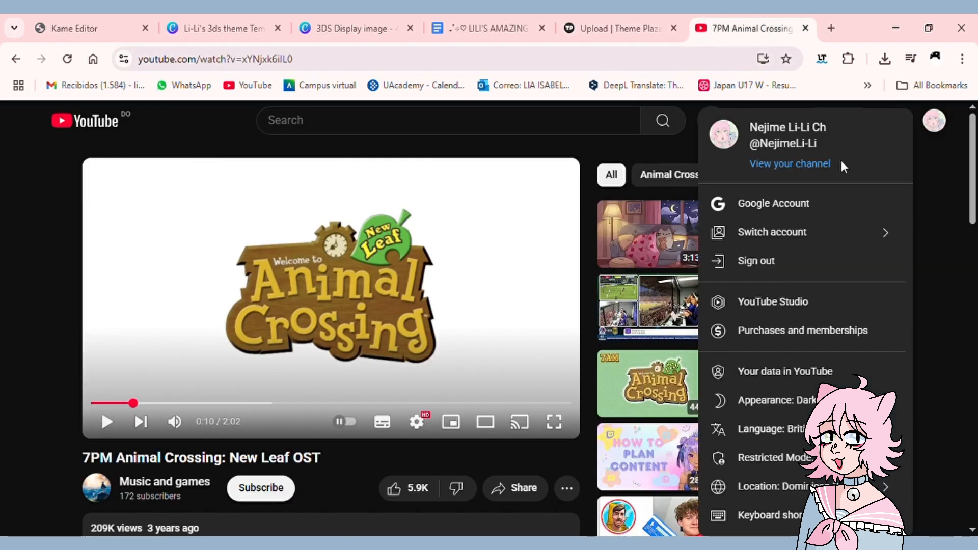
click(822, 164)
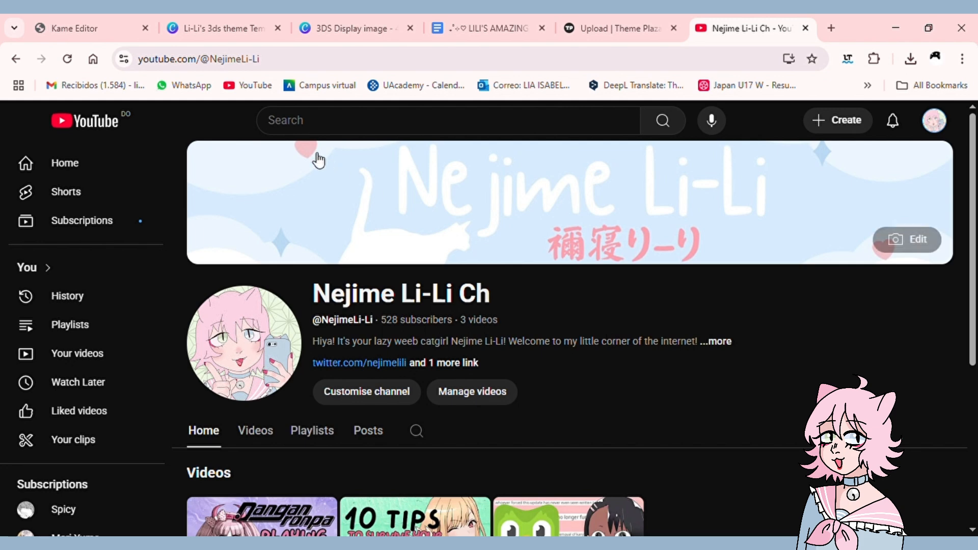
click(292, 65)
key(ctrl+c)
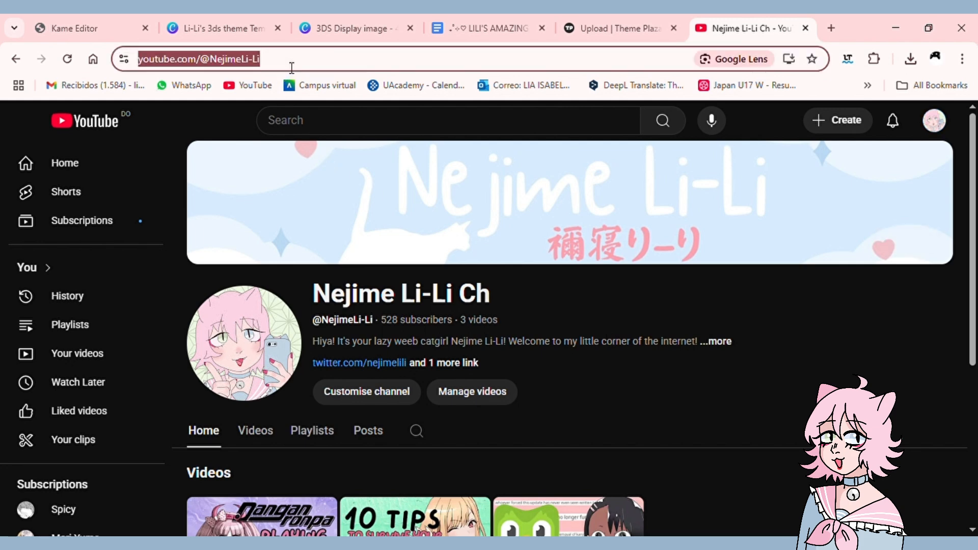
click(603, 42)
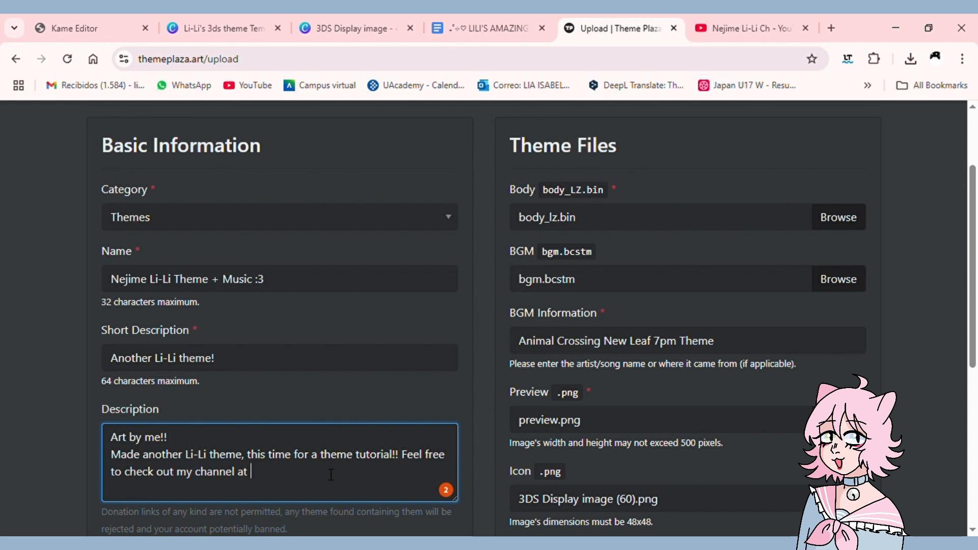
key(ctrl+v)
Fill in the theme's tags as nejimelili,catgirl,cute,pink,blue,aesthetic,kawaii.
scroll(331, 476, down, 3)
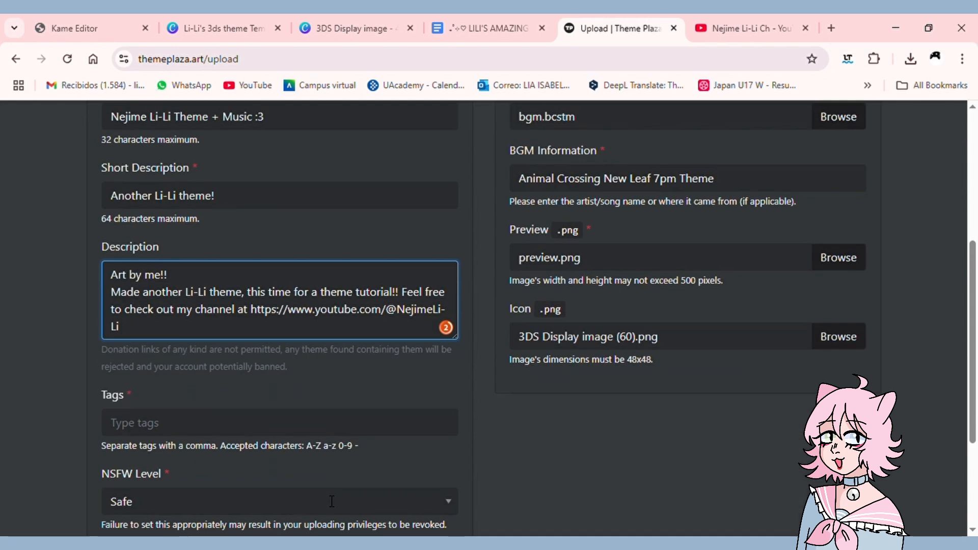
click(350, 416)
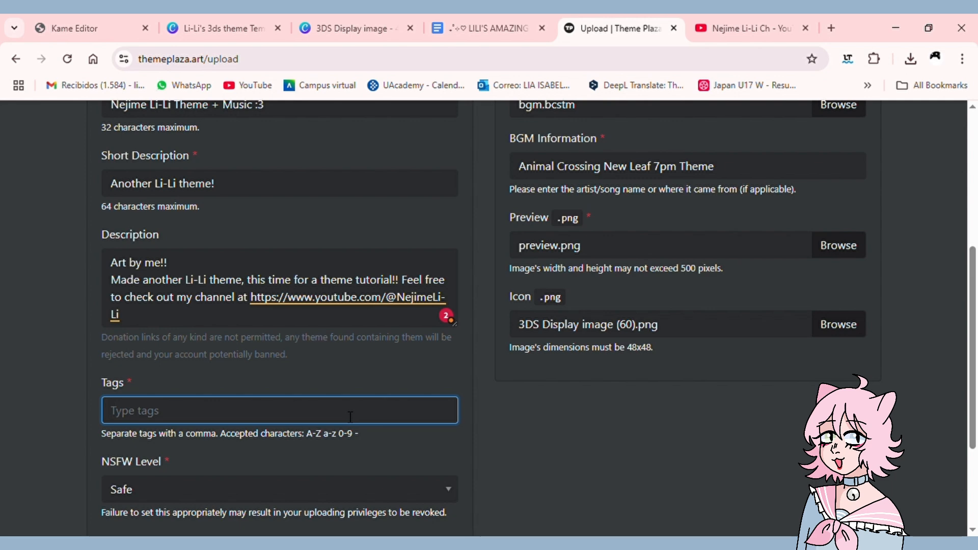
text(neji)
click(298, 445)
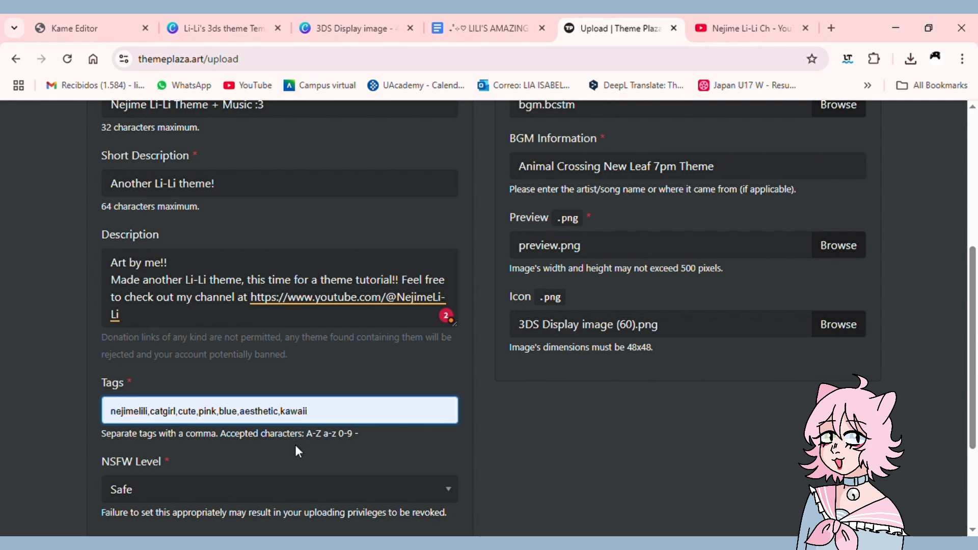
Review the completed form, keep the NSFW level at Safe, and upload the theme.
scroll(461, 452, down, 2)
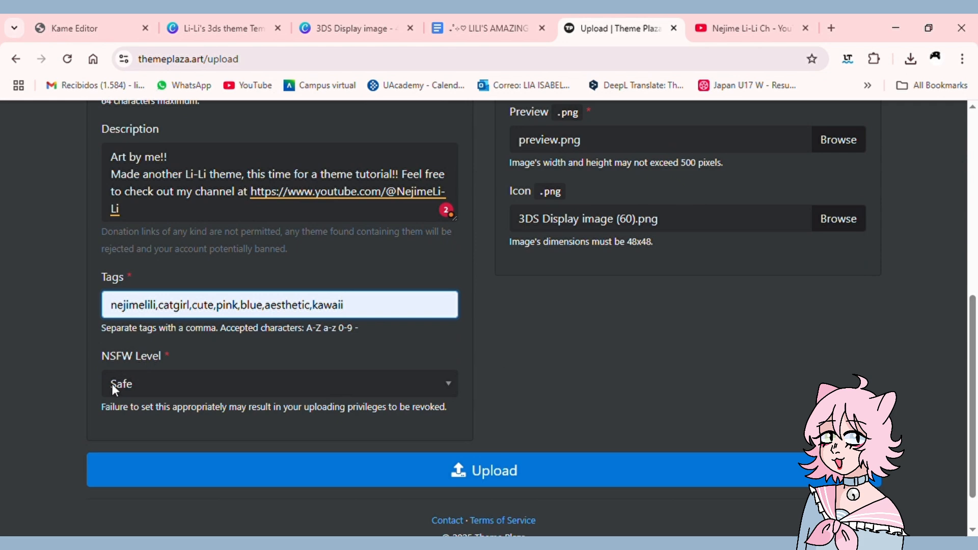
scroll(622, 391, up, 8)
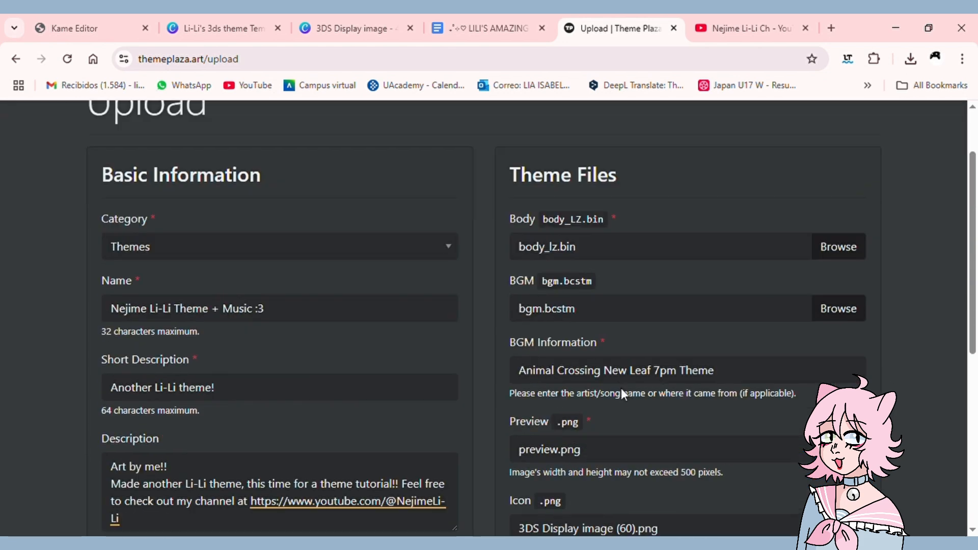
scroll(624, 394, down, 9)
click(533, 418)
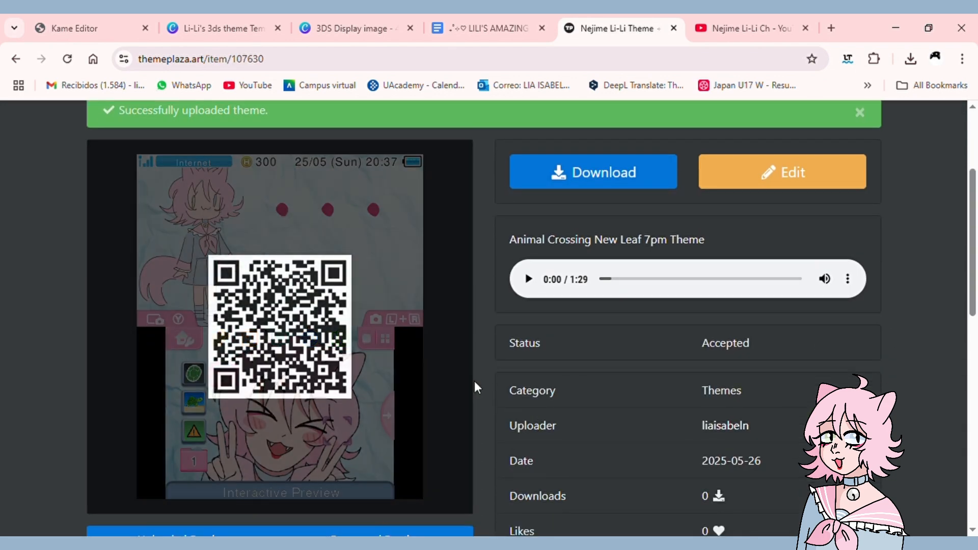
Examine the uploaded theme's page, including its QR code, music player, status, description, tags and metadata.
scroll(479, 391, down, 5)
scroll(479, 390, up, 6)
scroll(479, 390, down, 2)
scroll(479, 390, down, 5)
scroll(480, 390, up, 7)
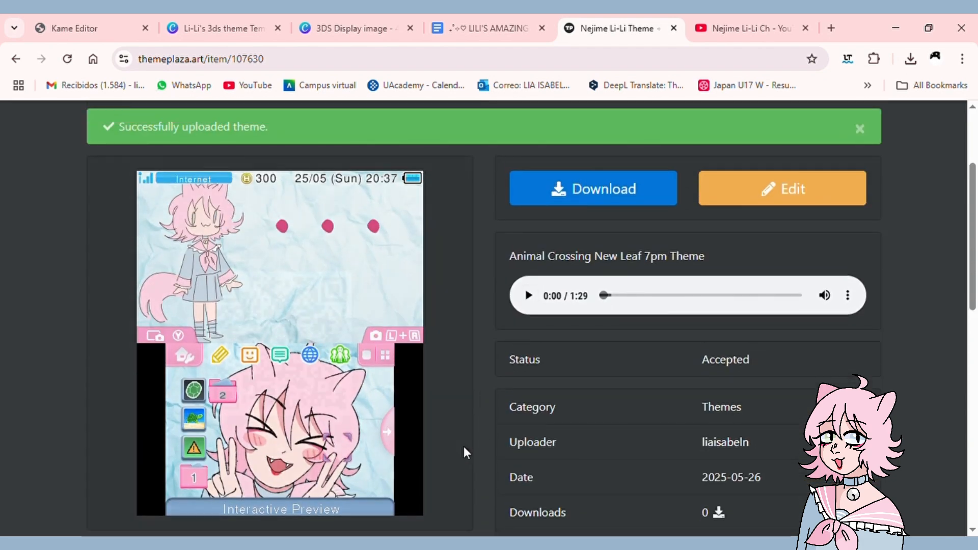
mouse_move(370, 352)
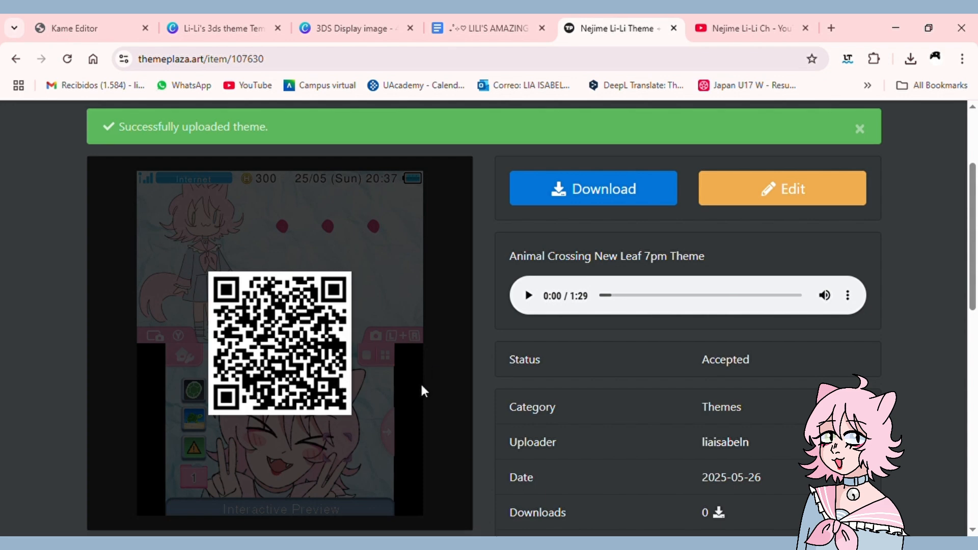
scroll(421, 386, down, 7)
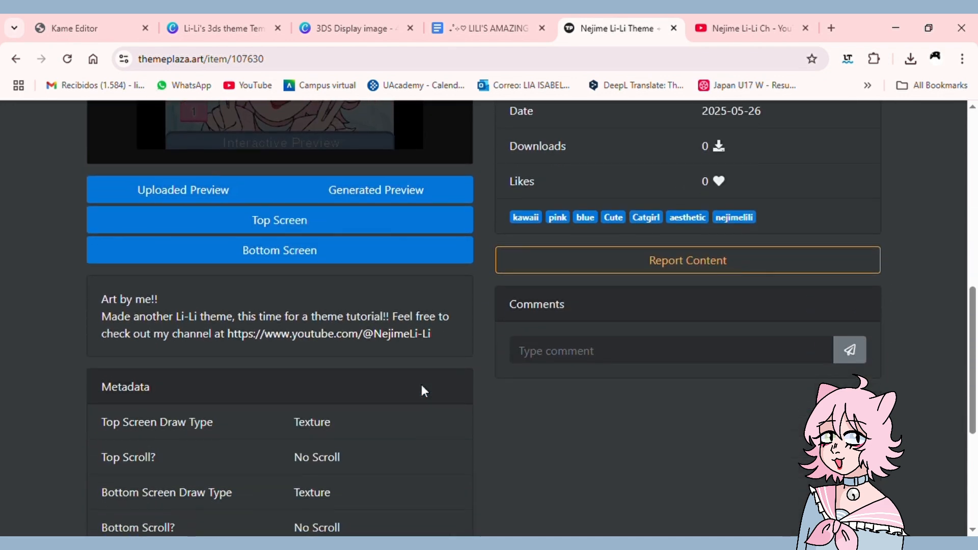
scroll(421, 386, up, 8)
Open the uploader's profile, list all of its uploaded themes and browse through them.
click(722, 487)
scroll(726, 492, down, 2)
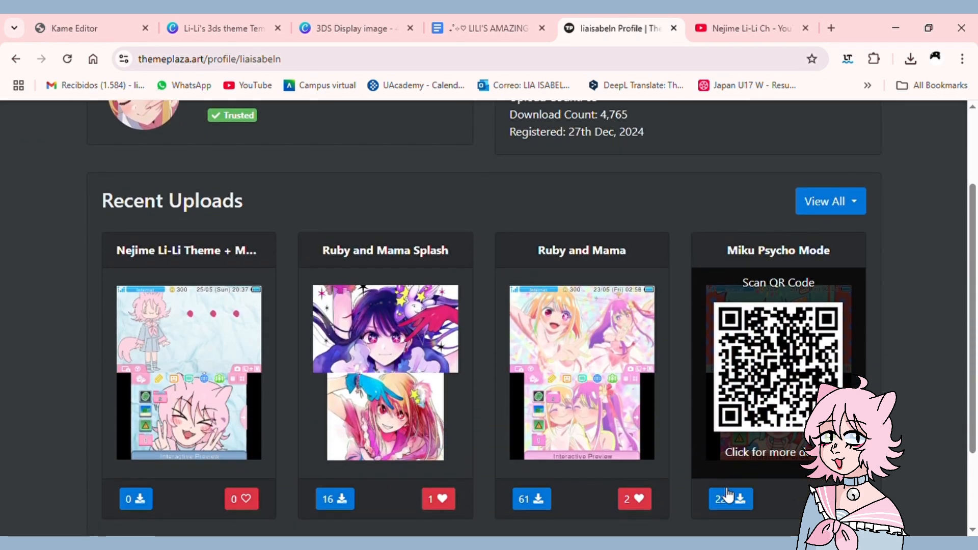
scroll(922, 418, up, 1)
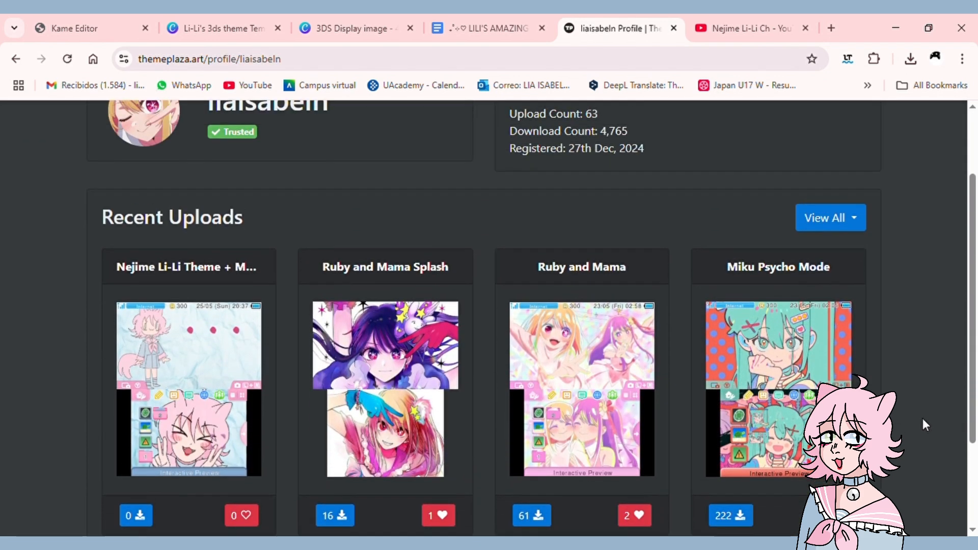
click(836, 217)
click(815, 254)
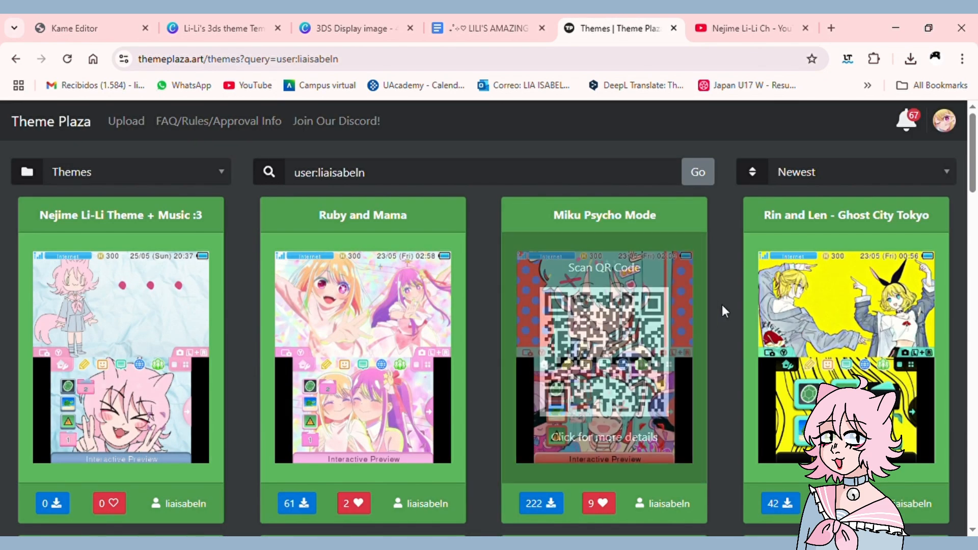
scroll(724, 307, down, 6)
scroll(724, 307, up, 5)
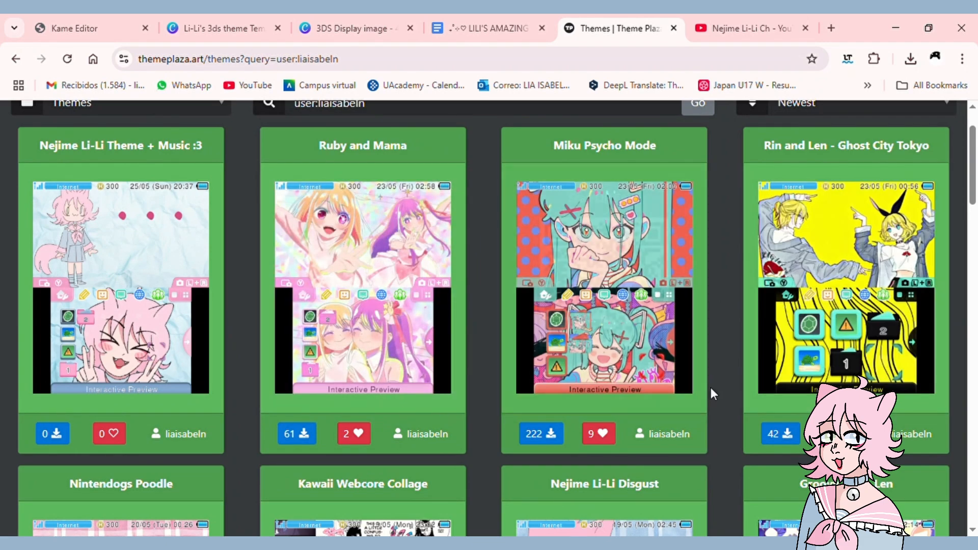
scroll(711, 385, down, 10)
scroll(711, 394, up, 12)
Sort the uploader's themes by Most Downloaded and look through the most popular ones.
click(827, 171)
click(832, 213)
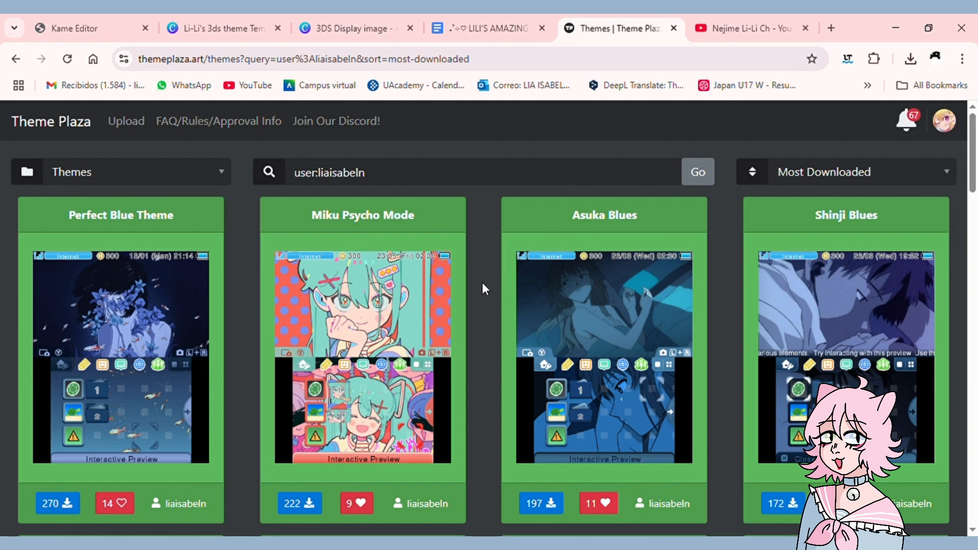
scroll(482, 282, down, 3)
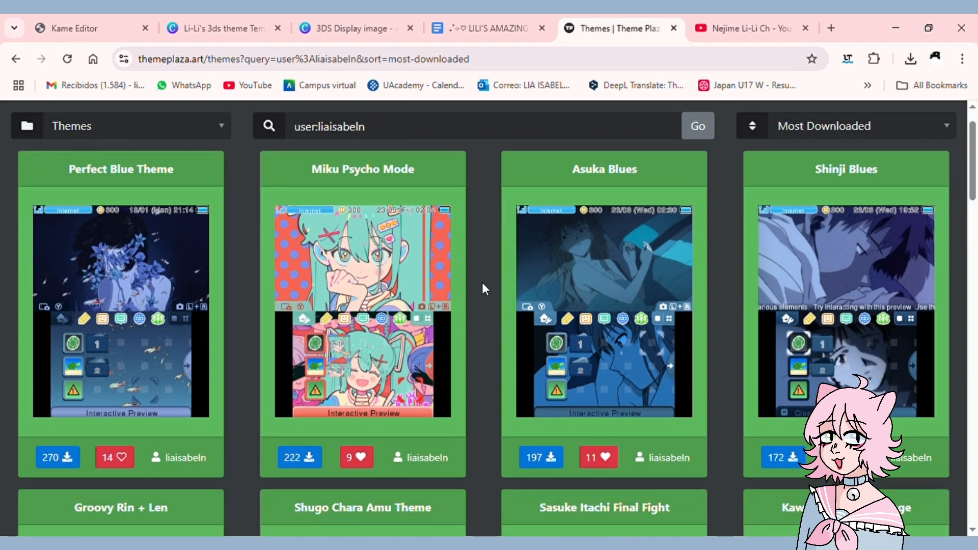
scroll(586, 270, up, 3)
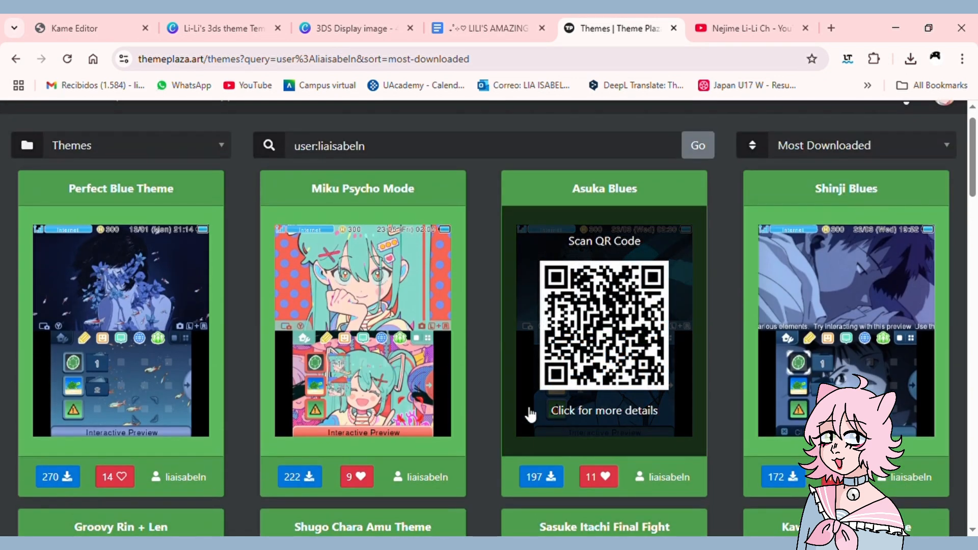
scroll(488, 392, down, 5)
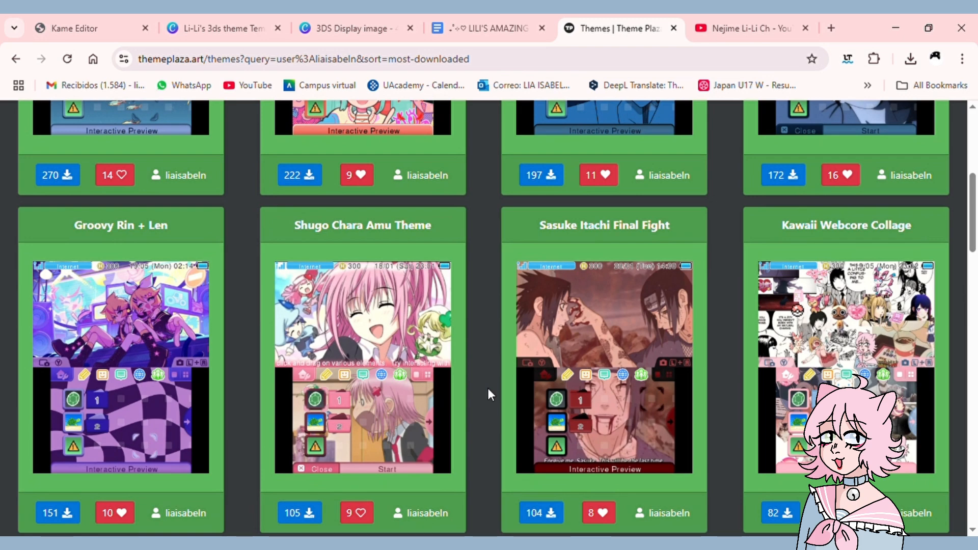
Browse further down the uploader's most downloaded themes, as far as the New B-Komachi and Rin and Len entries.
scroll(488, 389, down, 2)
scroll(488, 388, up, 1)
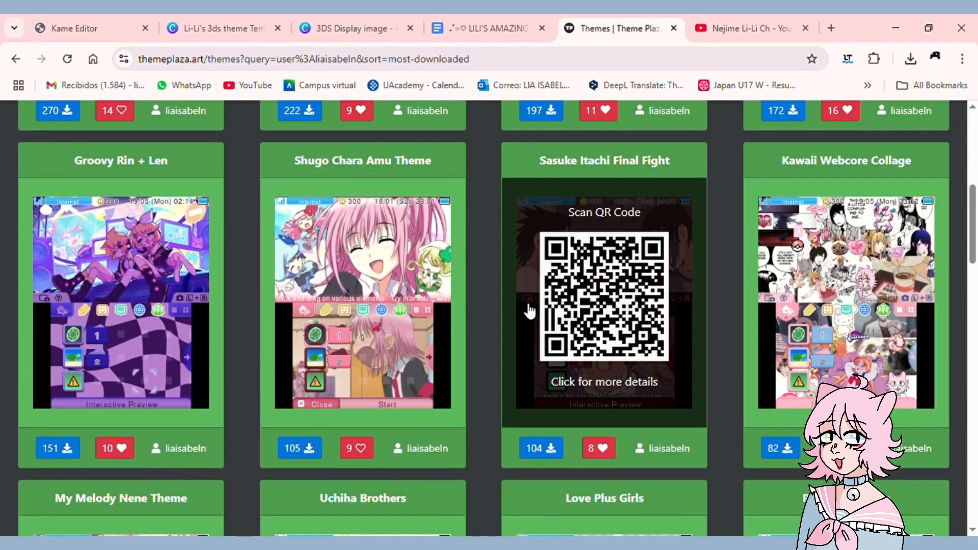
scroll(483, 312, down, 5)
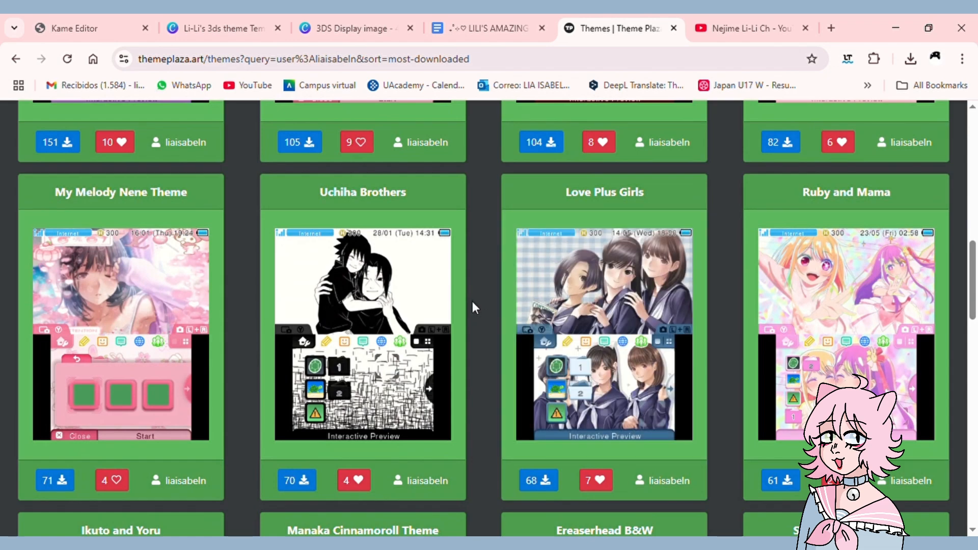
scroll(473, 299, down, 7)
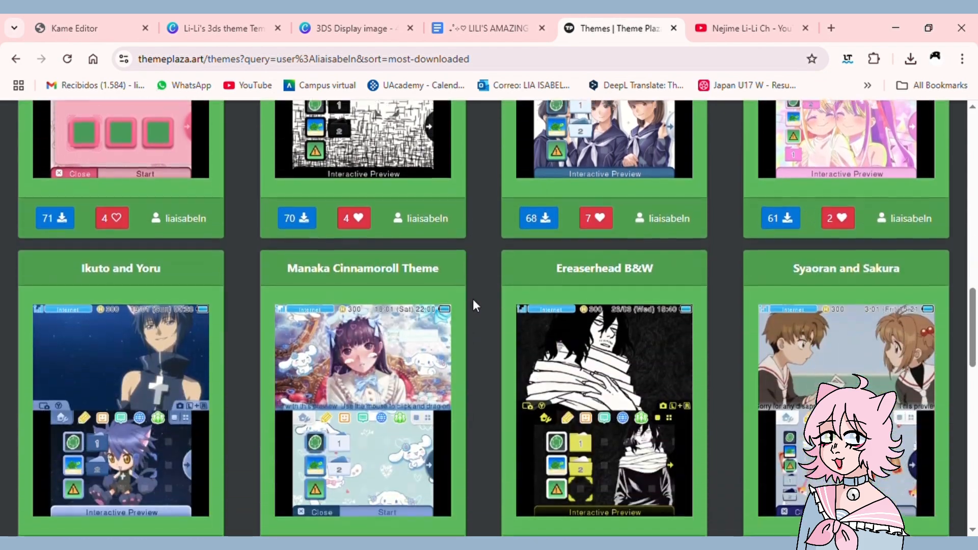
scroll(473, 305, down, 12)
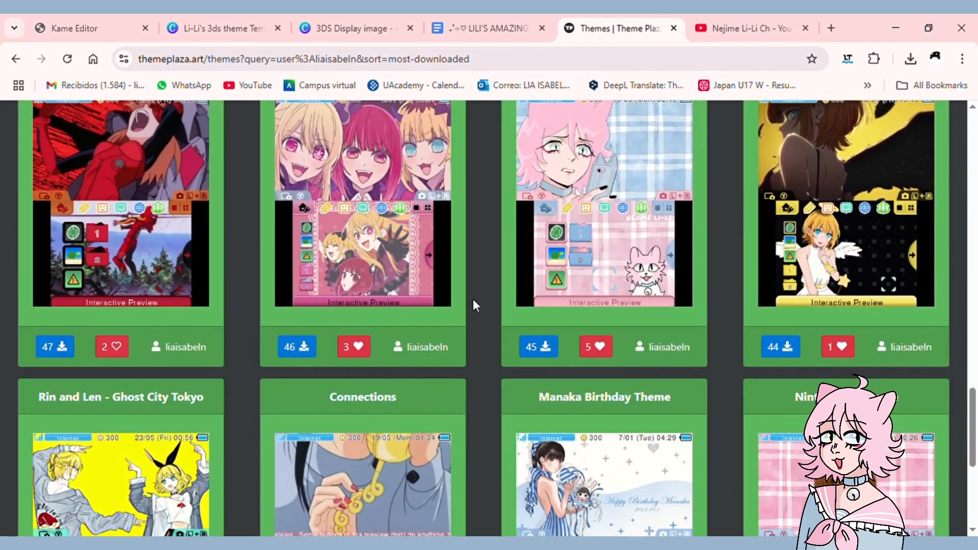
scroll(473, 304, up, 6)
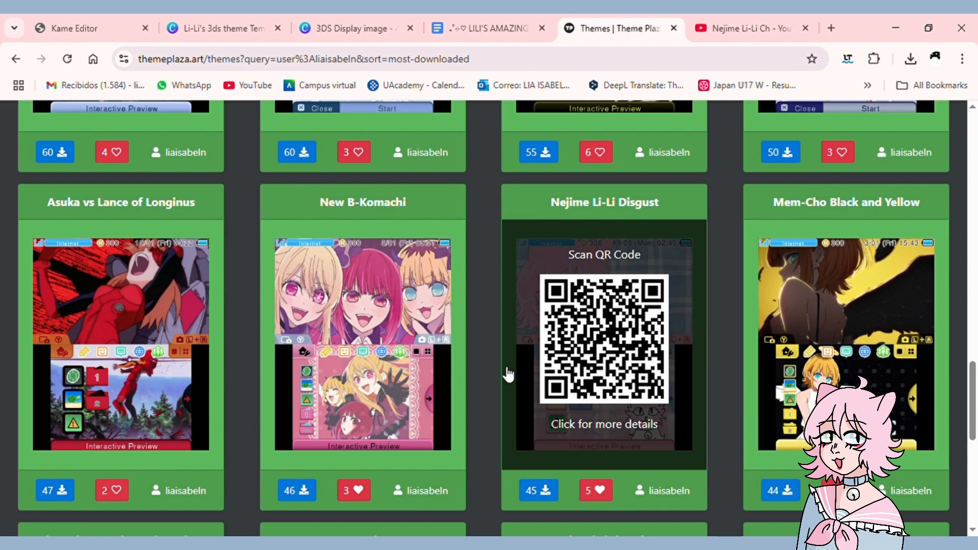
Open the New B-Komachi theme's page and examine its preview, description, tags and metadata.
click(389, 200)
scroll(477, 364, down, 10)
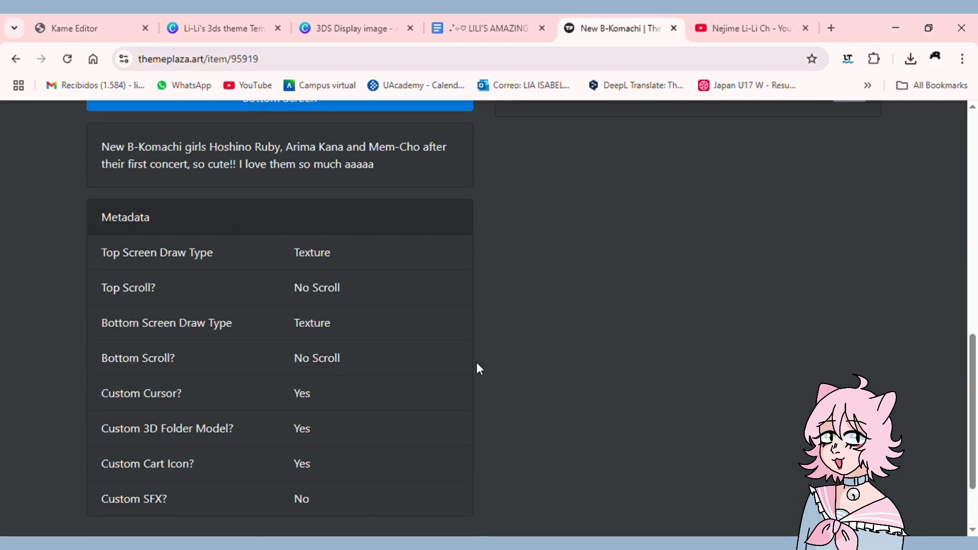
scroll(477, 364, down, 2)
scroll(477, 364, up, 12)
scroll(476, 362, down, 4)
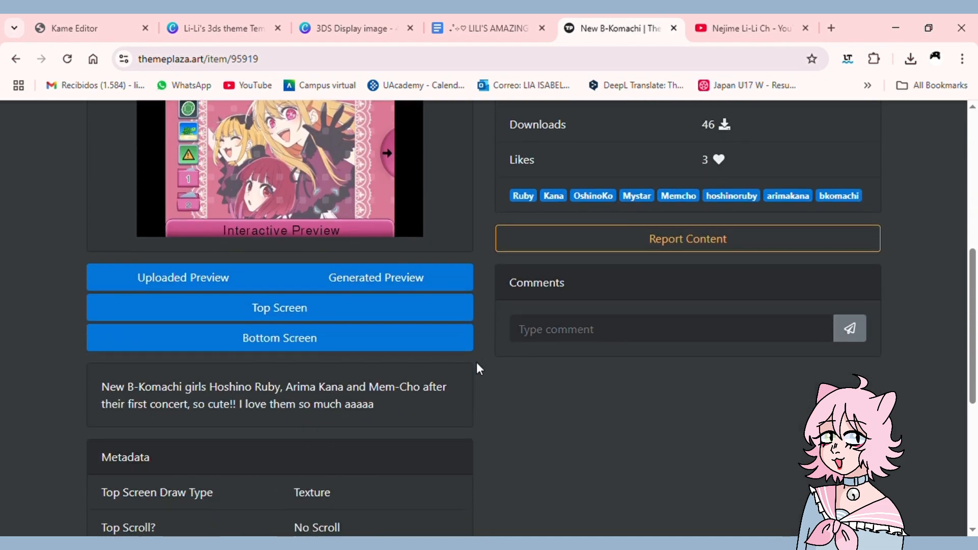
scroll(476, 362, up, 2)
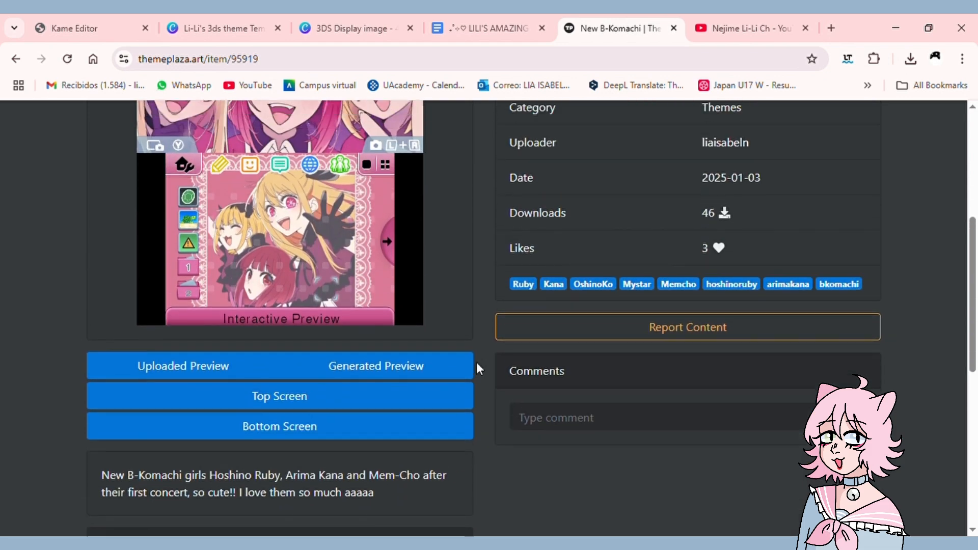
List all themes tagged hoshinoruby and look through them.
click(753, 285)
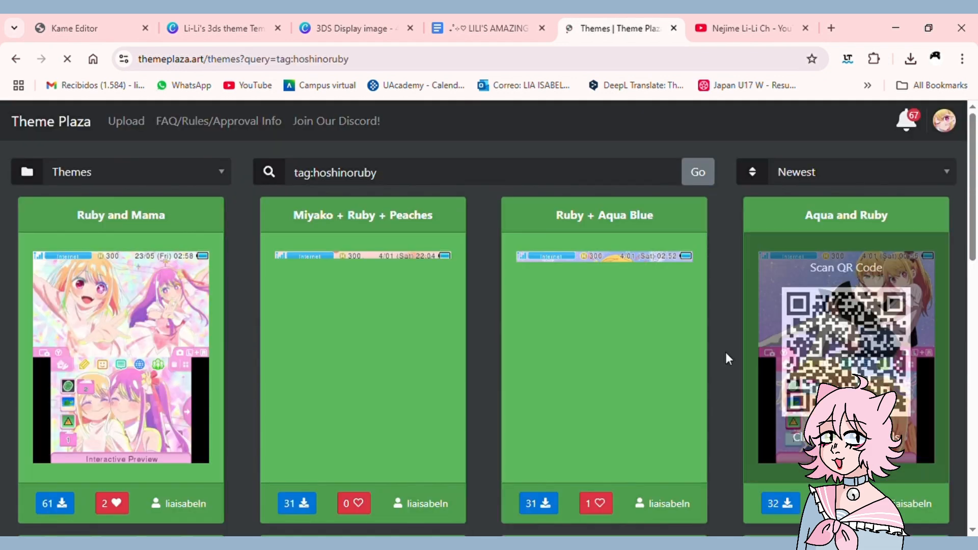
scroll(728, 351, down, 9)
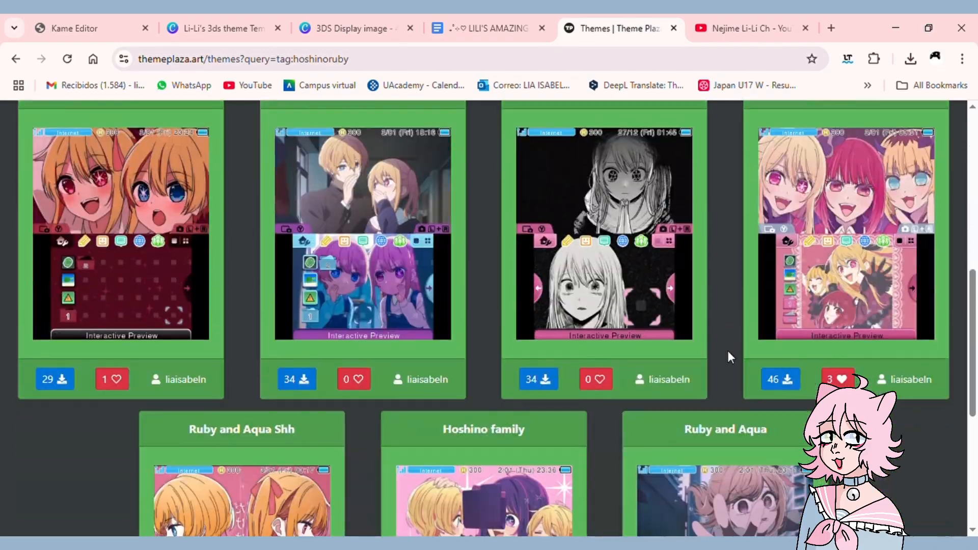
scroll(728, 350, down, 6)
scroll(727, 351, up, 3)
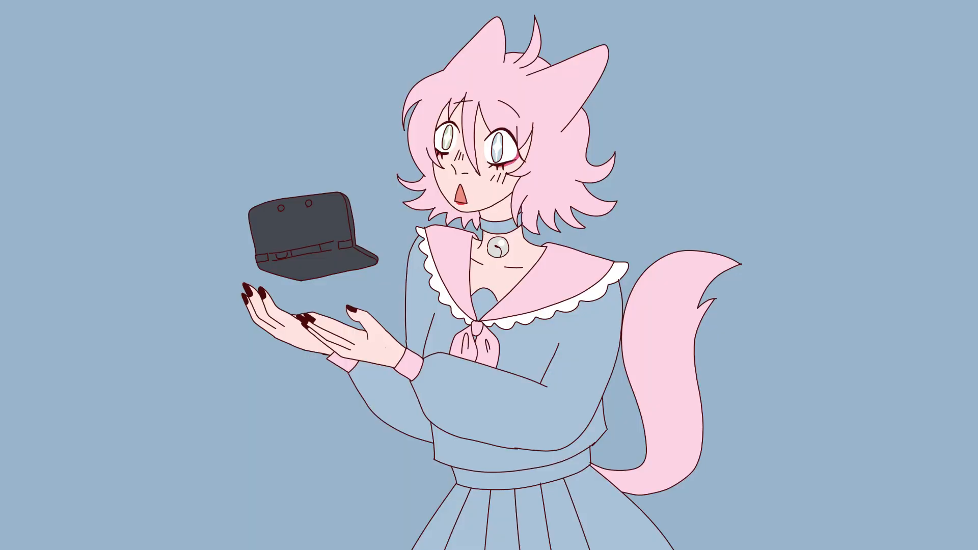